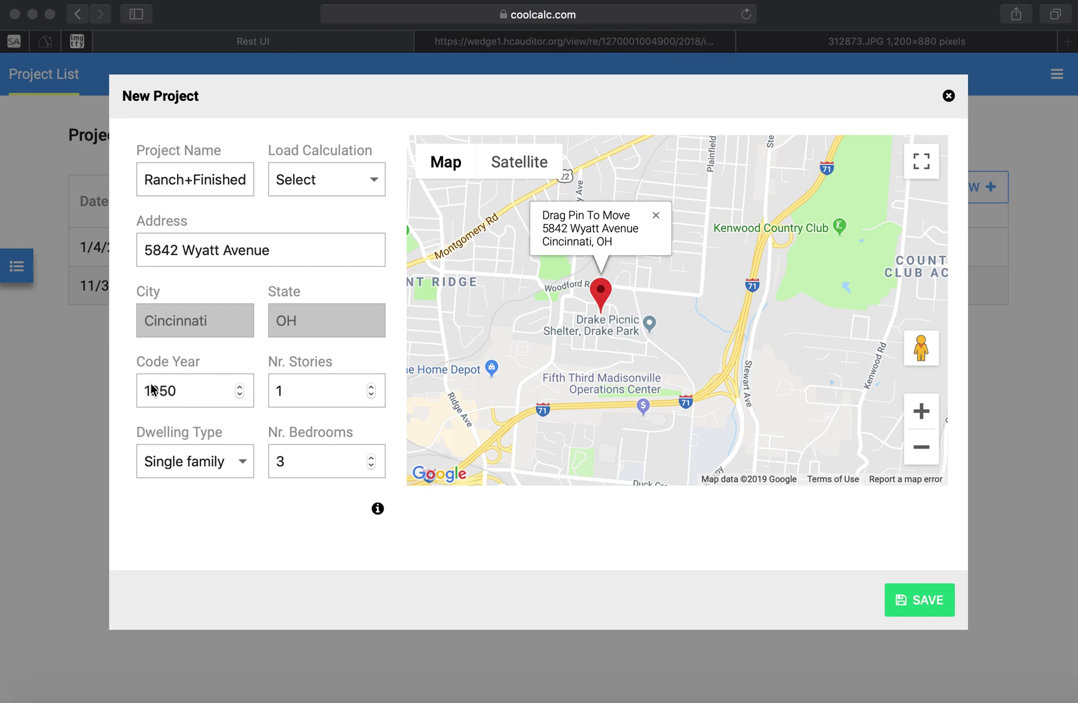
Step: Bring up the county auditor's property page for the project address
left_click(575, 41)
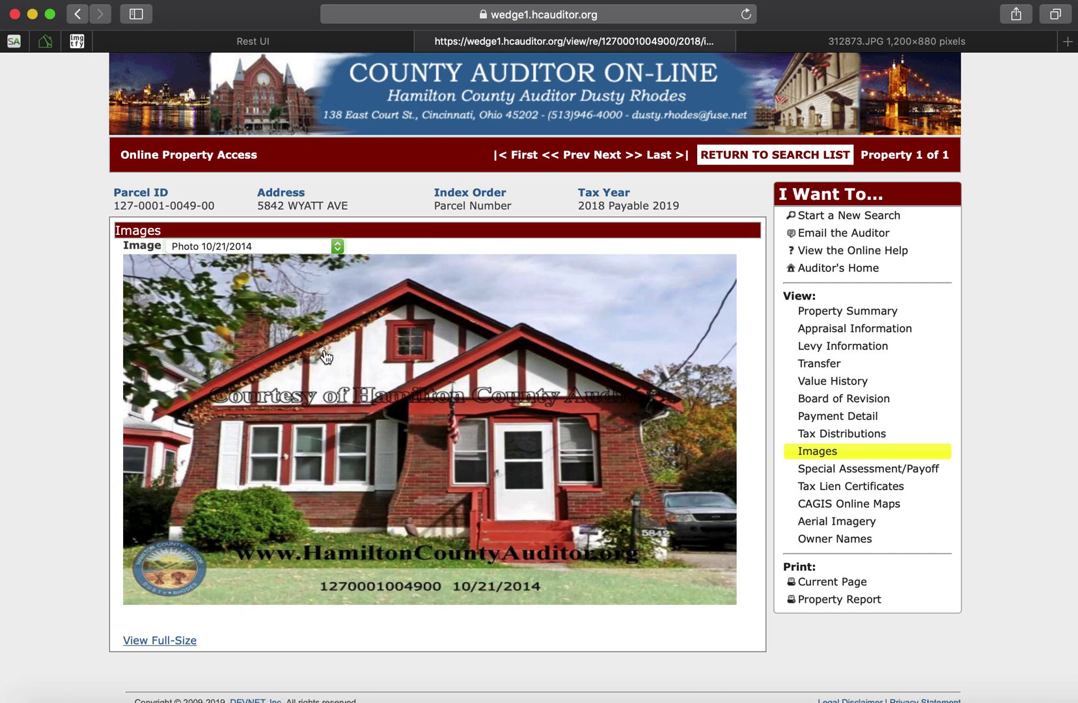
Step: View the 312873.JPG building sketch showing areas of 968, 169 and 110
left_click(827, 41)
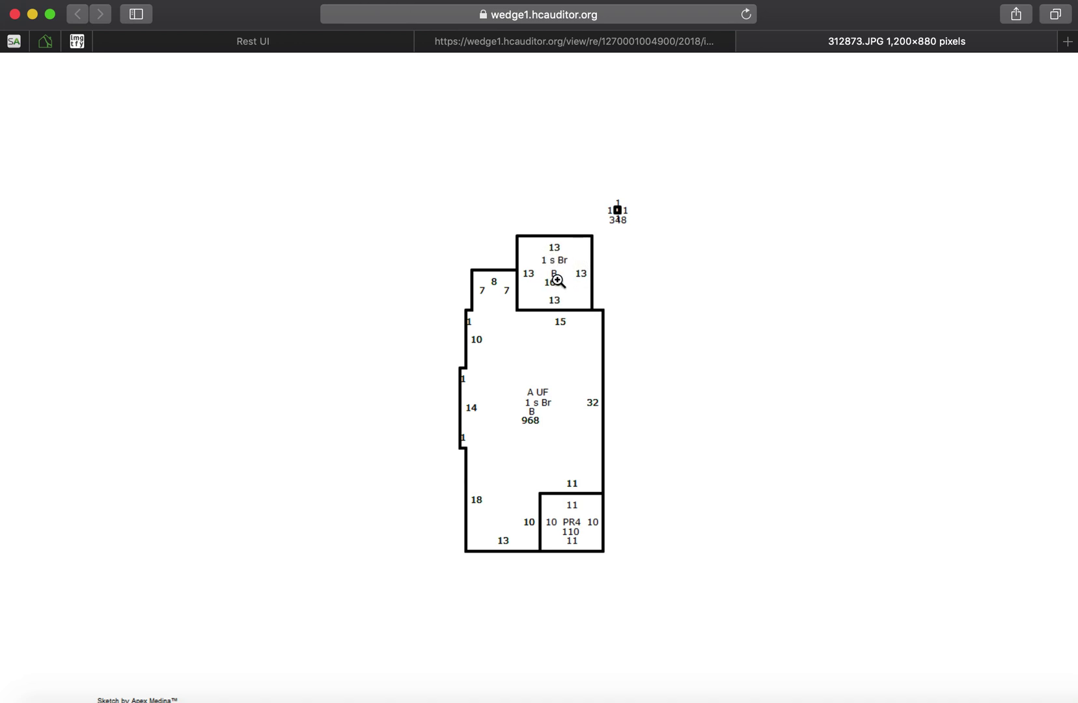
Step: Set the project's load calculation to Block load and save the project
left_click(356, 48)
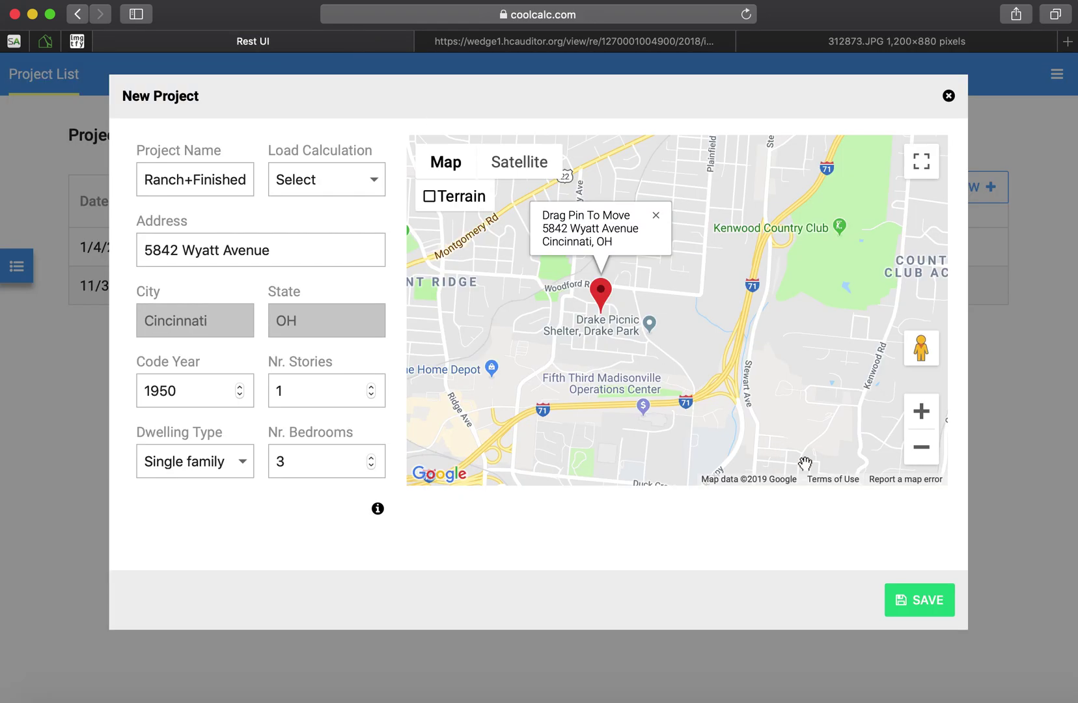
left_click(949, 608)
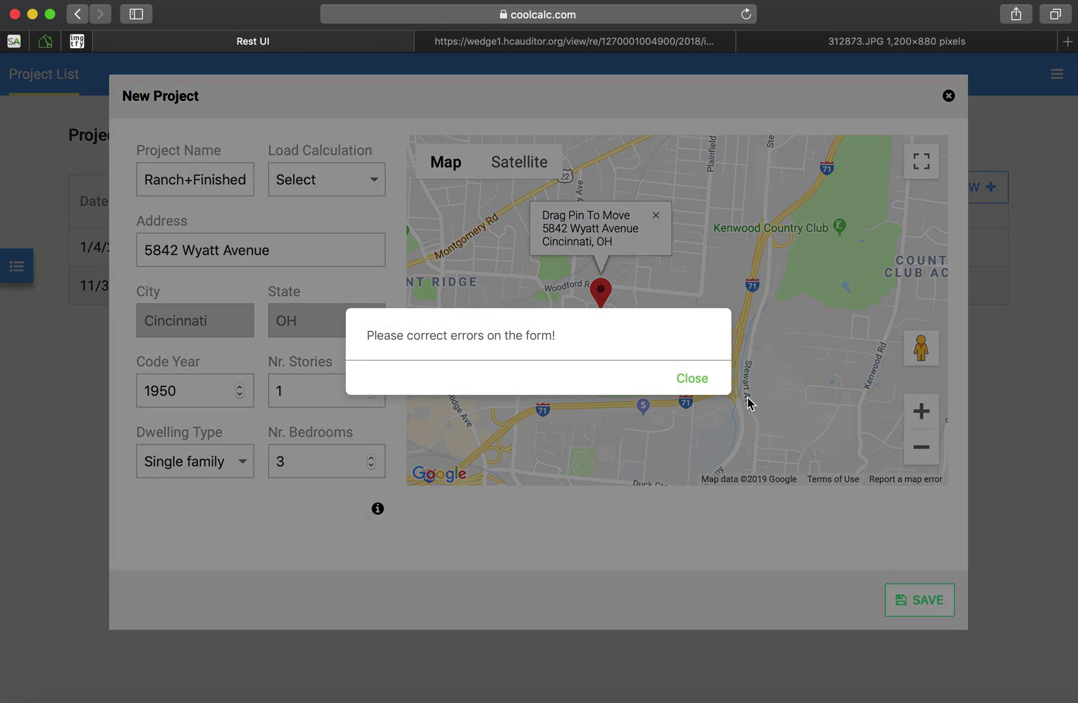
left_click(694, 381)
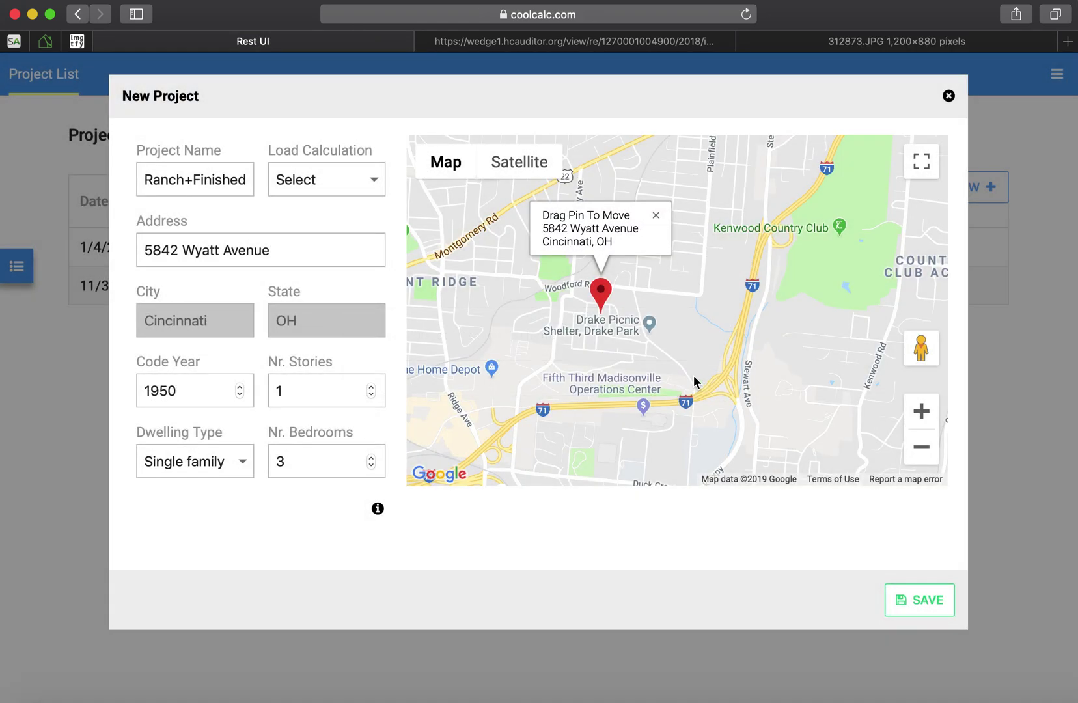
left_click(362, 189)
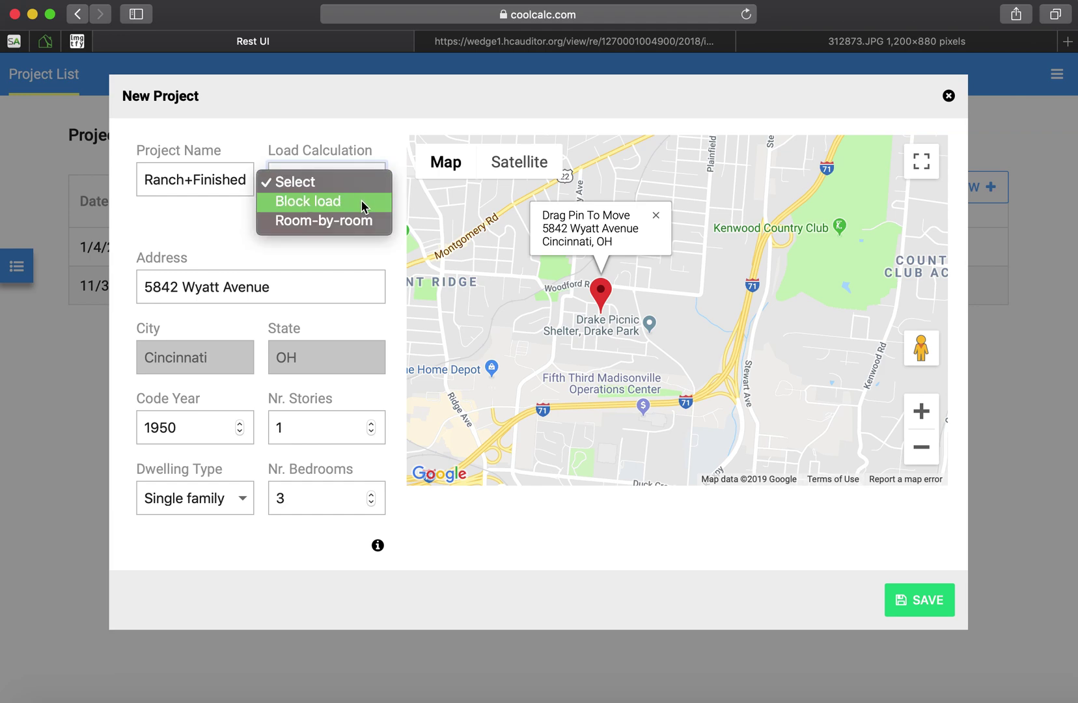
left_click(362, 201)
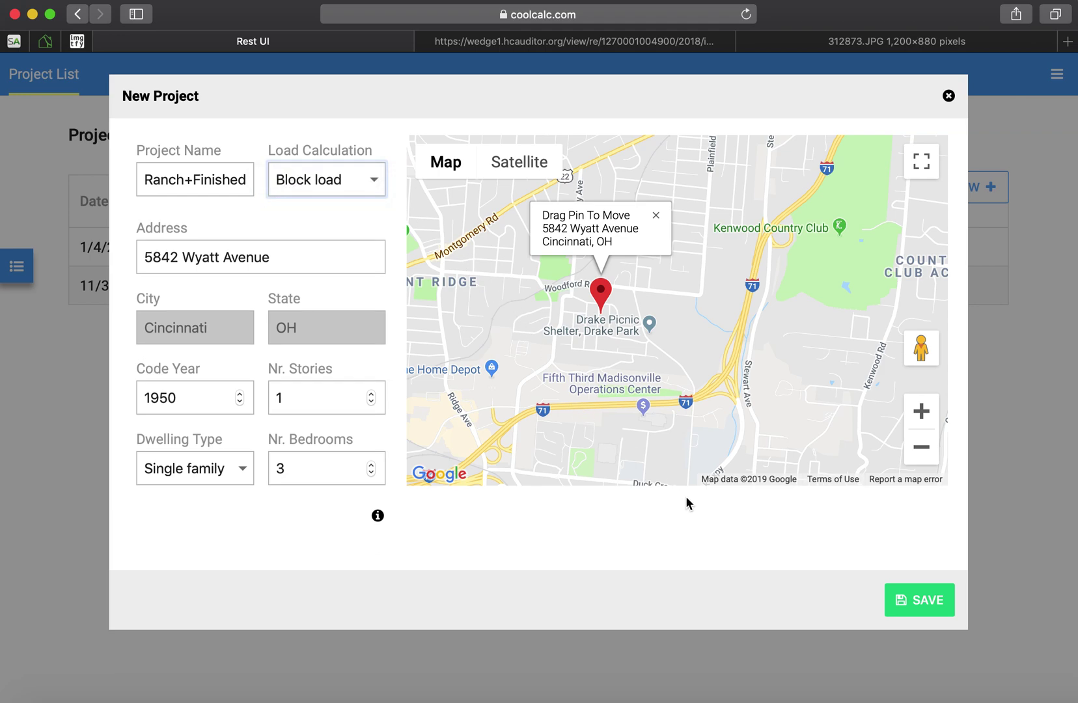
left_click(910, 604)
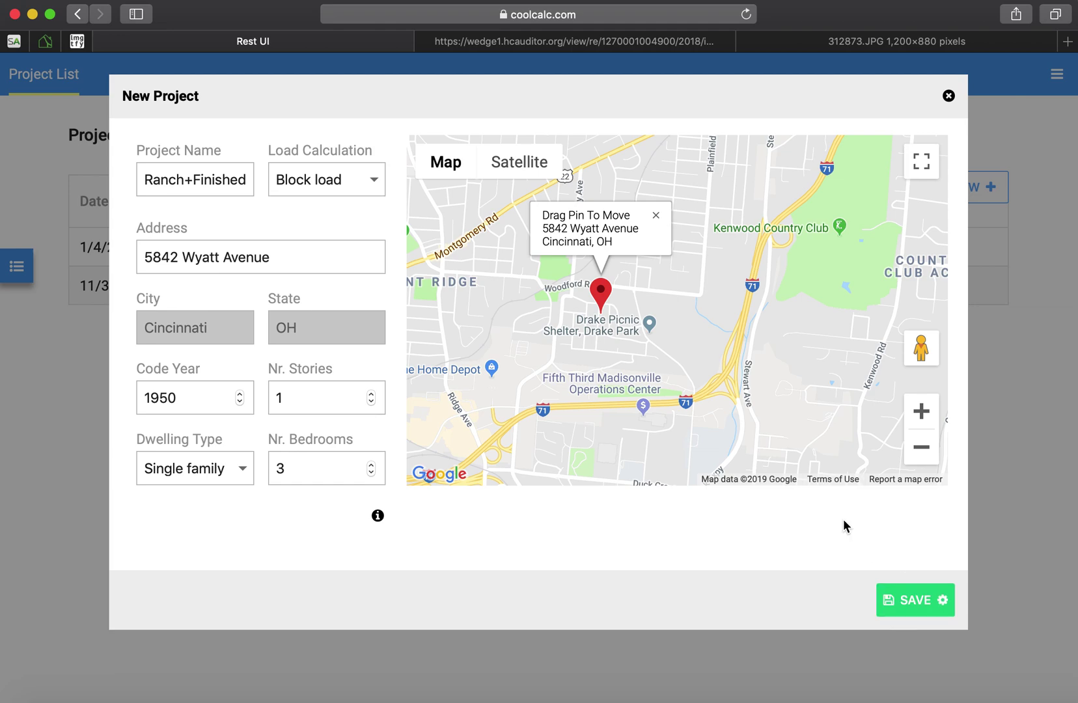
scroll(741, 310, "down", 2)
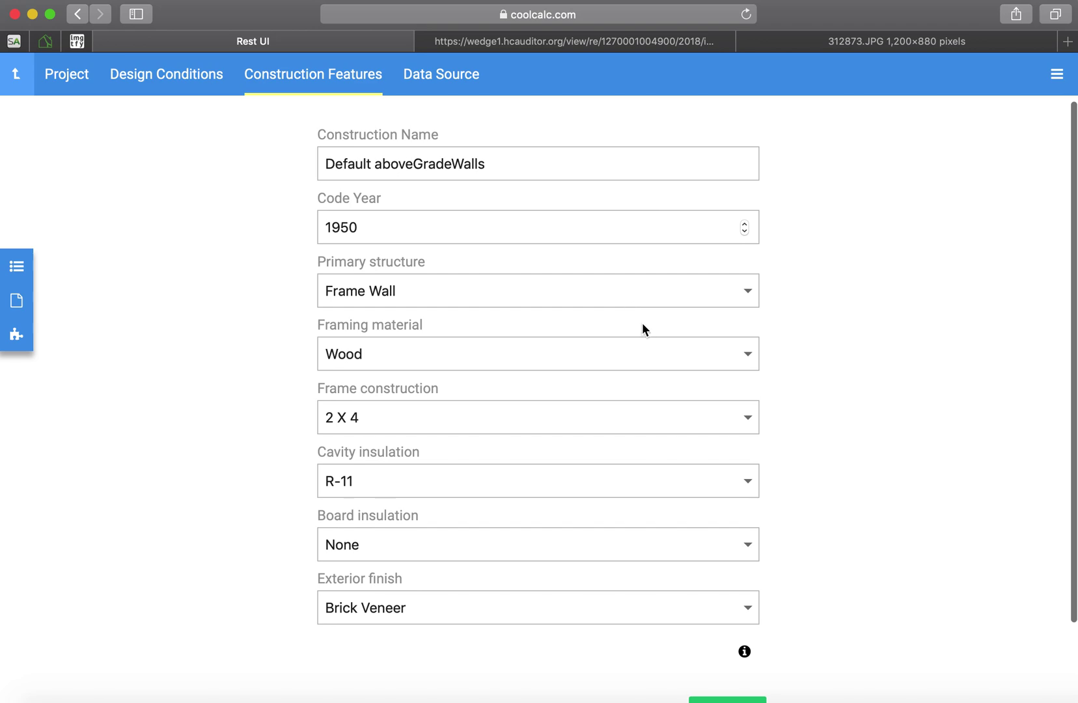
Step: Accept the default above-grade wall construction
scroll(652, 335, "down", 1)
scroll(651, 335, "down", 2)
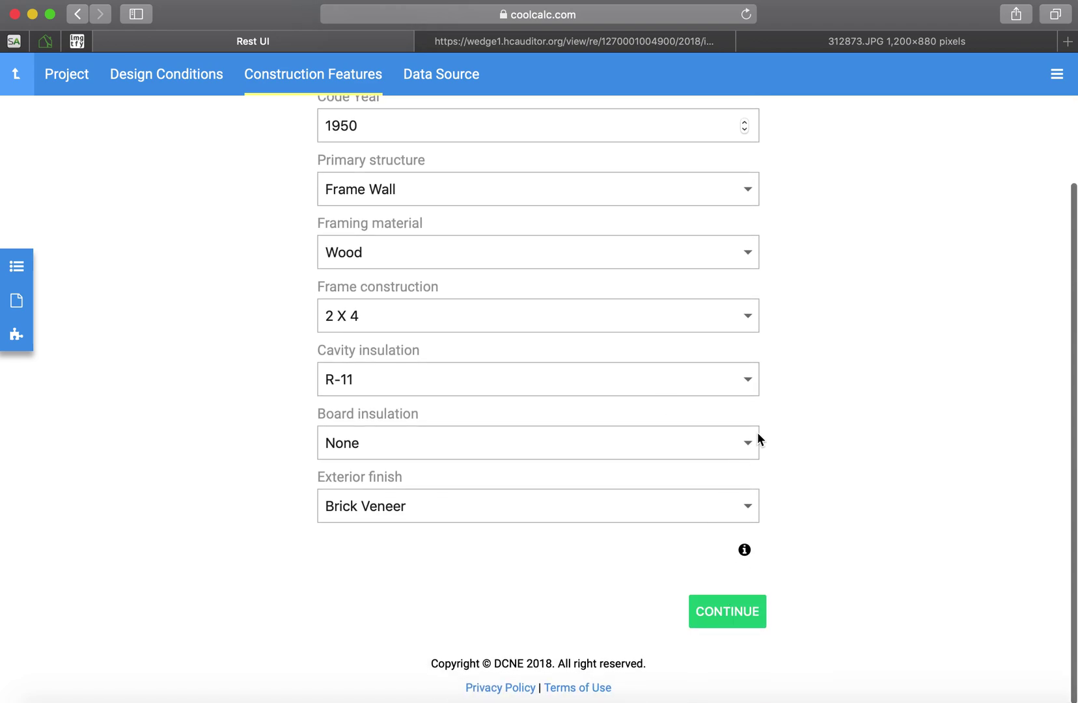
scroll(758, 439, "up", 4)
scroll(759, 438, "down", 4)
left_click(748, 612)
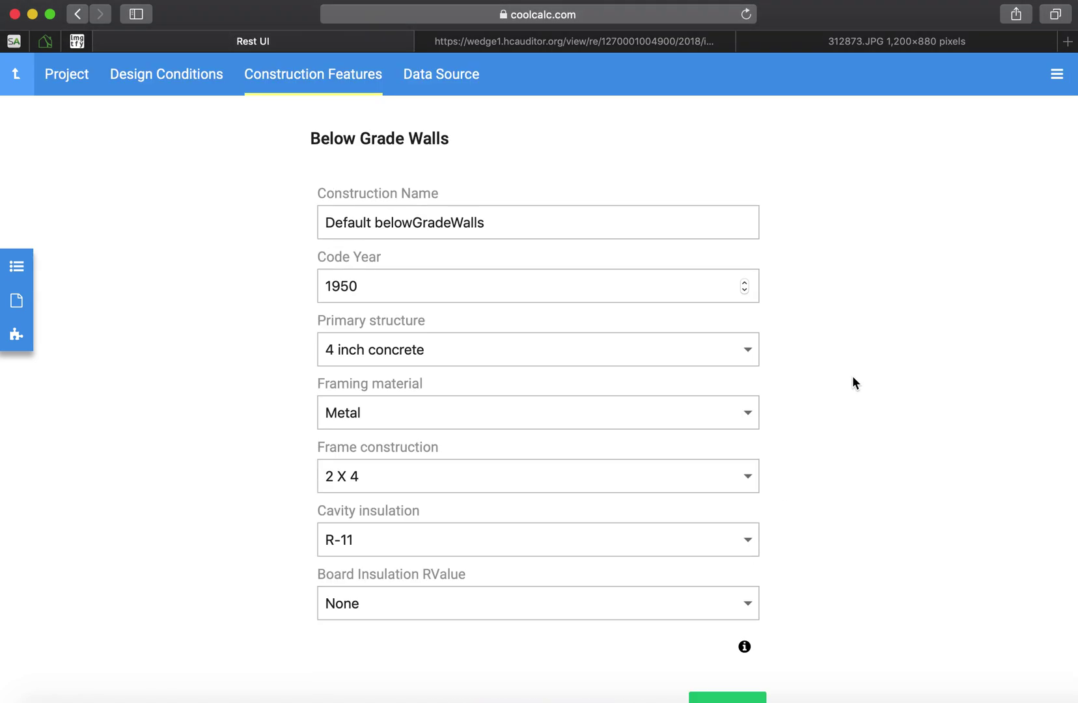
Step: Give below-grade walls 8 inch brick/stone/concrete structure, wood framing and R-13 cavity insulation
left_click(747, 336)
left_click(729, 358)
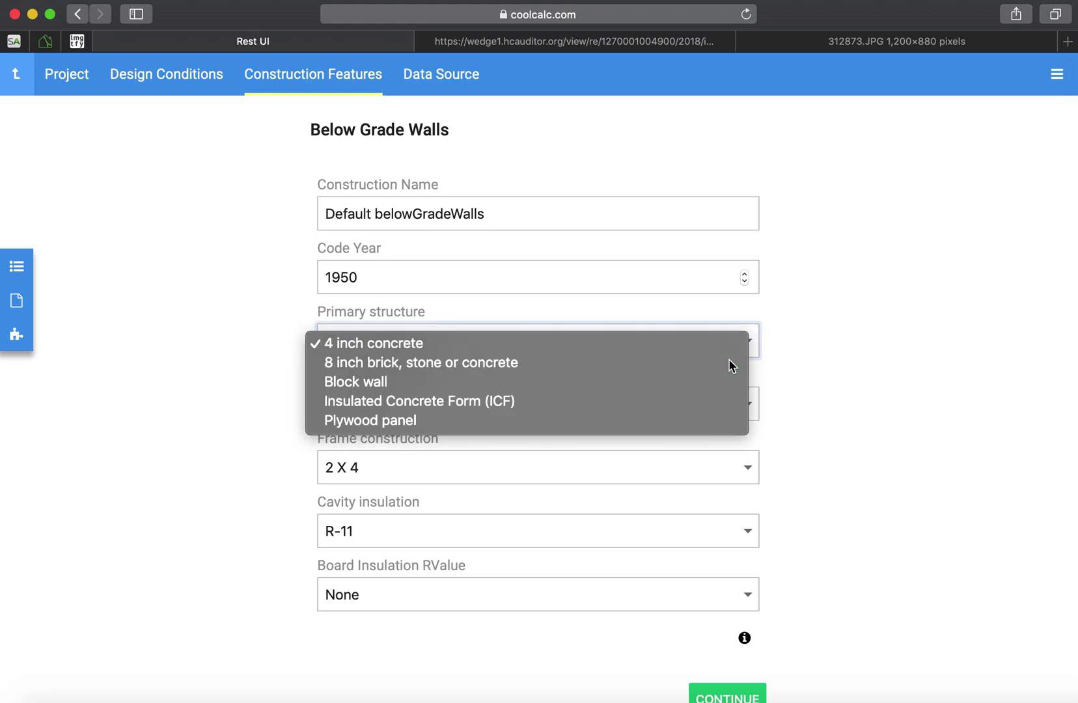
scroll(745, 394, "down", 2)
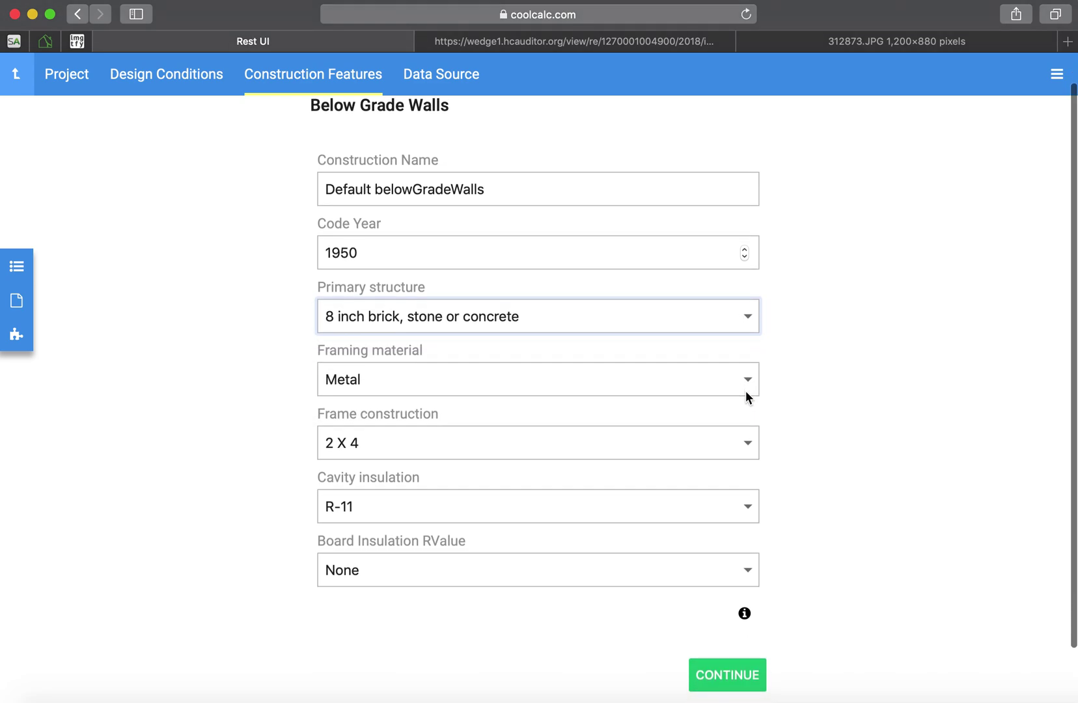
scroll(725, 417, "down", 1)
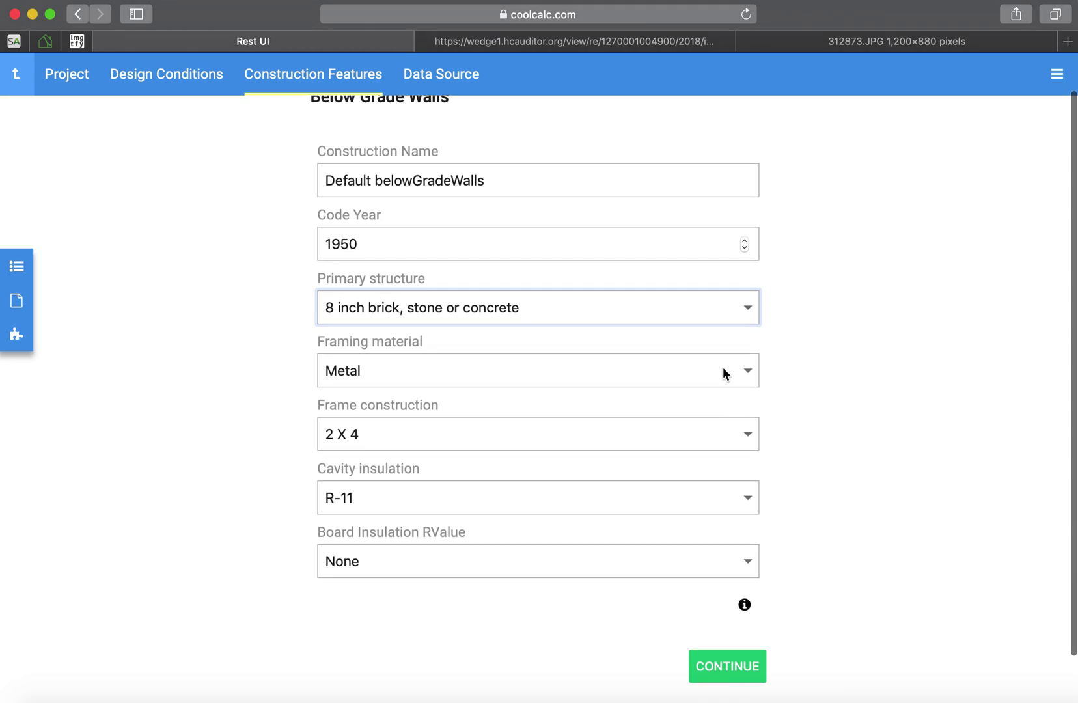
left_click(723, 366)
left_click(702, 412)
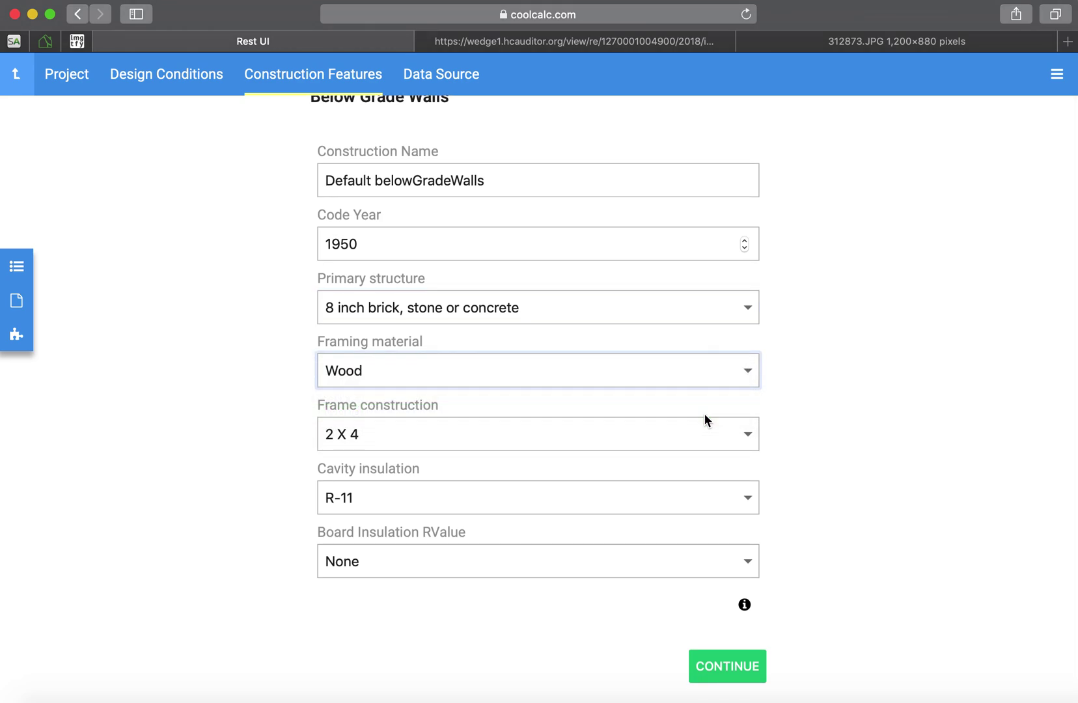
scroll(737, 378, "down", 3)
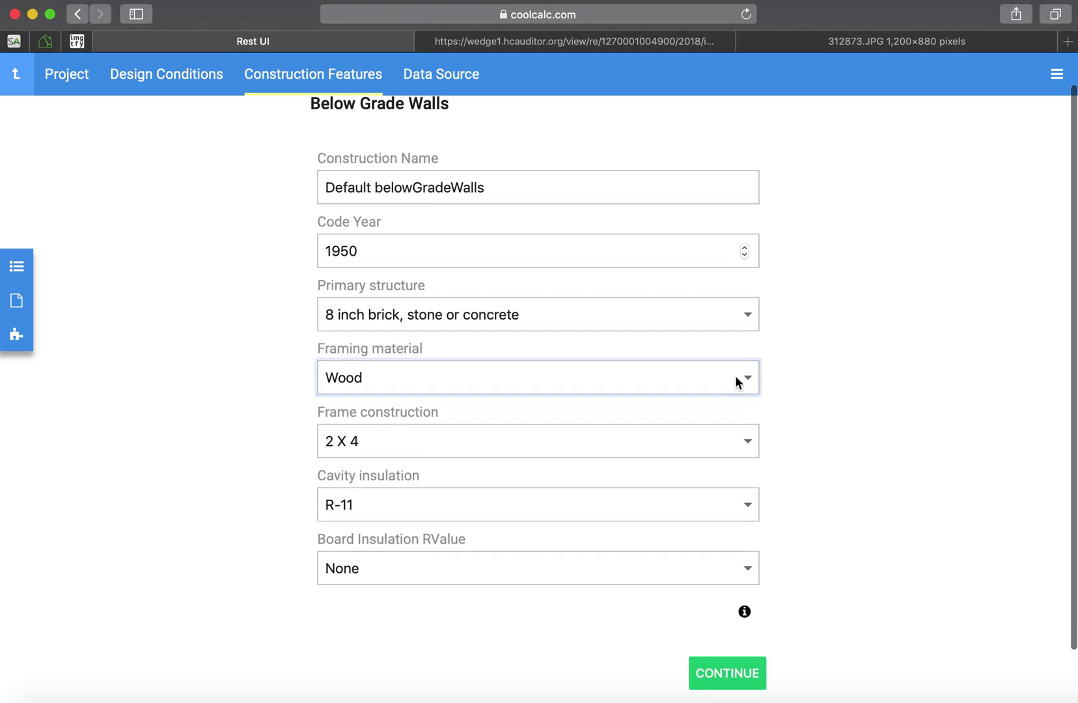
left_click(748, 464)
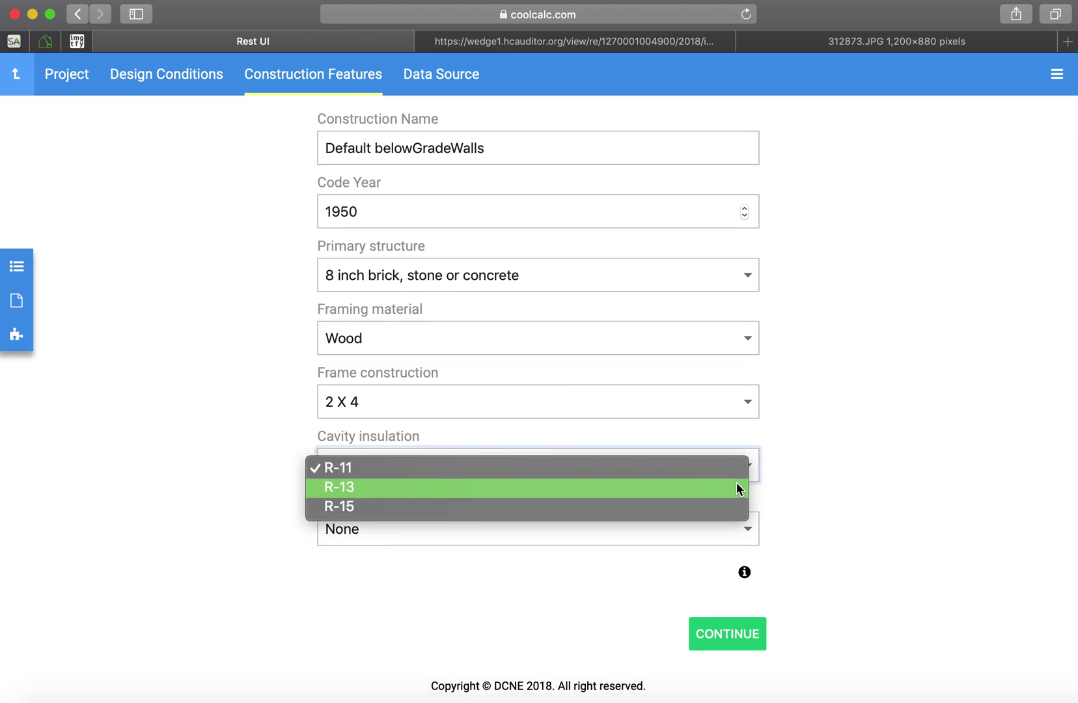
left_click(736, 484)
scroll(821, 488, "down", 1)
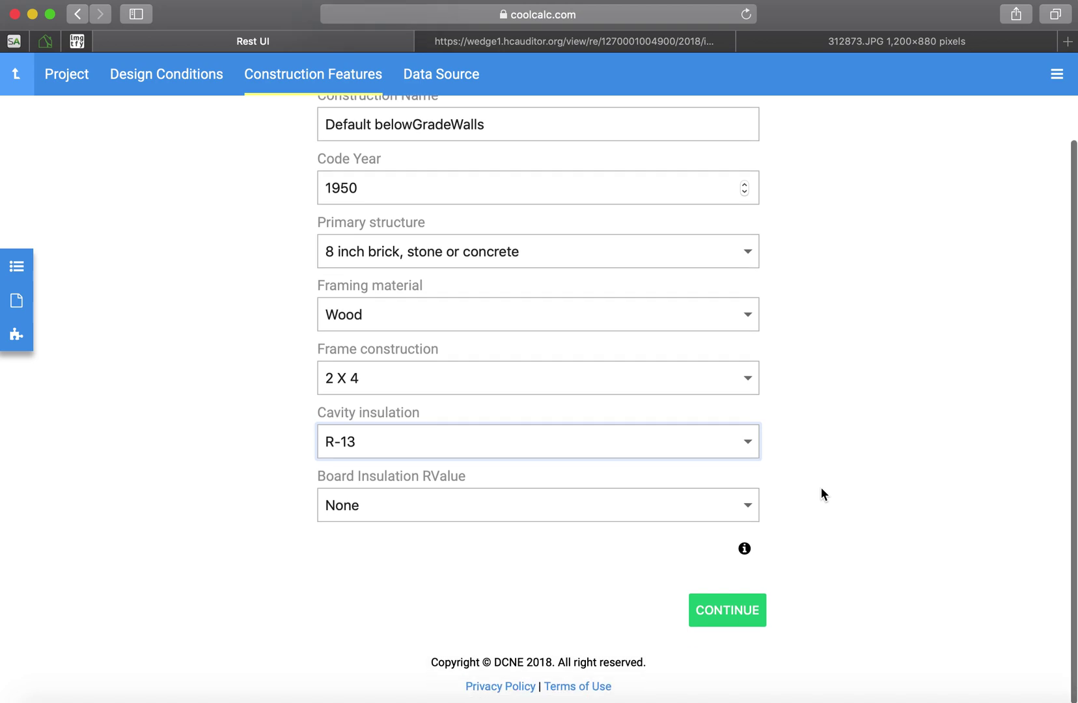
scroll(821, 488, "up", 2)
scroll(821, 494, "up", 1)
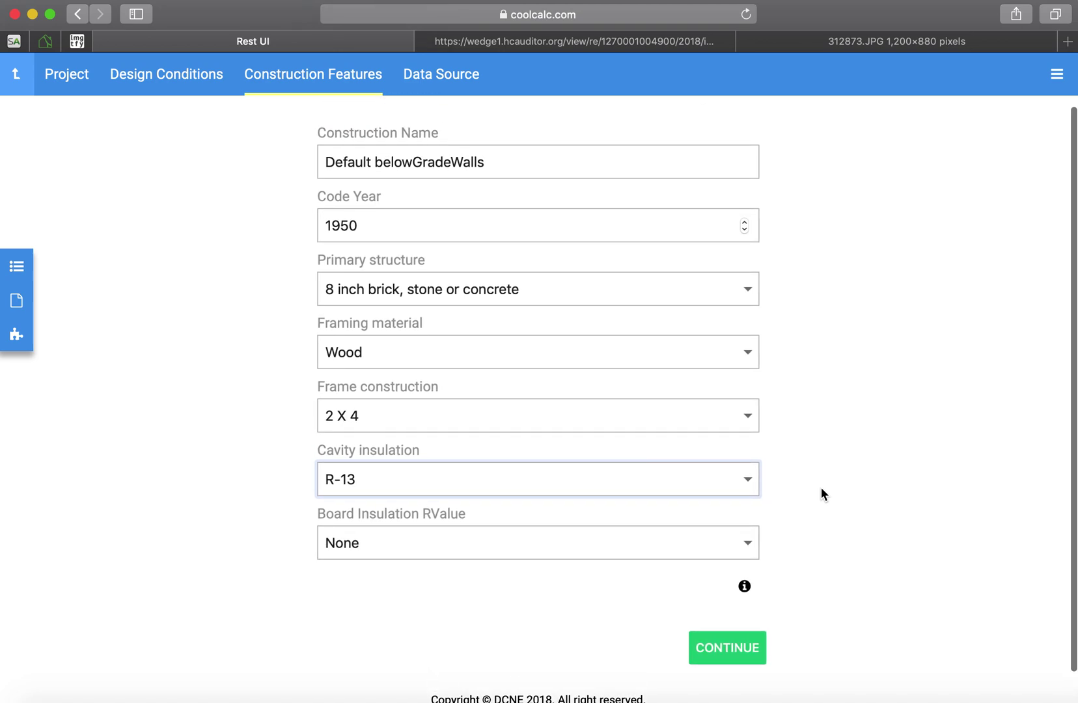
scroll(821, 487, "up", 2)
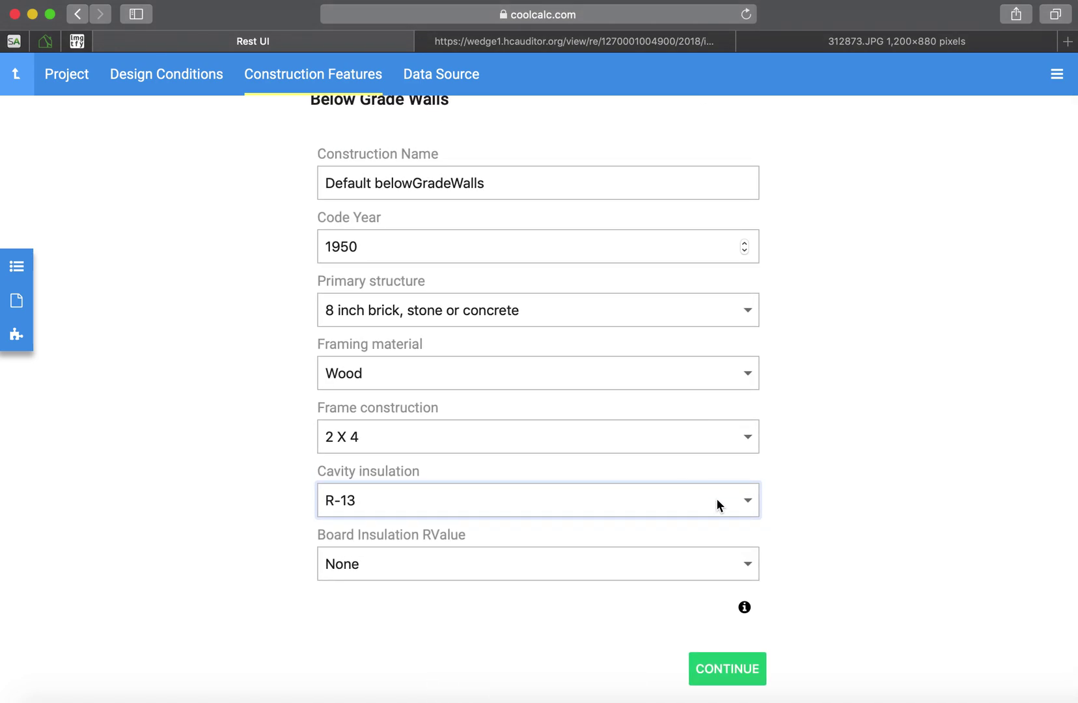
left_click(746, 674)
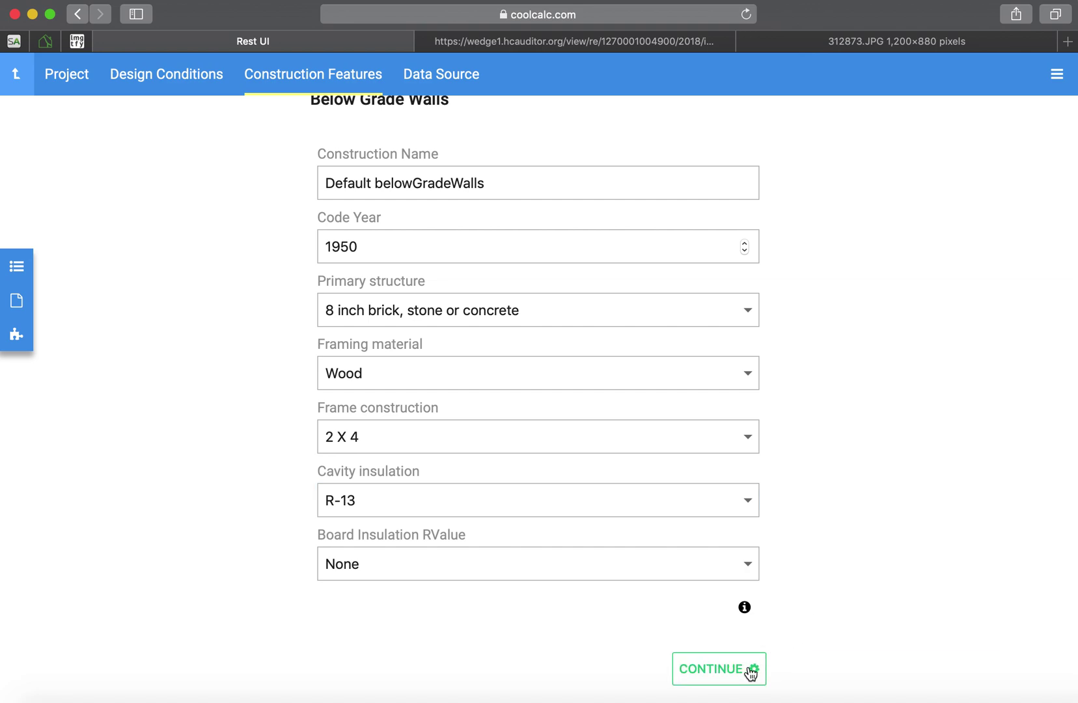
Step: Set the ceiling R Value to R-56
scroll(856, 398, "down", 5)
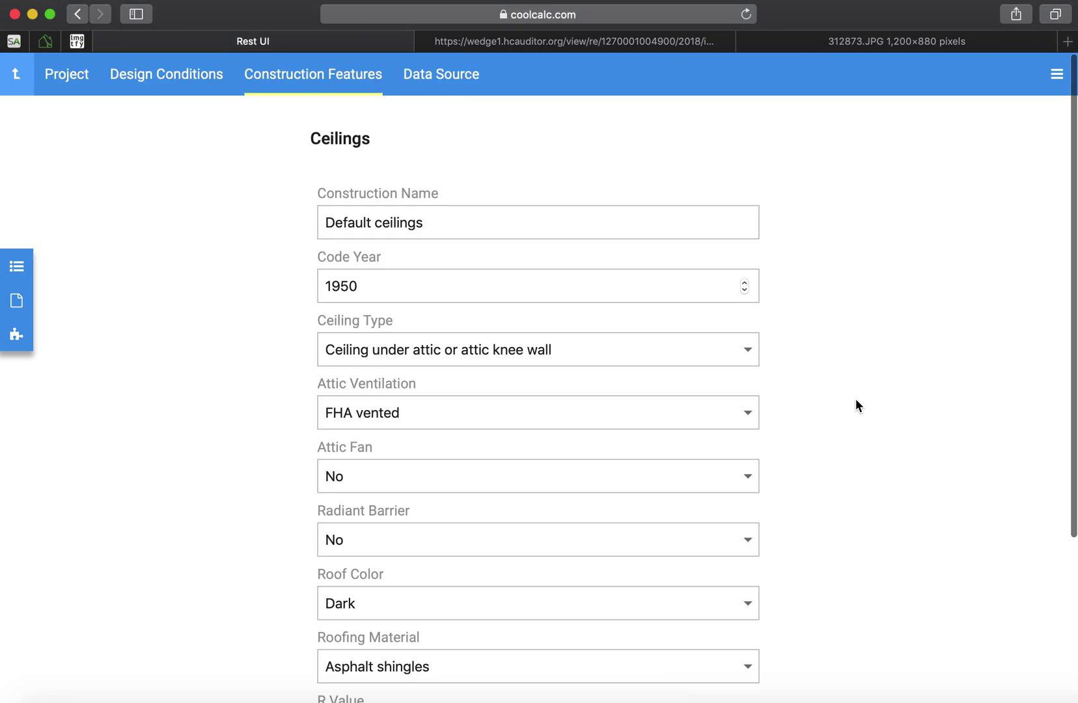
scroll(856, 399, "down", 2)
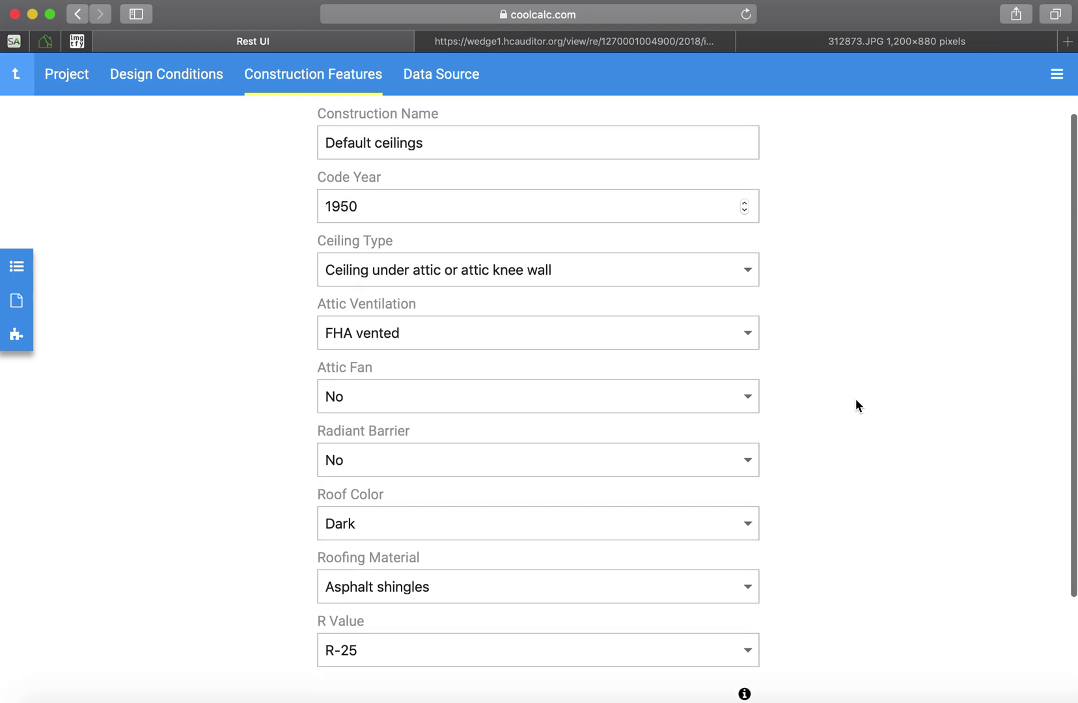
scroll(856, 399, "up", 4)
scroll(856, 401, "down", 4)
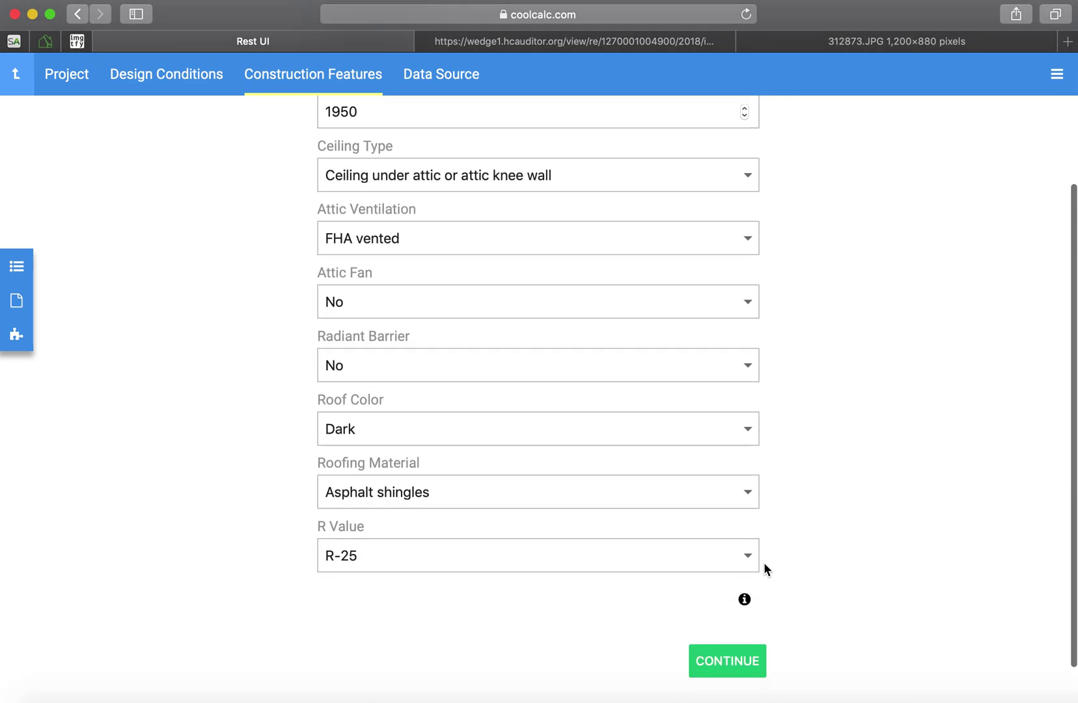
left_click(750, 555)
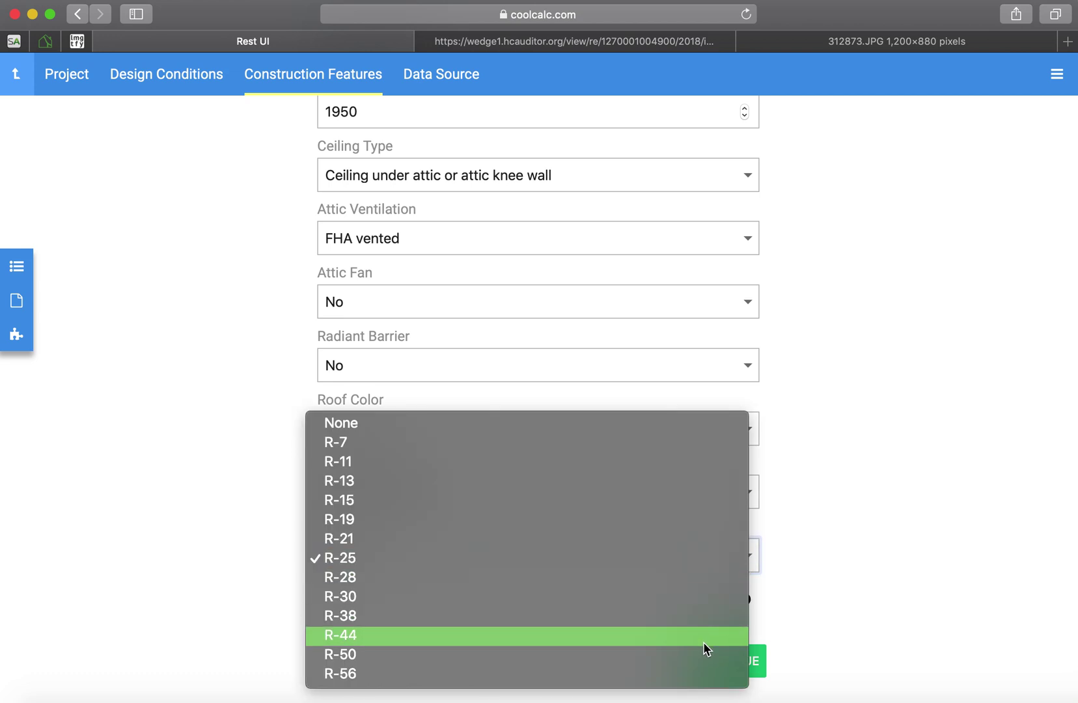
left_click(696, 676)
scroll(813, 603, "down", 1)
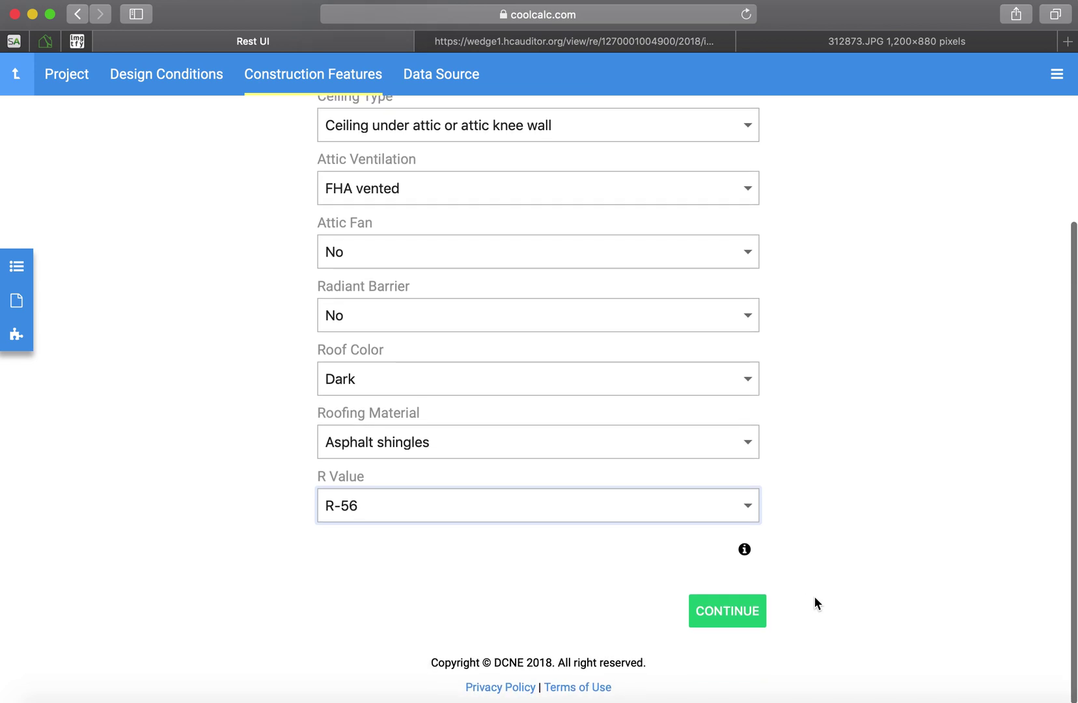
left_click(742, 615)
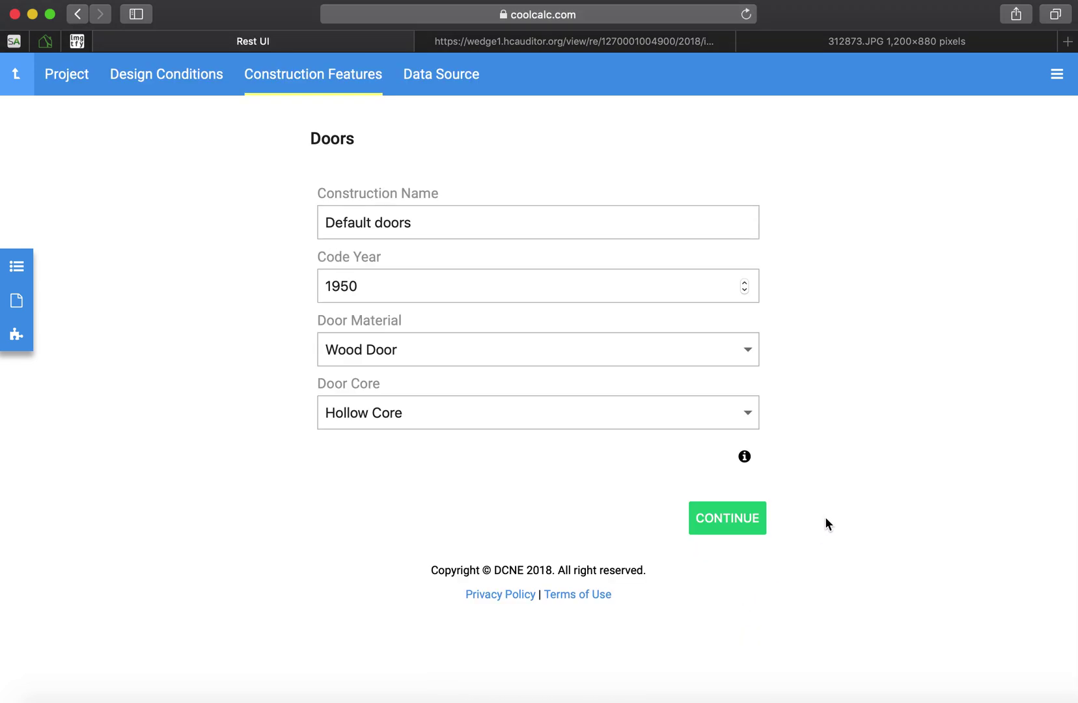
Step: Keep the default doors and change the floor type to Basement floor
left_click(755, 520)
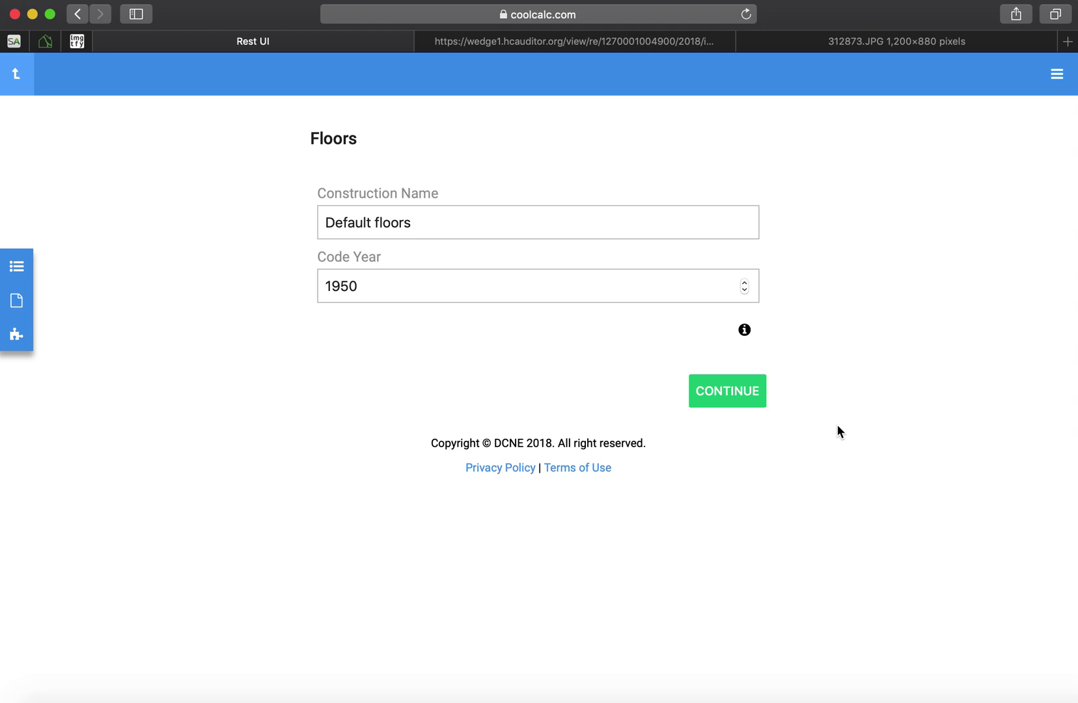
scroll(846, 404, "down", 1)
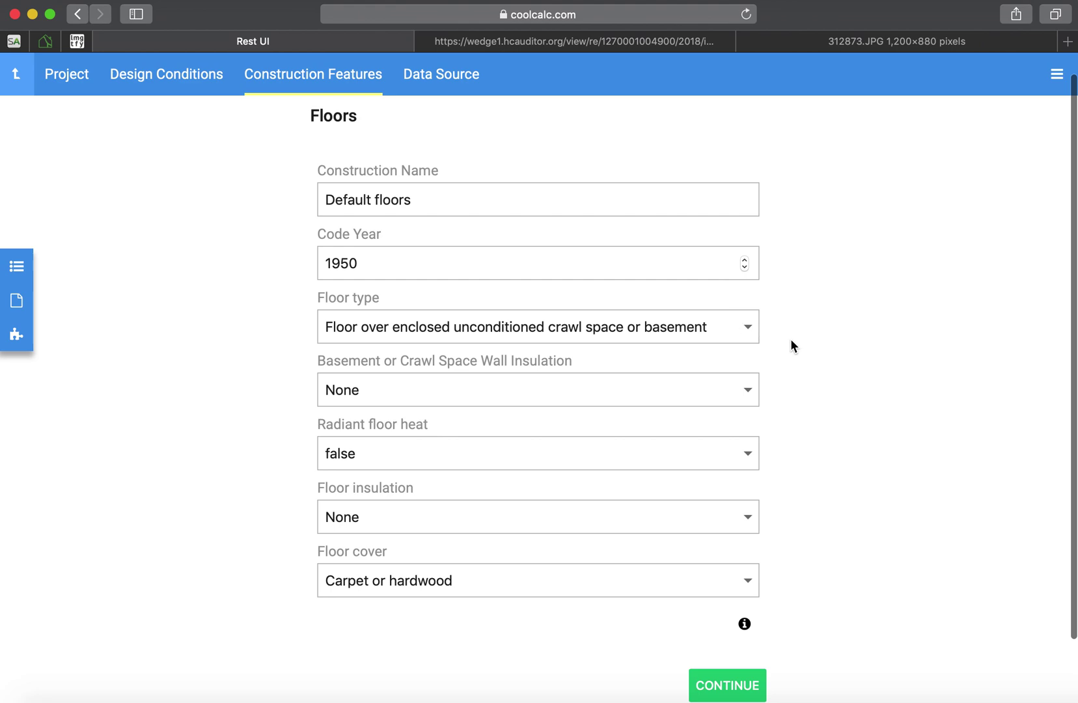
left_click(745, 329)
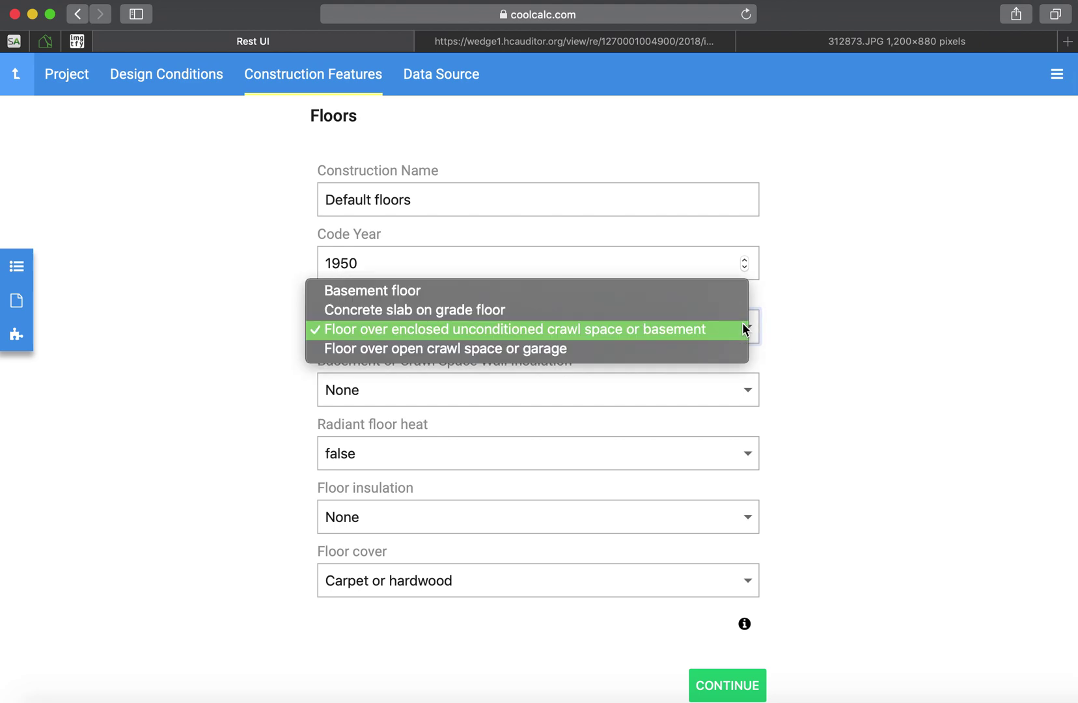
left_click(734, 290)
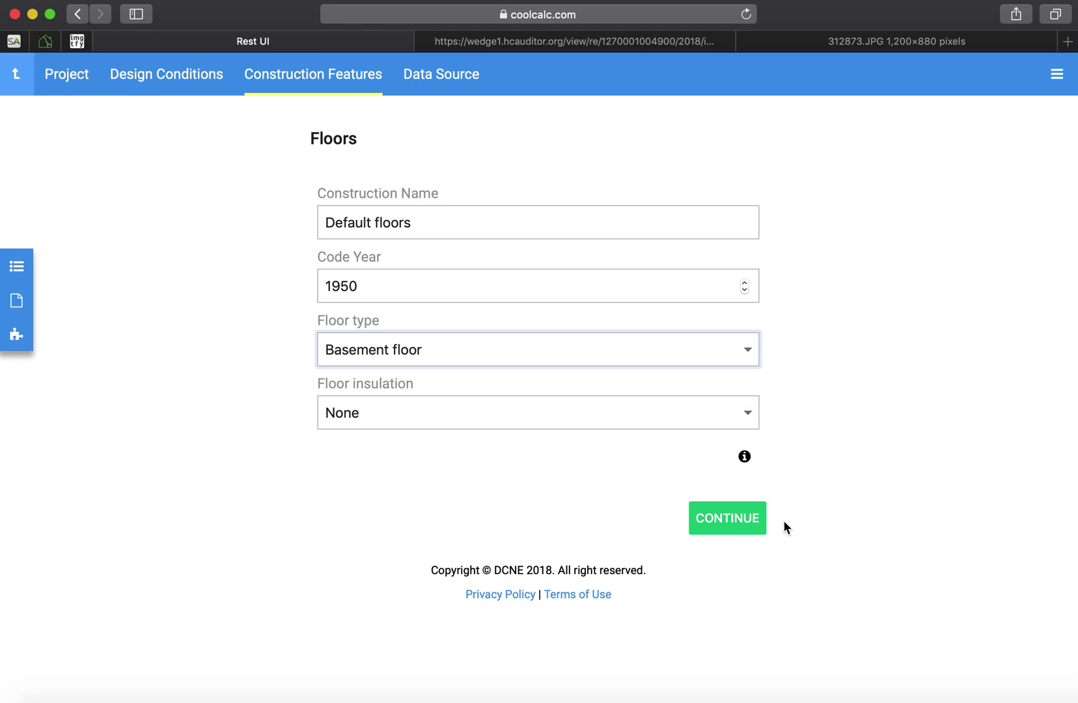
left_click(738, 524)
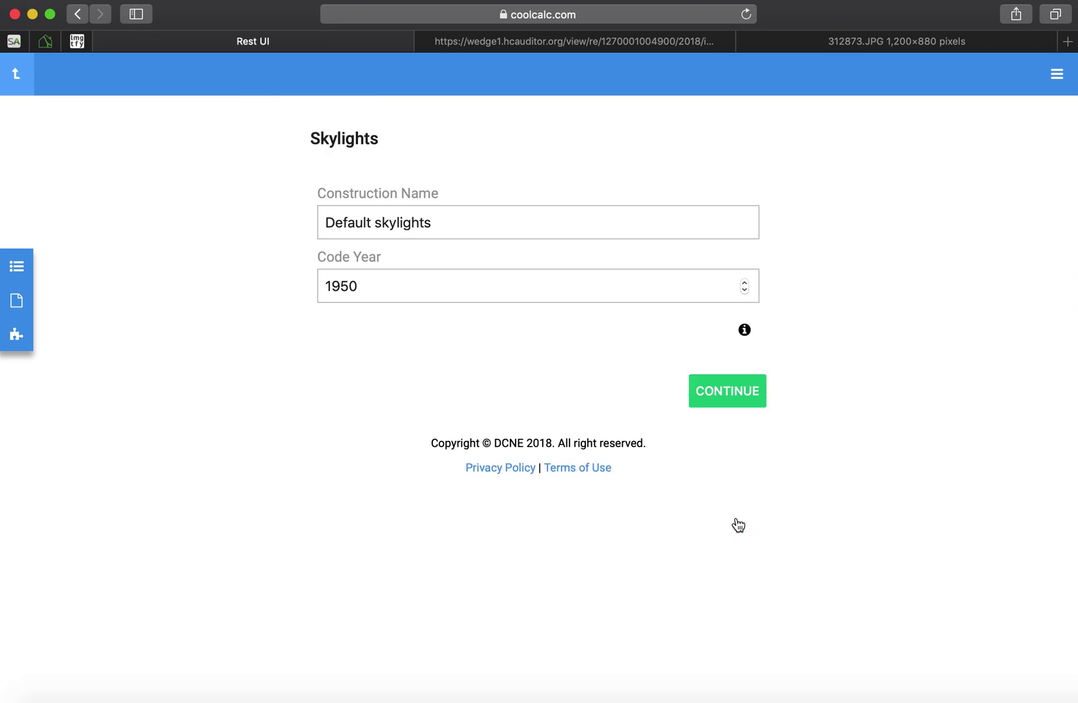
Step: Keep default skylights and change the window U-Value from 0.87 to 0.45
scroll(940, 380, "down", 5)
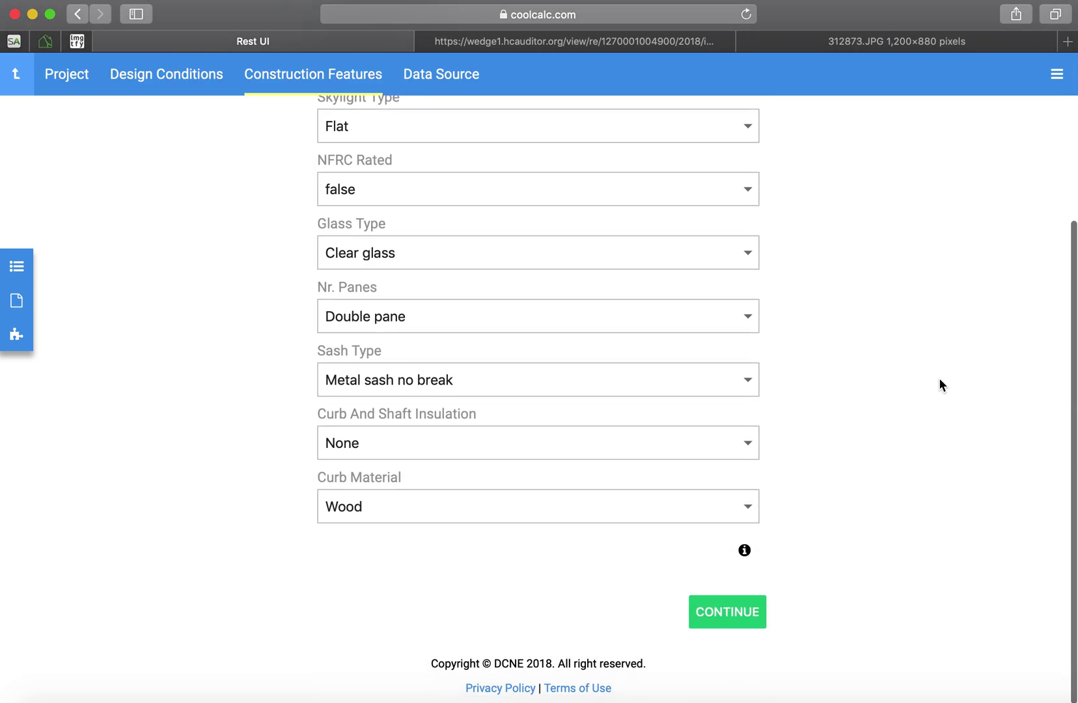
left_click(748, 612)
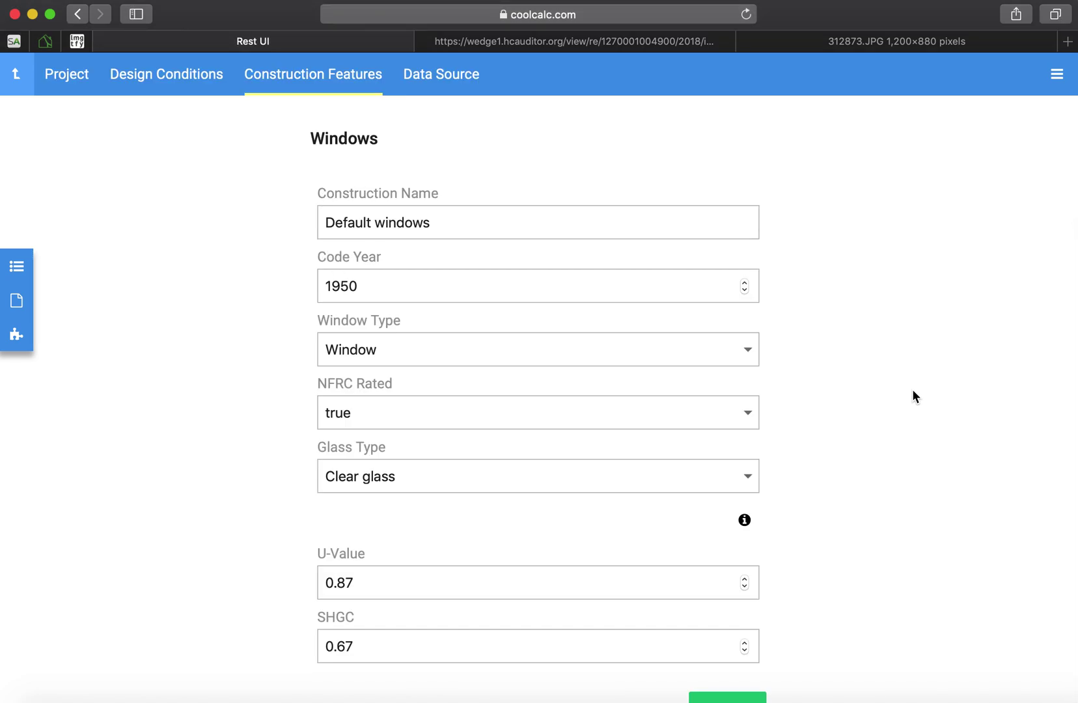
scroll(912, 391, "down", 2)
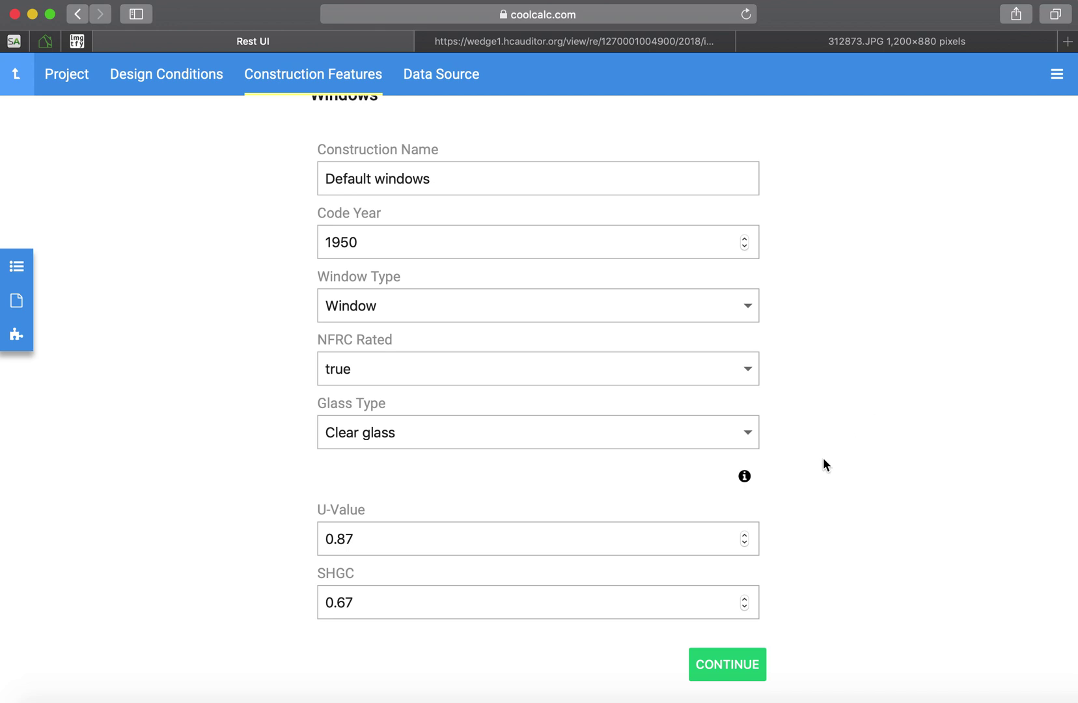
scroll(822, 466, "up", 1)
left_click(459, 543)
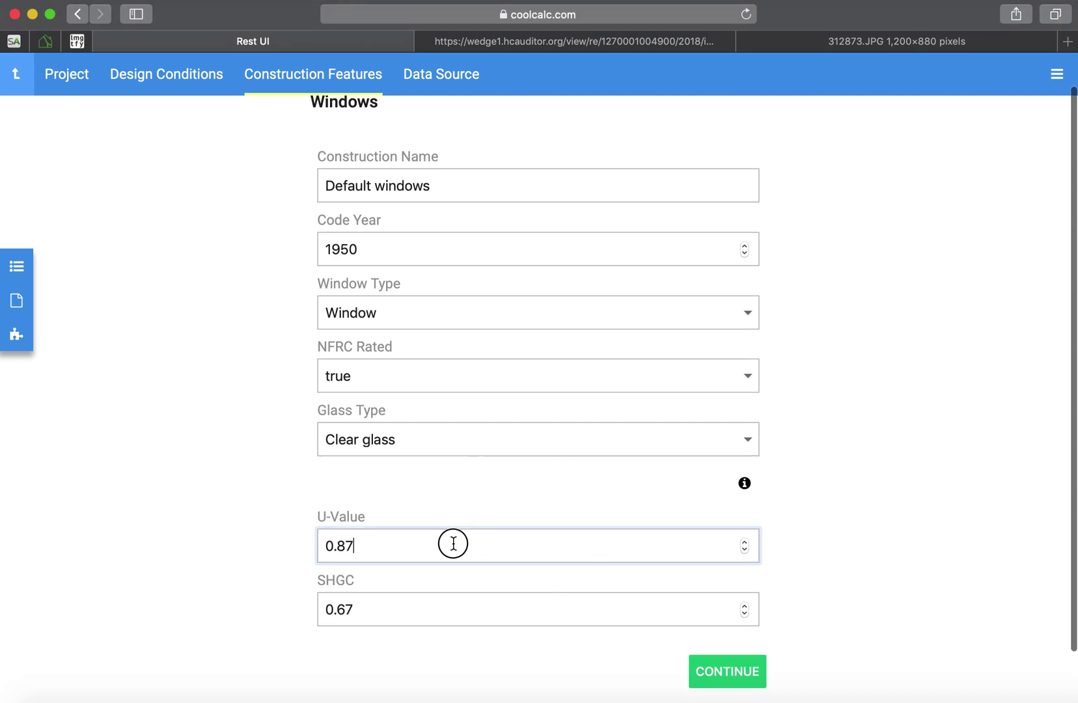
key("BackSpace")
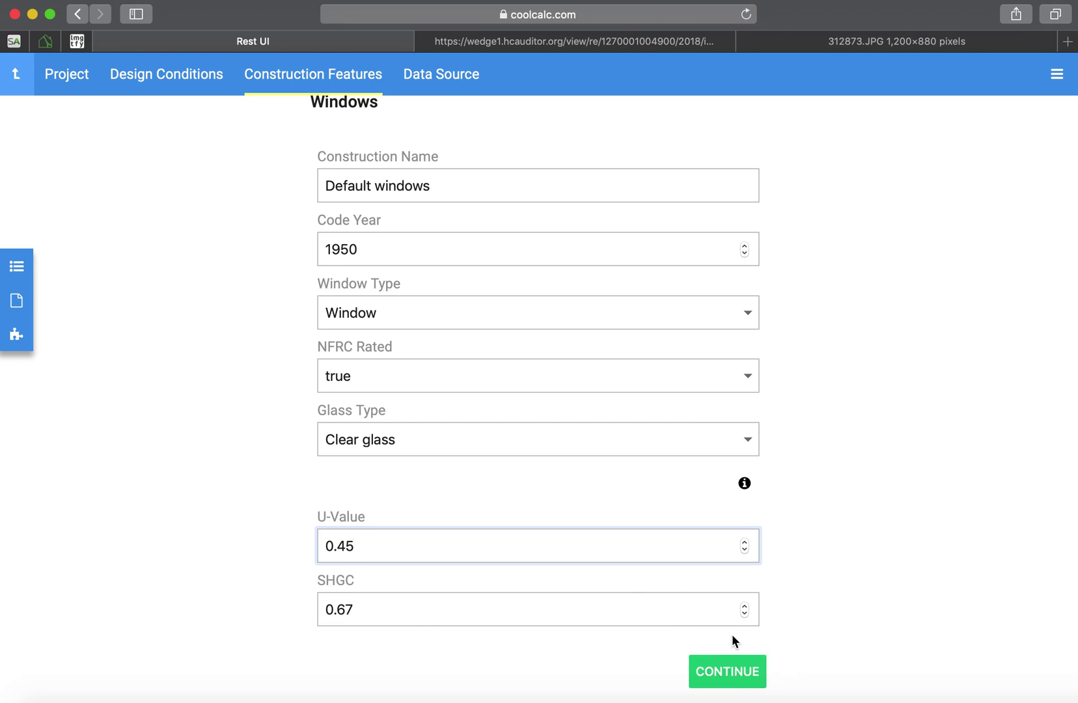
left_click(727, 673)
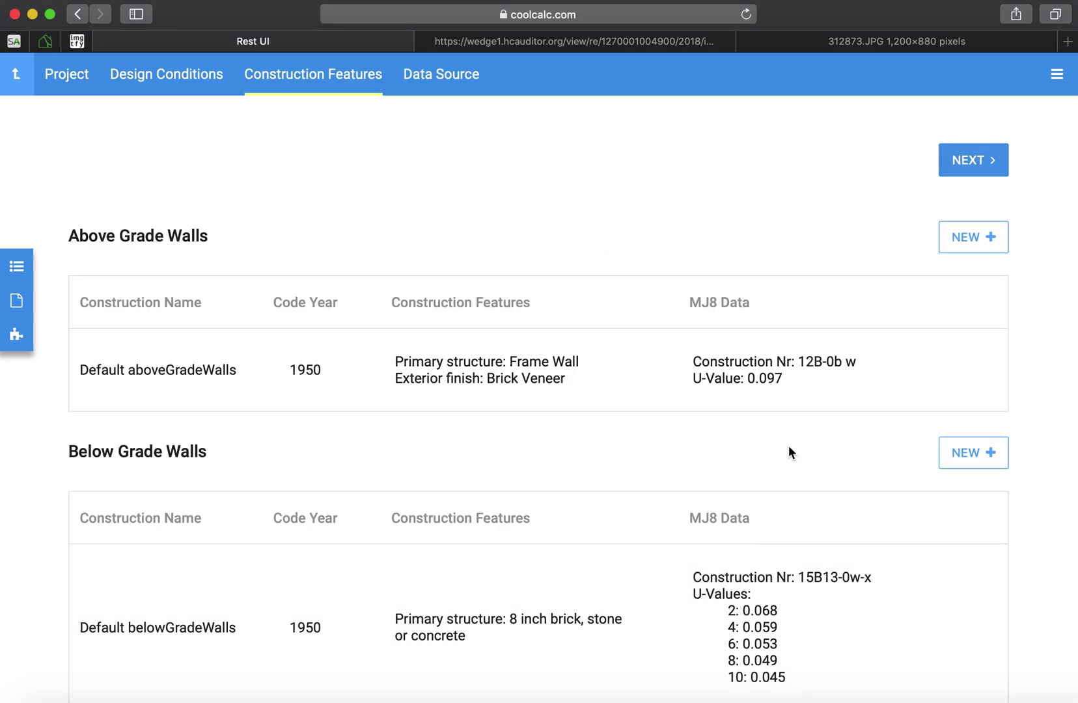
Step: Go to the Data Source step and choose Map trace for entering dimensions
scroll(699, 456, "down", 10)
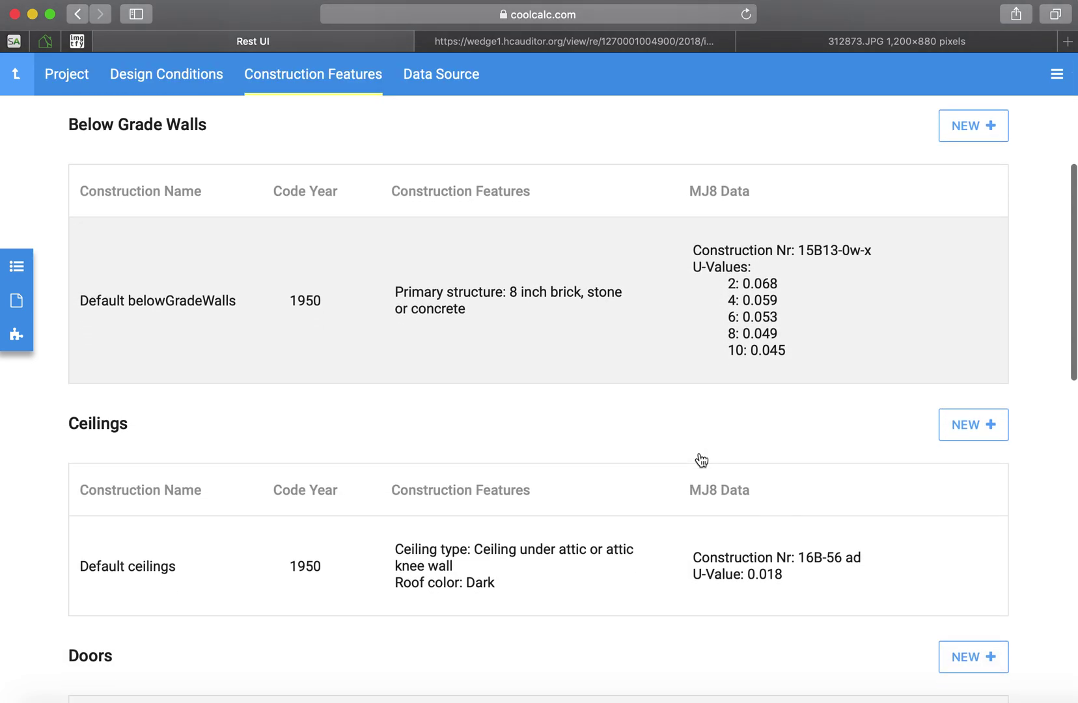
scroll(700, 452, "down", 10)
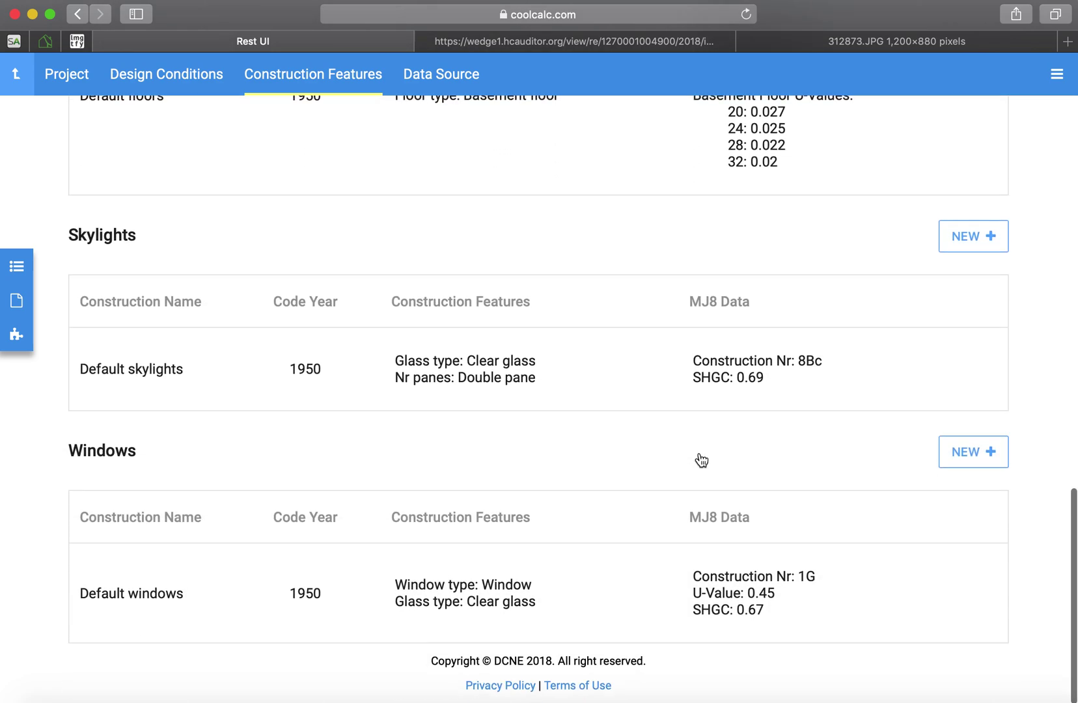
scroll(701, 460, "up", 2)
scroll(702, 460, "up", 15)
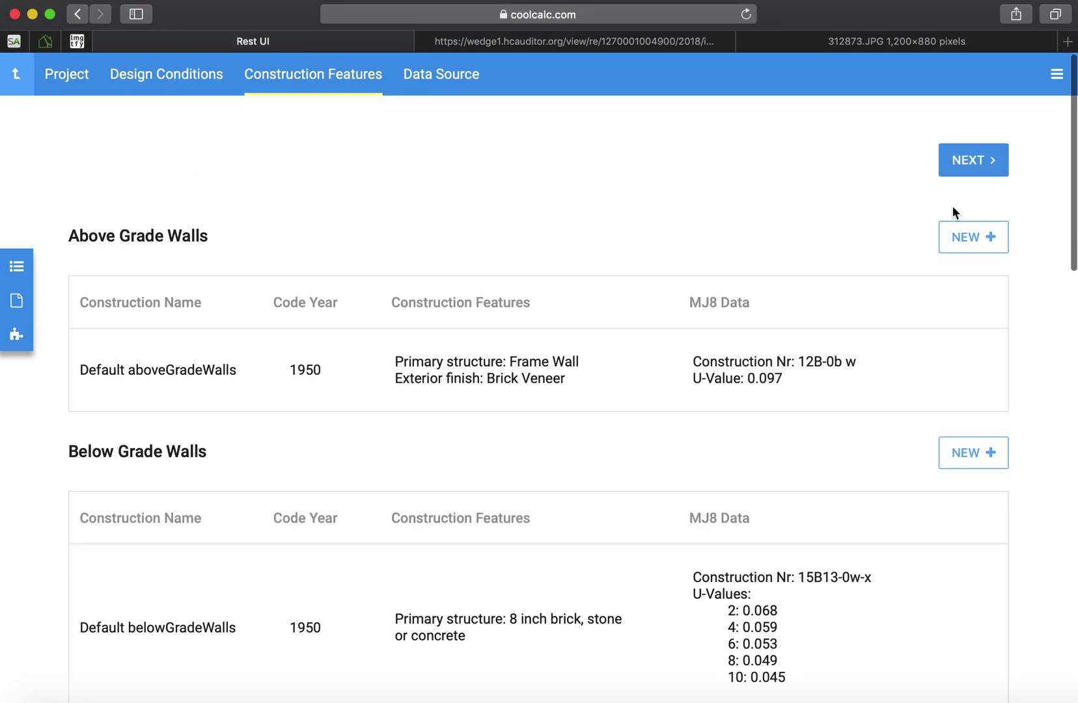
left_click(993, 169)
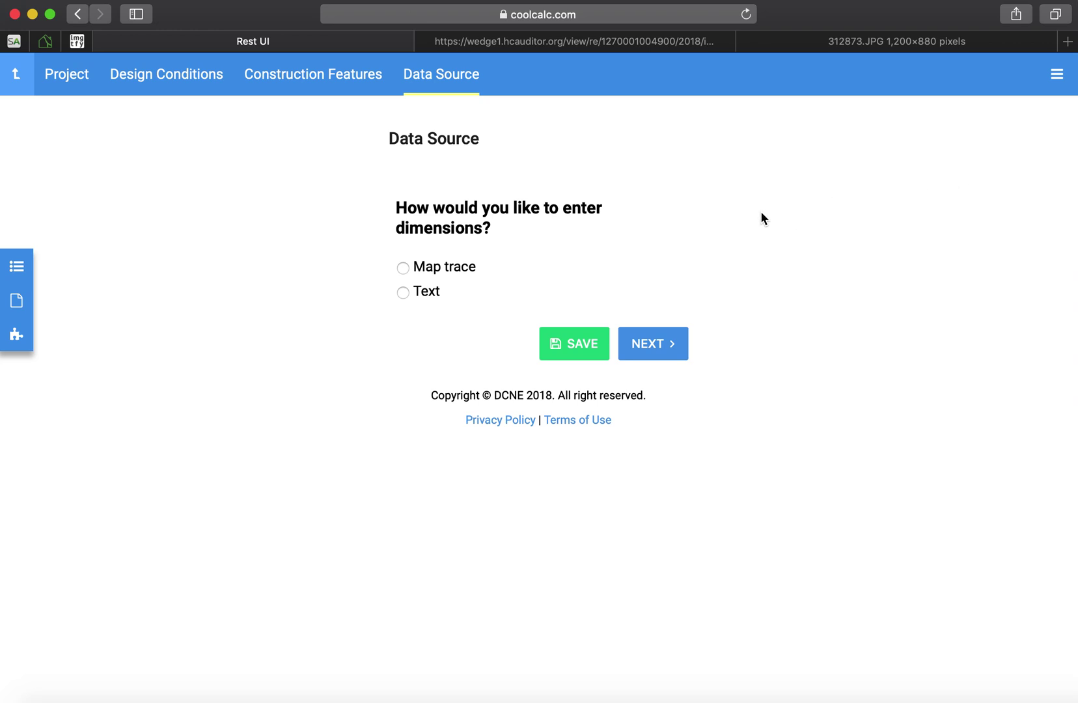
left_click(404, 269)
Step: Zoom the map onto the house, name the room FirstFloor, and place the first outline corner
left_click(644, 348)
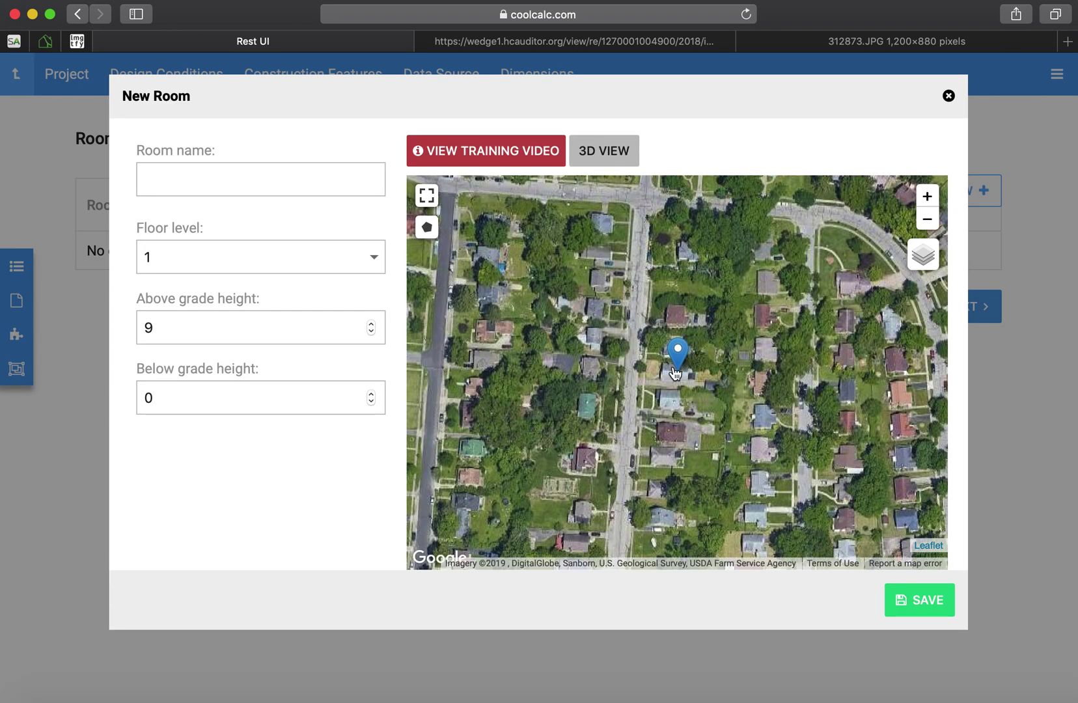
left_click(927, 197)
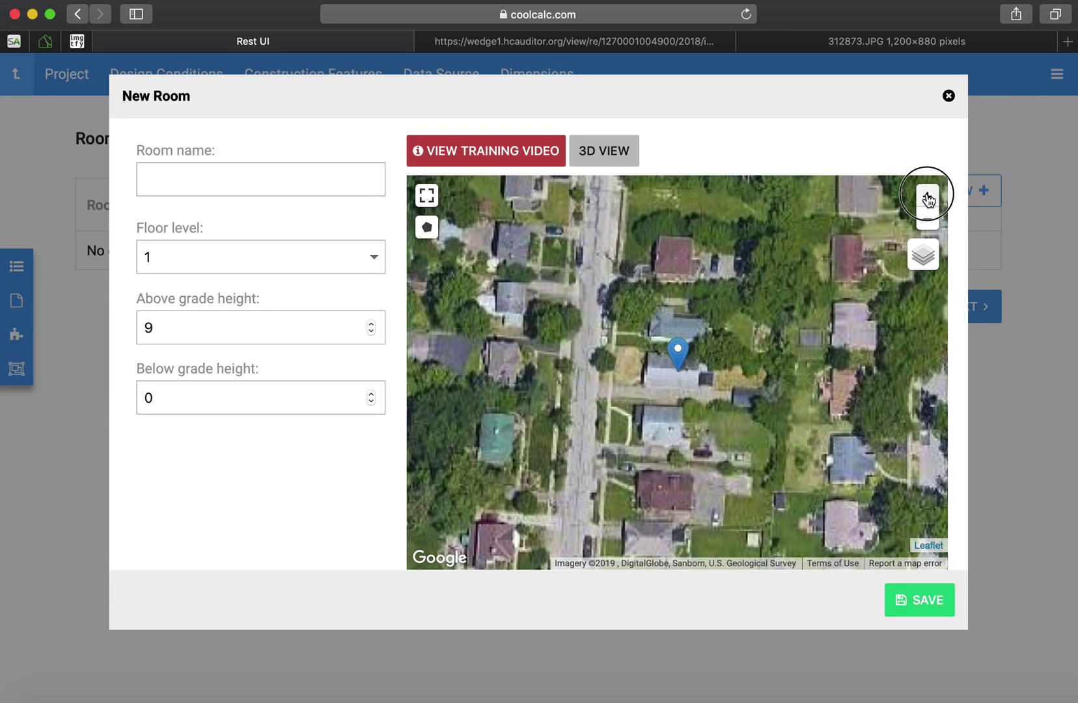
left_click(928, 197)
left_click(927, 196)
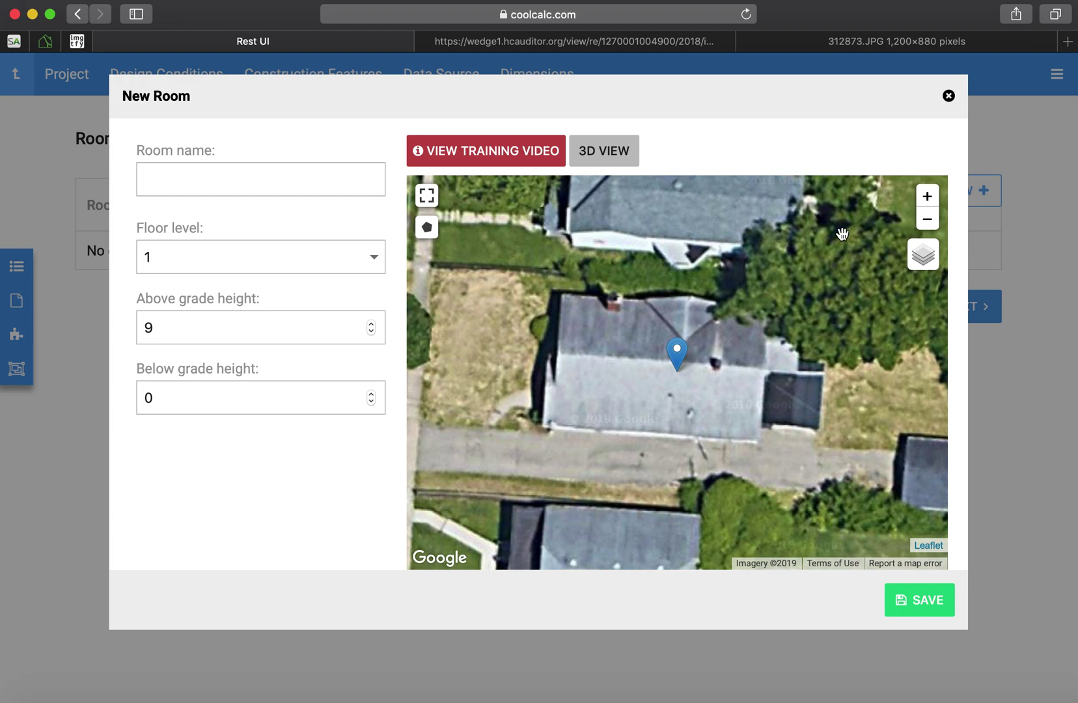
left_click(318, 176)
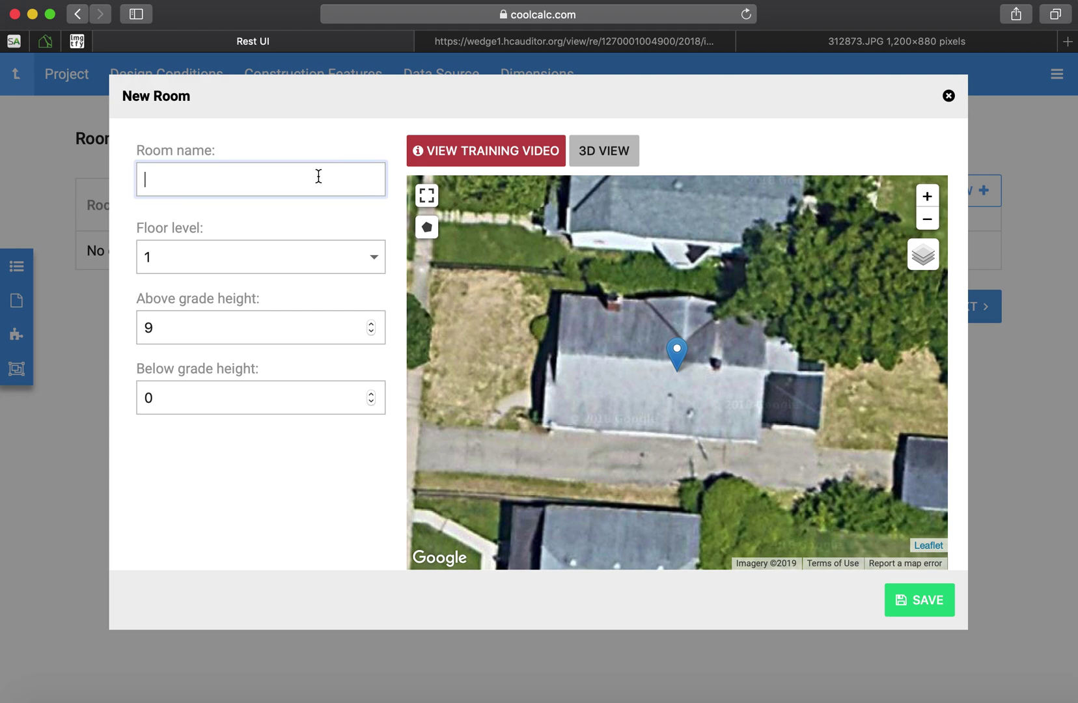
type("FirstFloor")
left_click(427, 226)
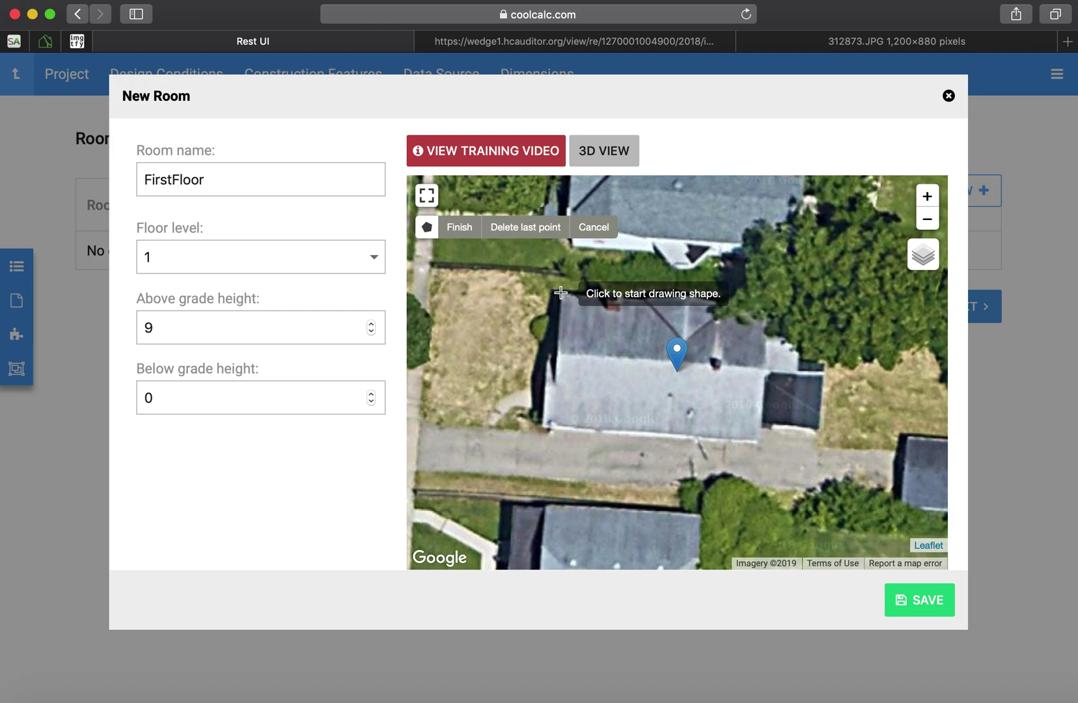
left_click(561, 292)
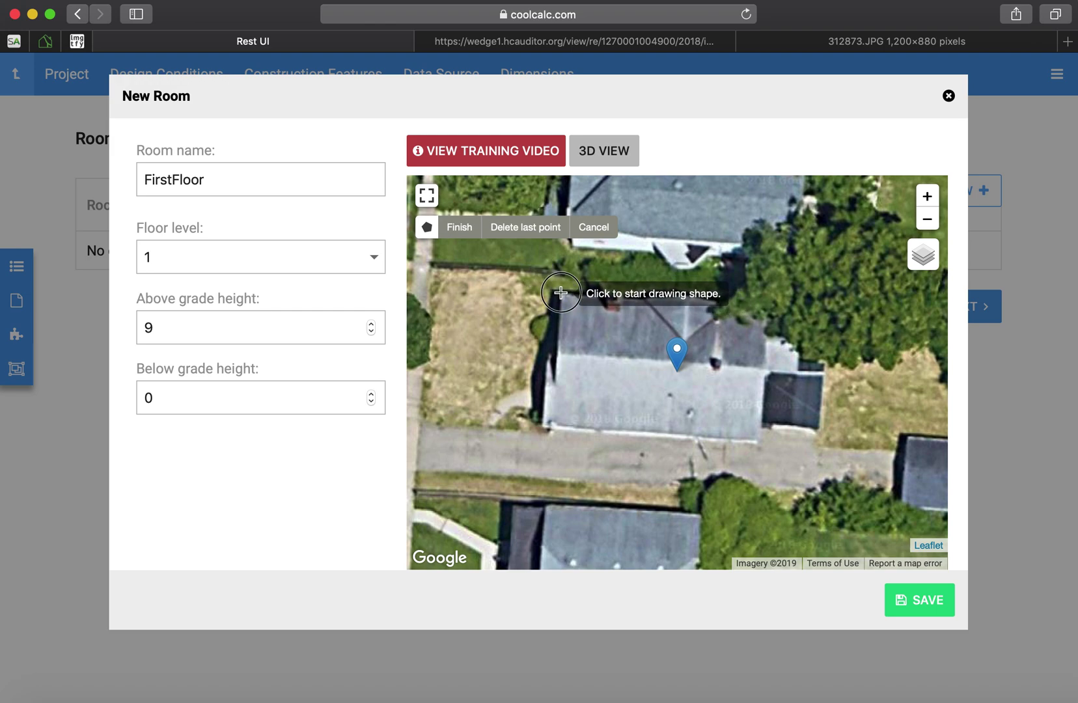
Step: Trace the remaining roof corners, close the outline, and save FirstFloor
left_click(550, 422)
left_click(757, 441)
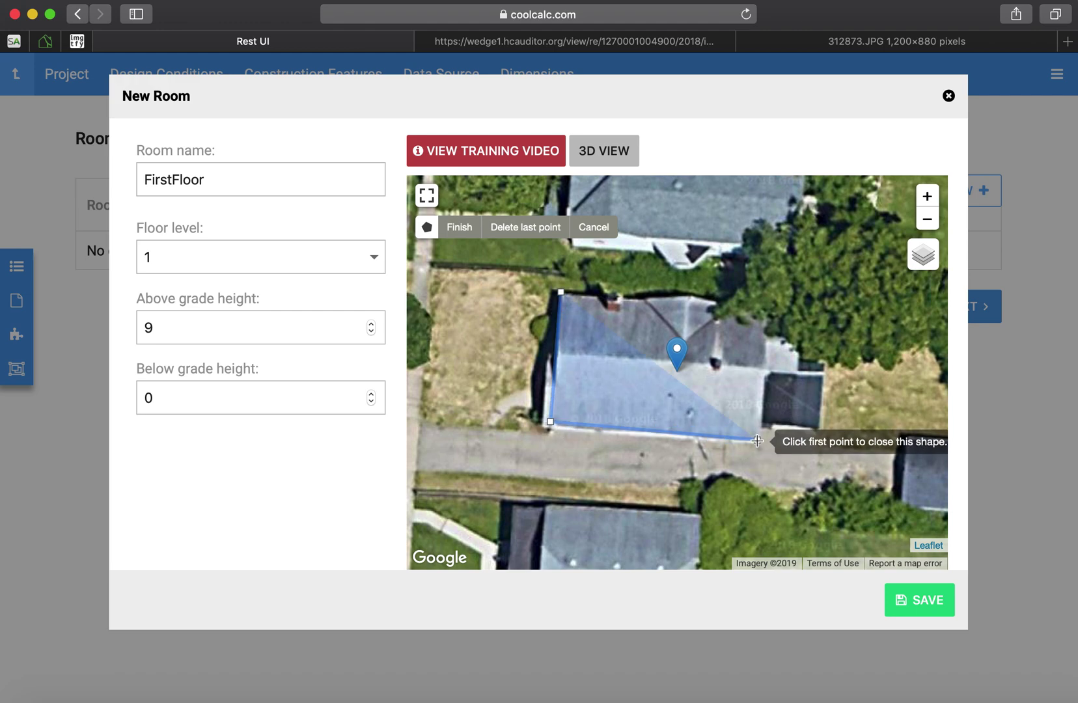
left_click(764, 369)
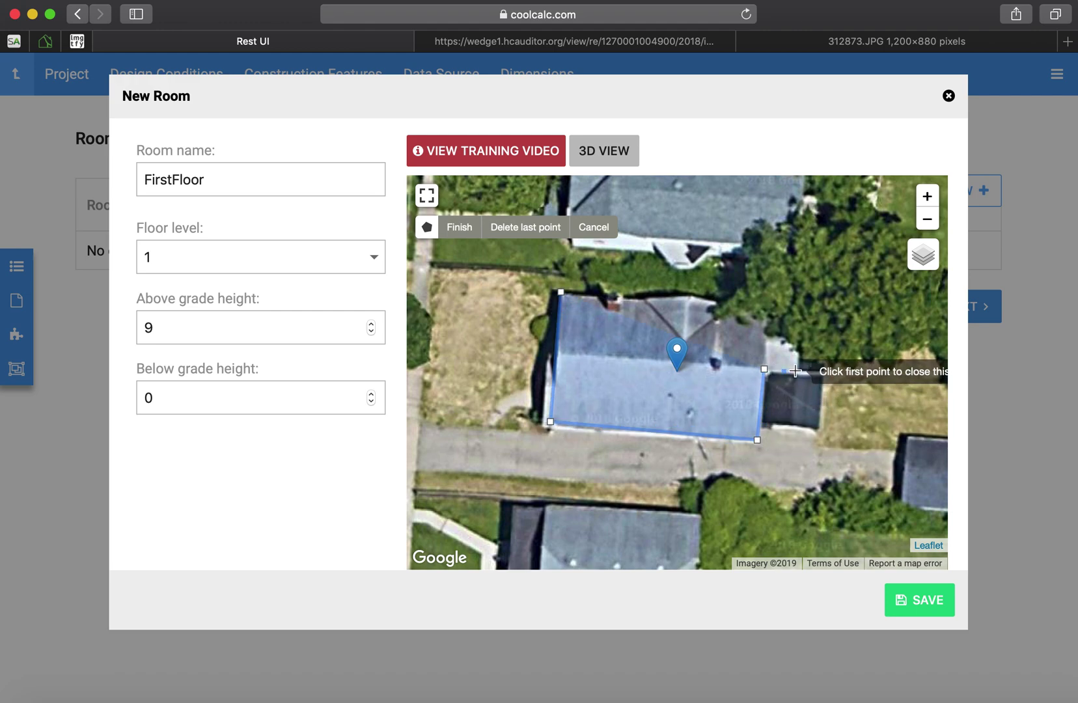
left_click(797, 371)
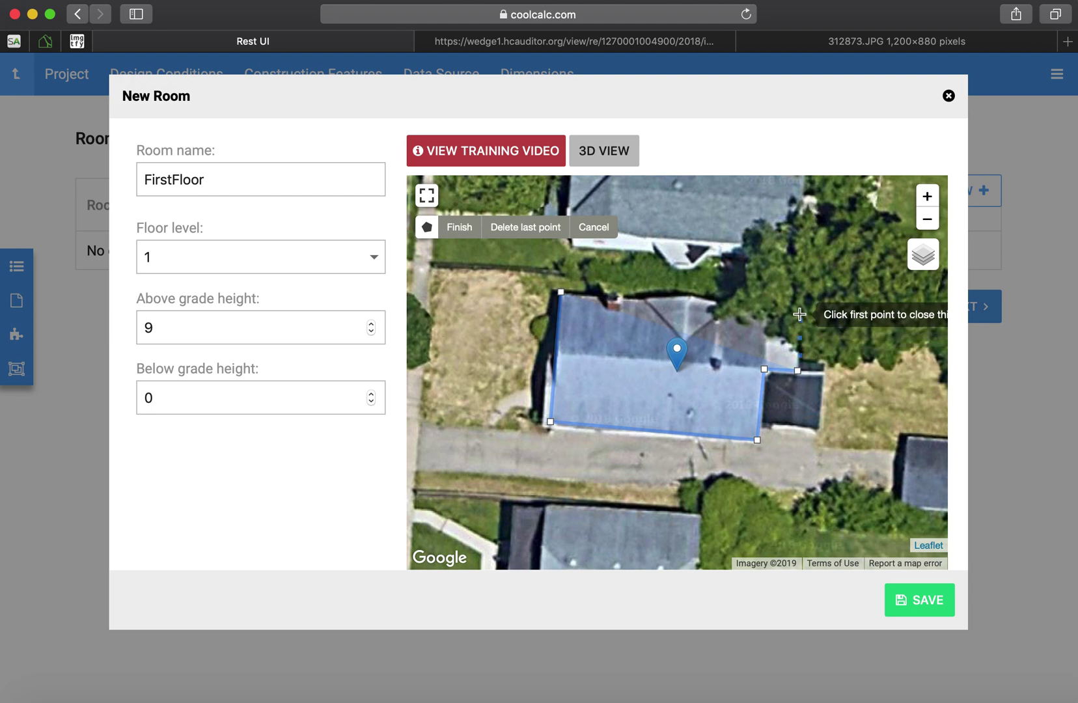
left_click(800, 314)
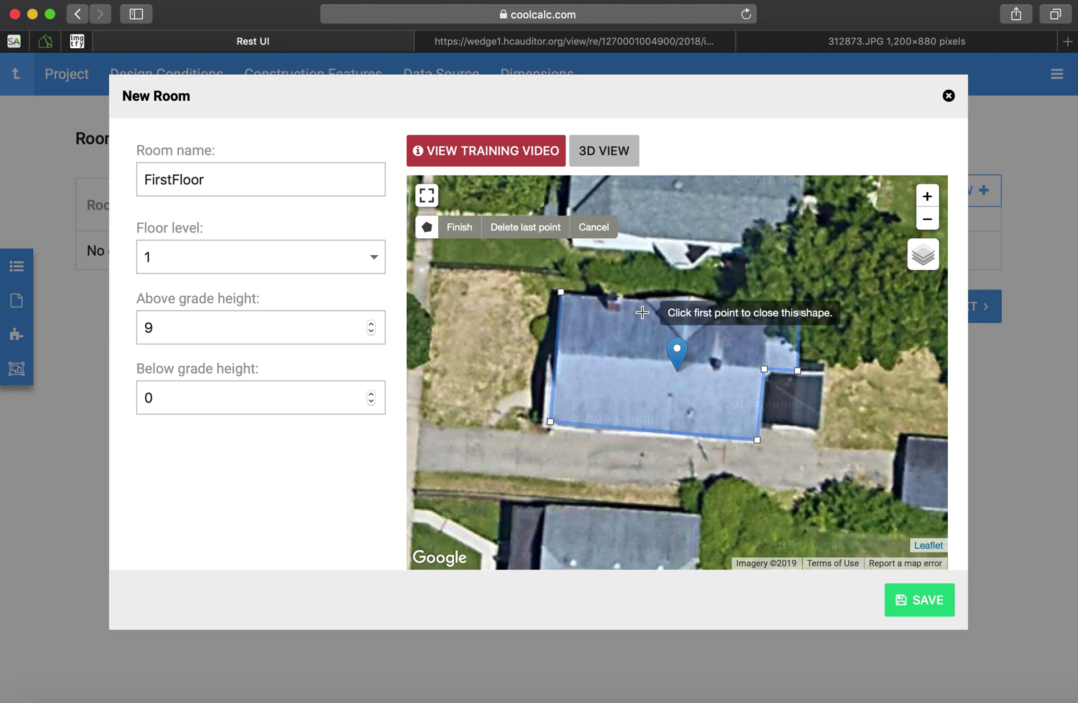
left_click(561, 295)
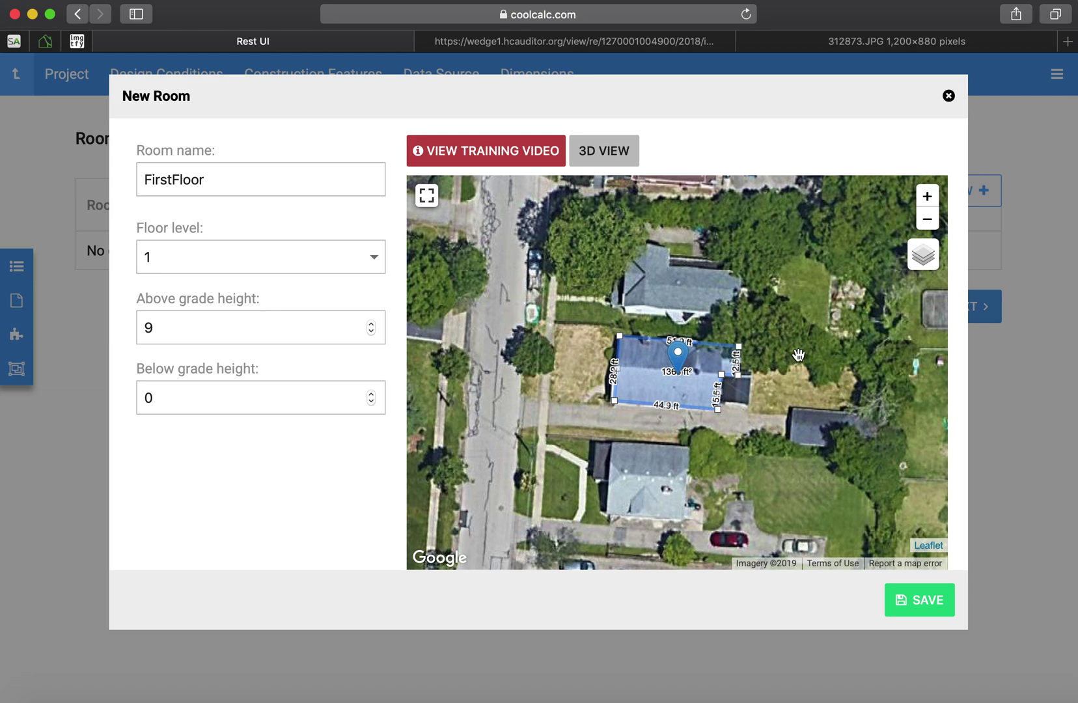
left_click(931, 605)
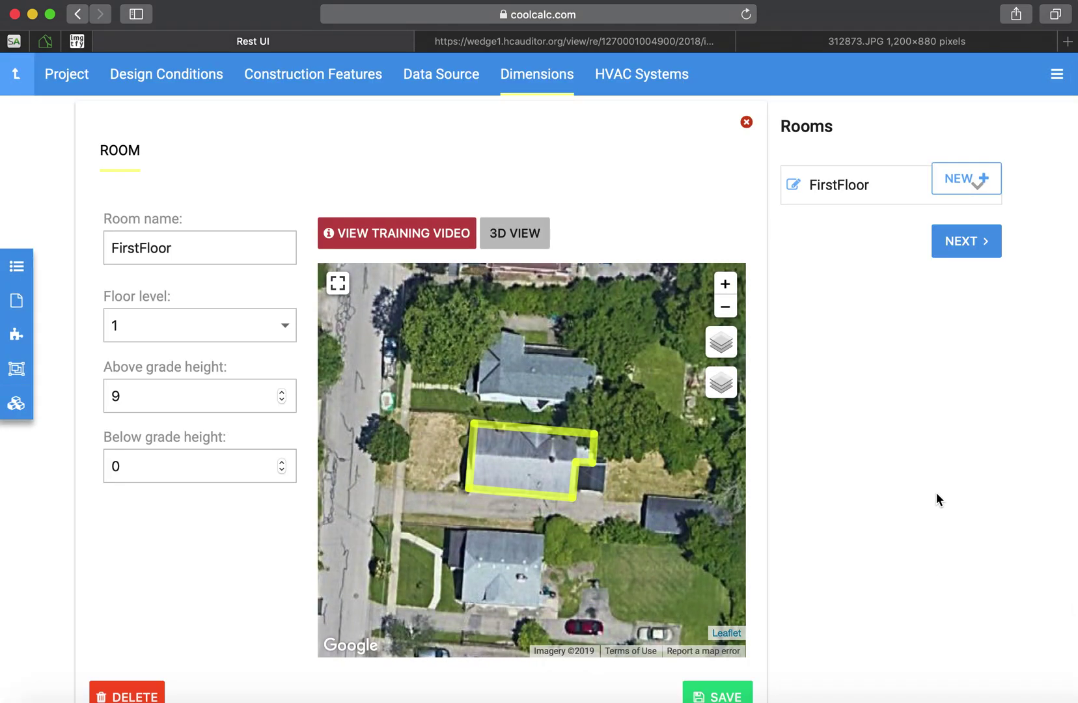
Step: Add a room named Basement at floor level -1 with above-grade height 3, below-grade 5
left_click(991, 174)
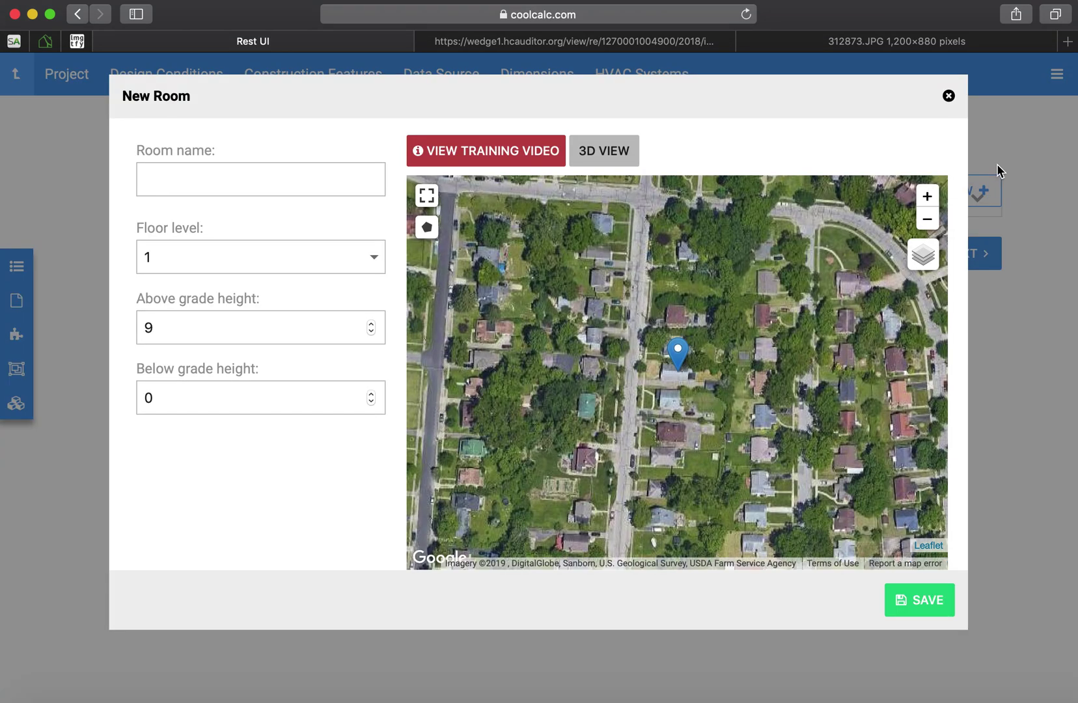
left_click(287, 185)
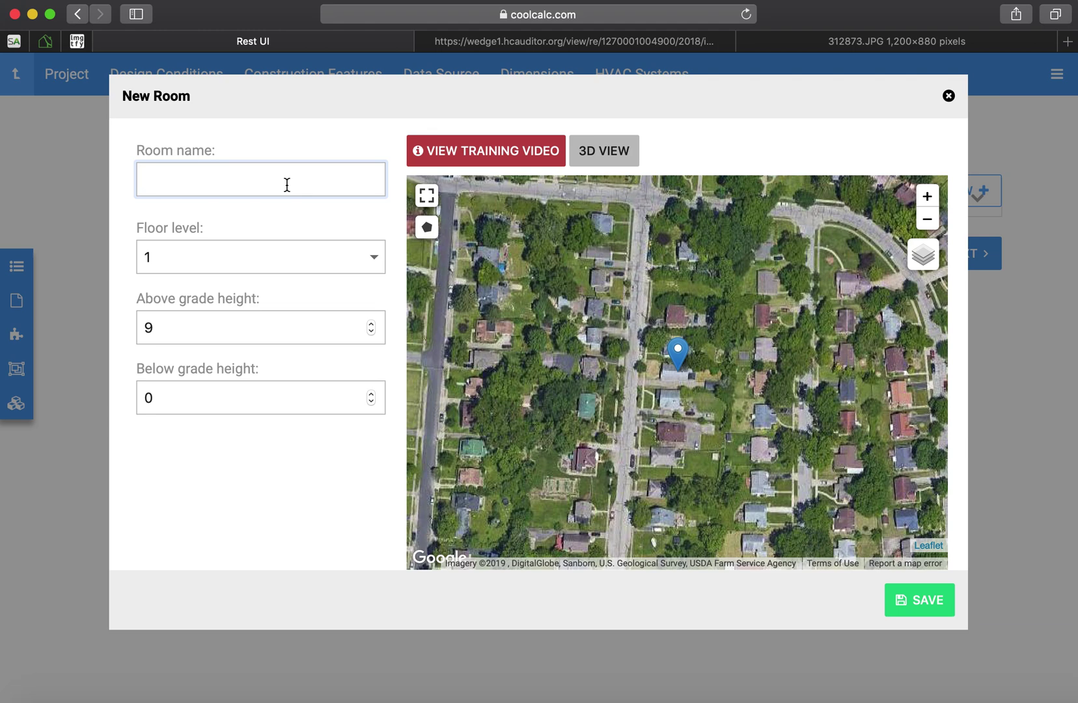
type("Basement")
left_click(376, 253)
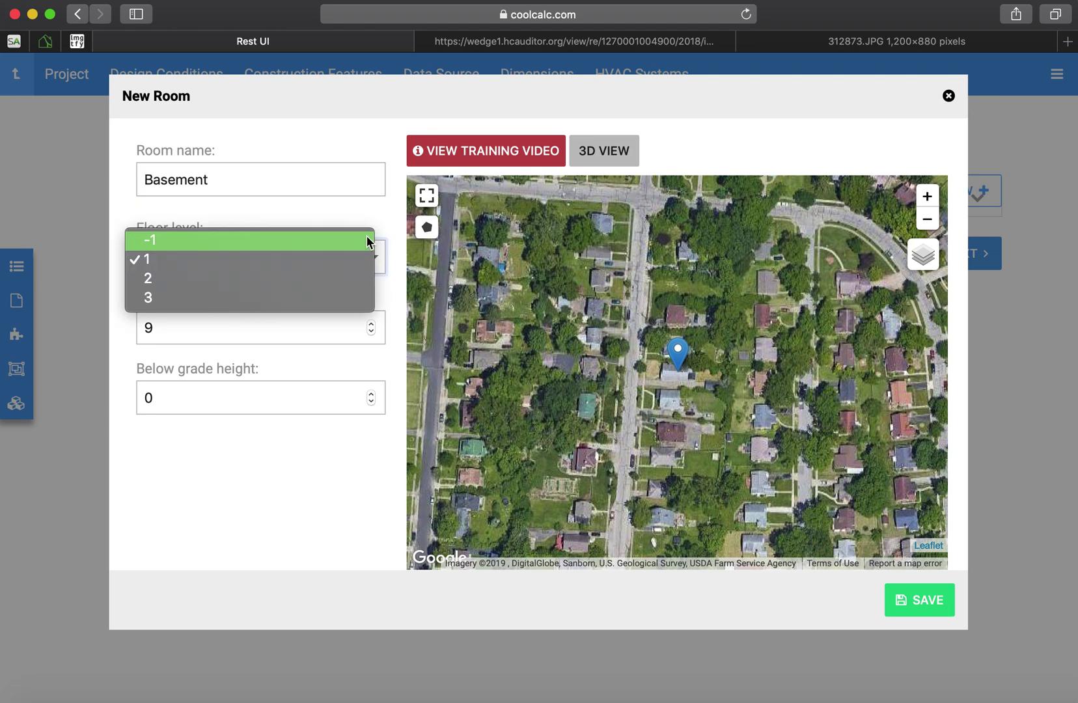
left_click(367, 241)
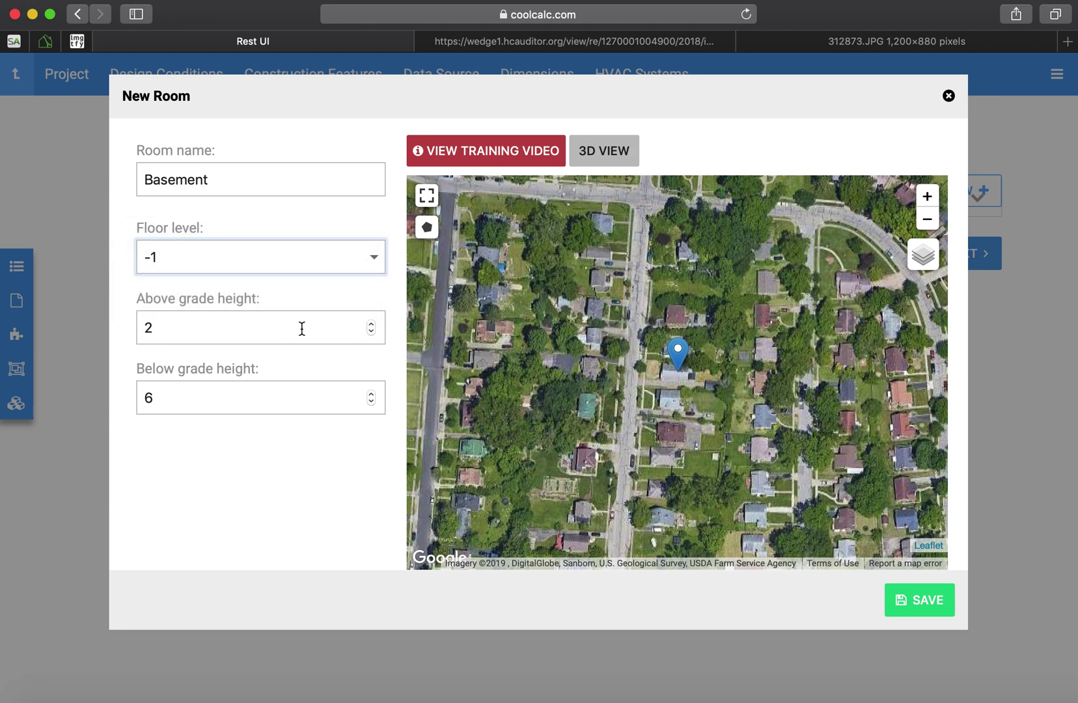
left_click(220, 324)
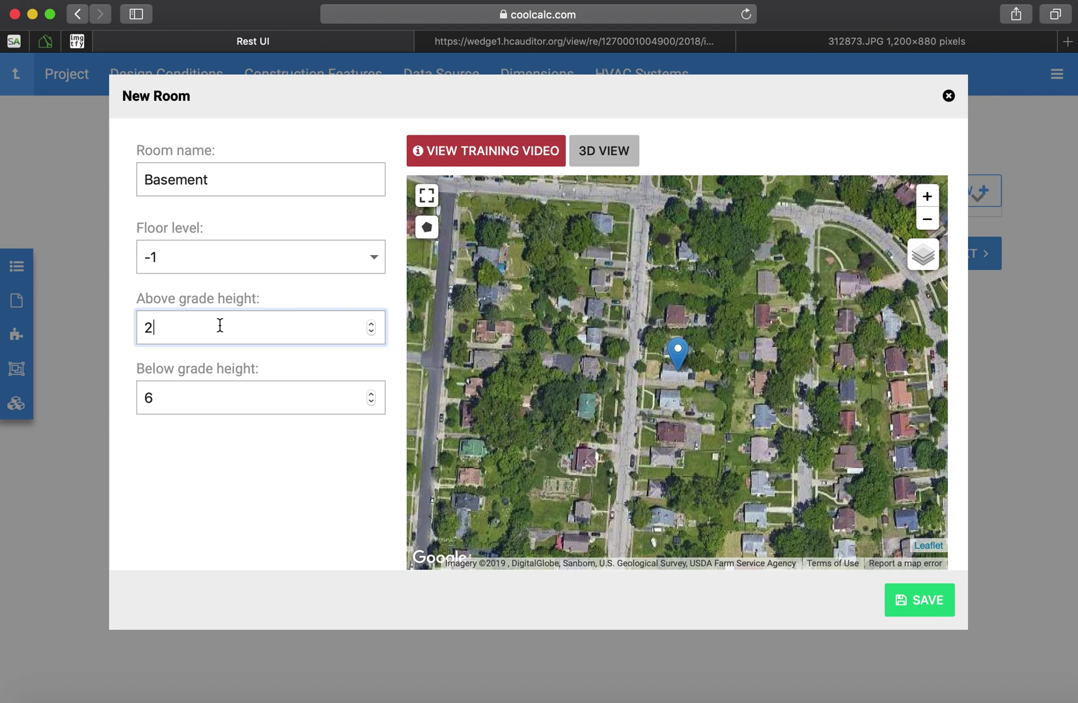
key("BackSpace")
left_click(190, 390)
key("BackSpace")
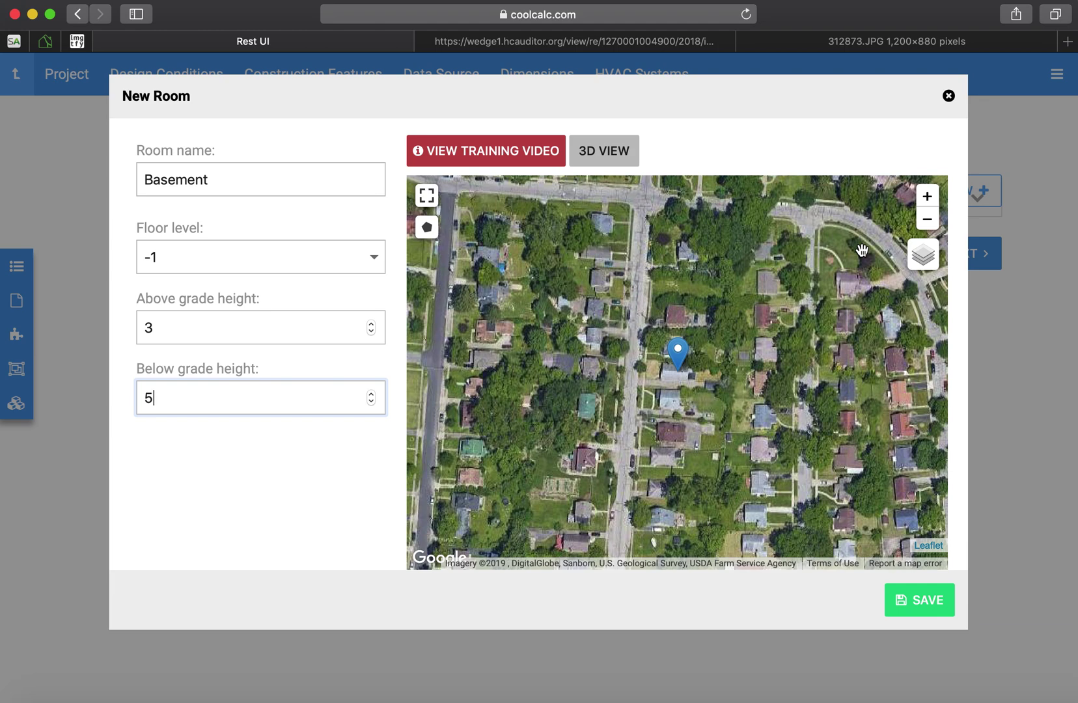
Step: Zoom the map in on the house and begin drawing the basement outline
left_click(925, 203)
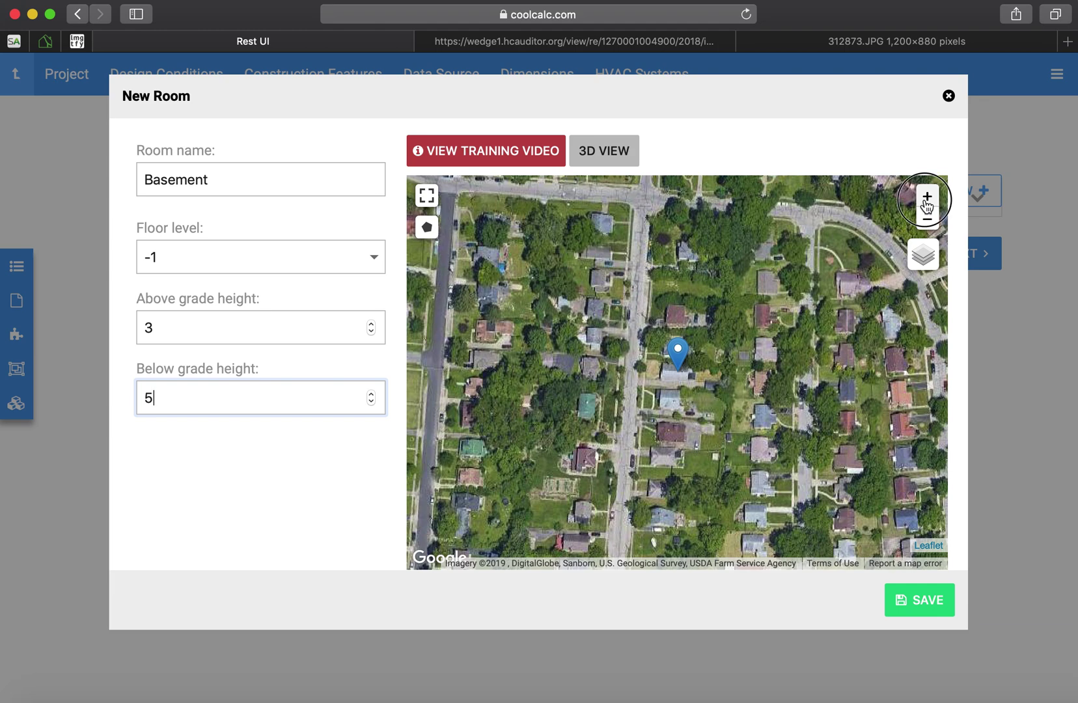
left_click(926, 203)
left_click(926, 203)
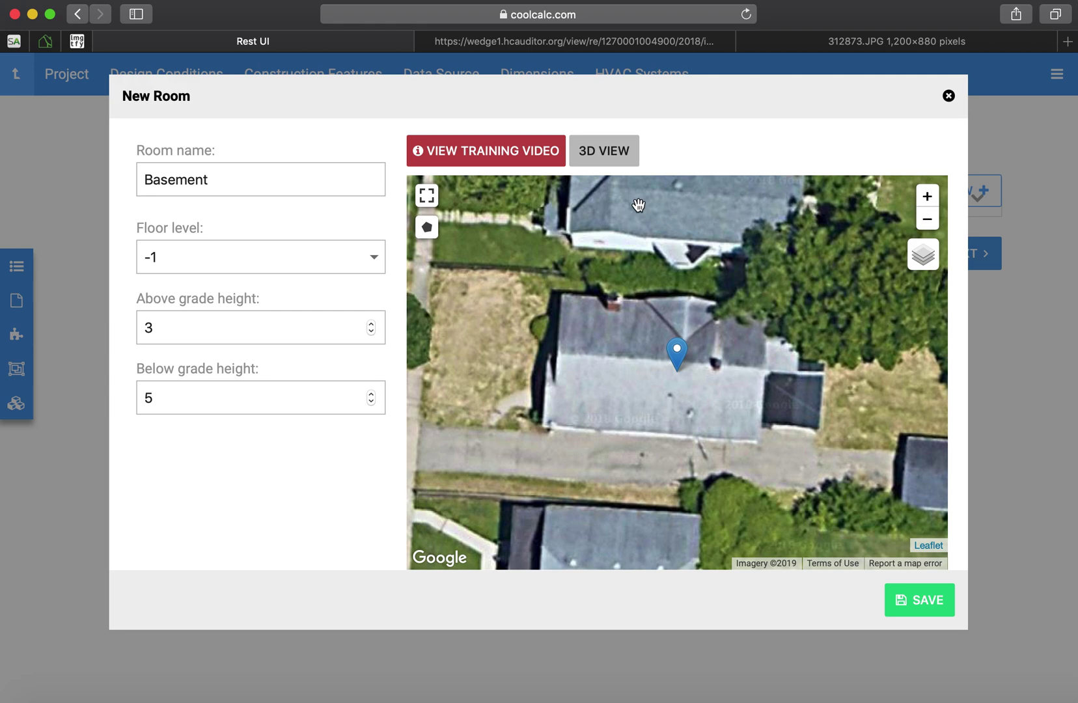
left_click(427, 227)
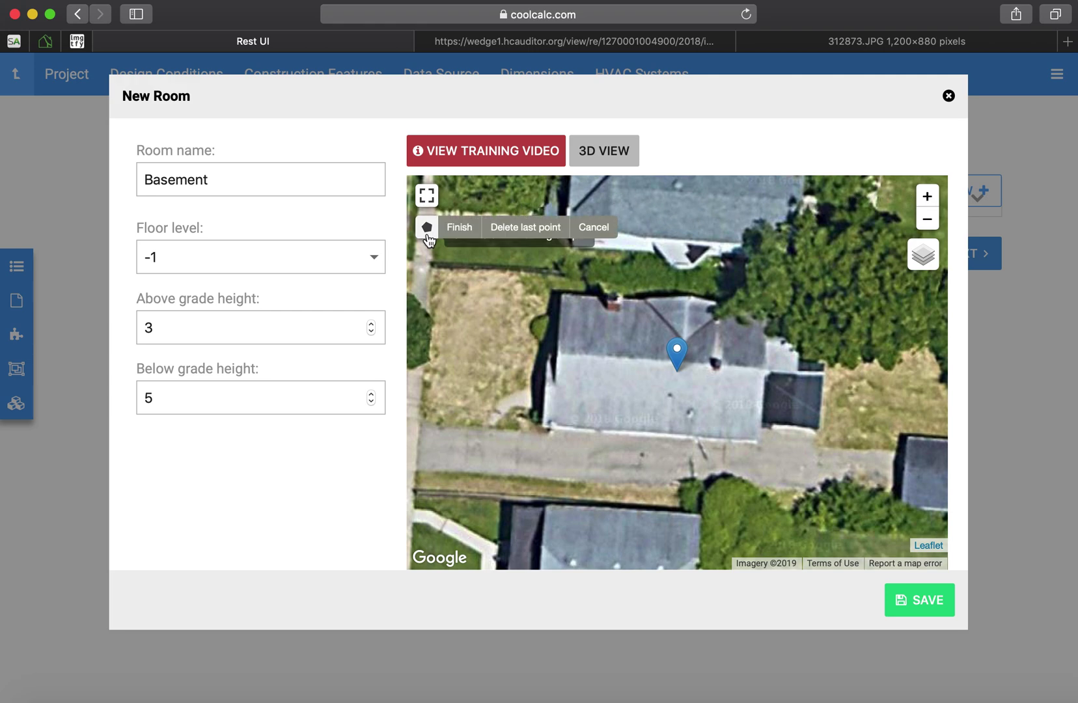
Step: Trace the Basement outline around the roof's corners and jog on the map, then save the room
left_click(564, 287)
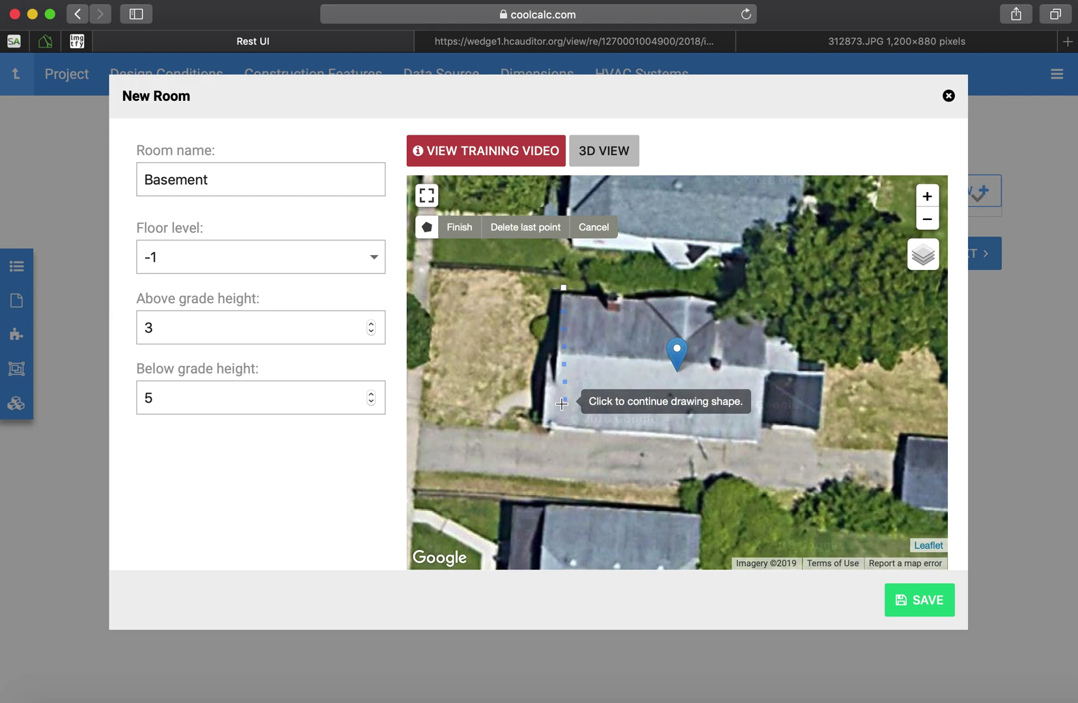
left_click(551, 421)
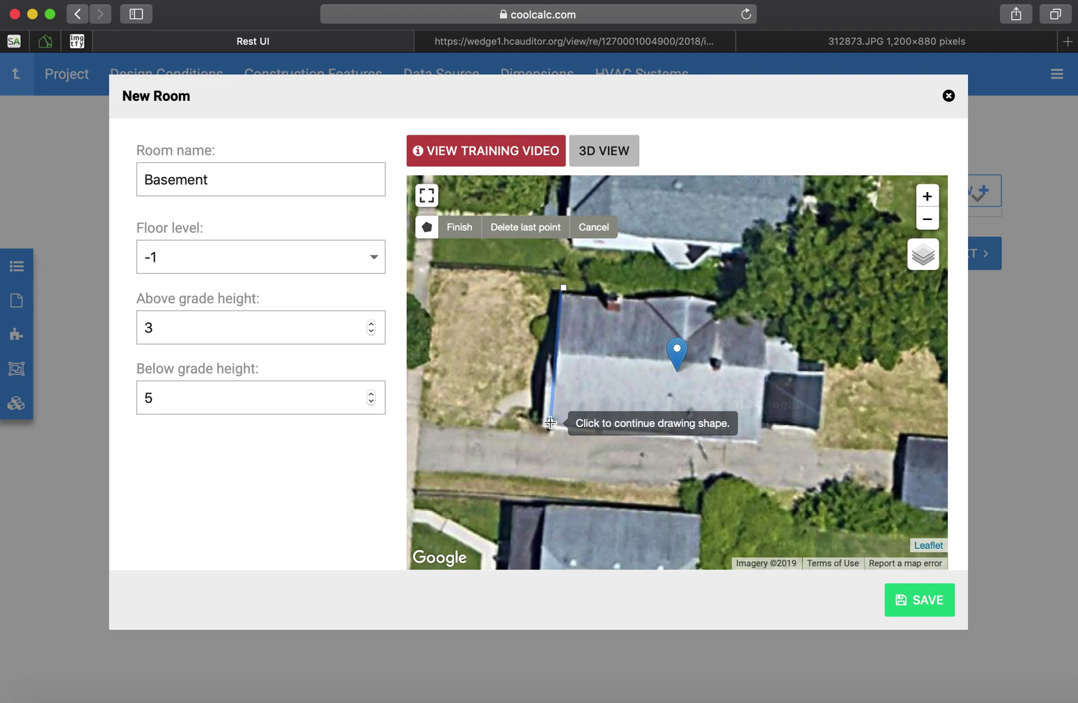
left_click(760, 443)
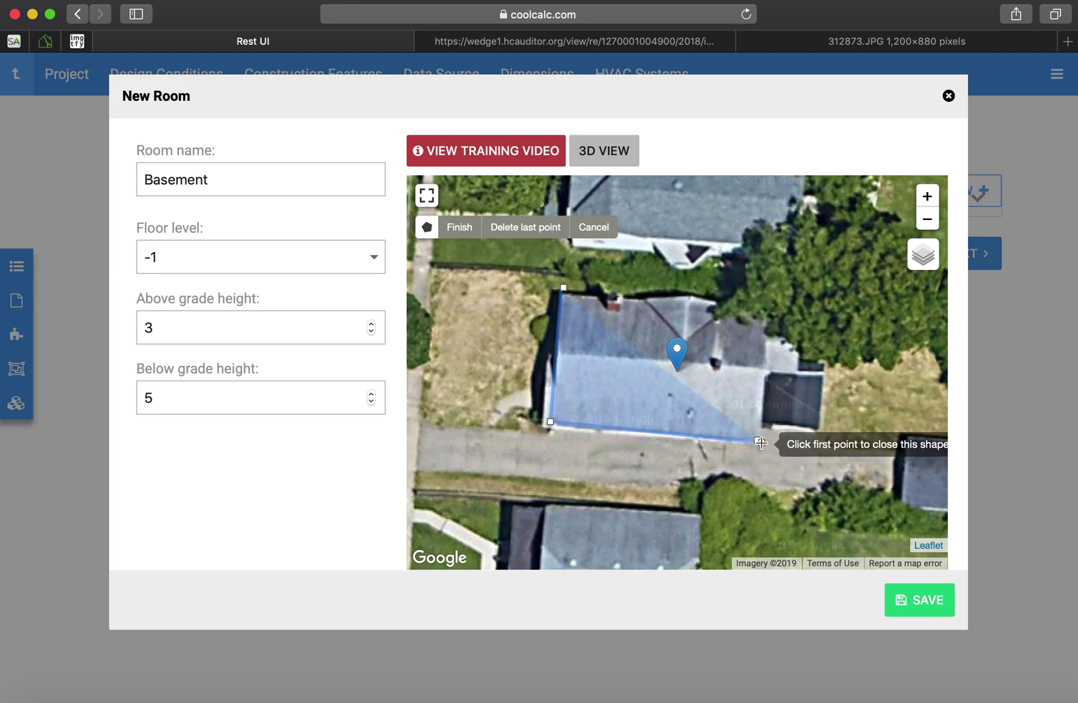
left_click(762, 372)
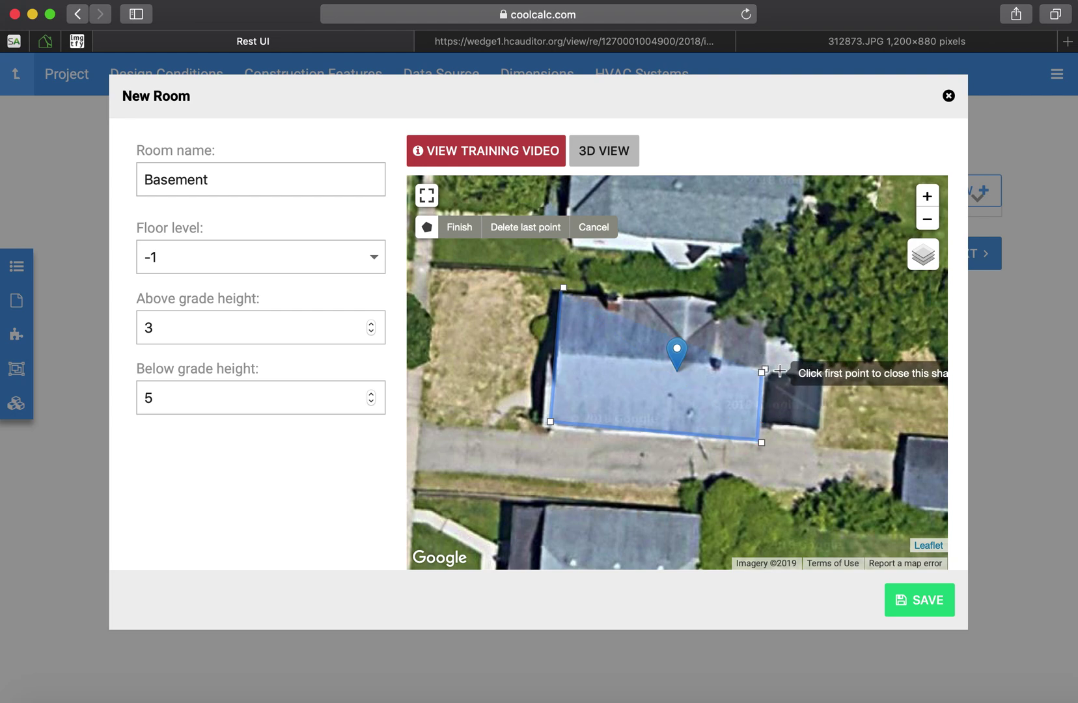
left_click(799, 371)
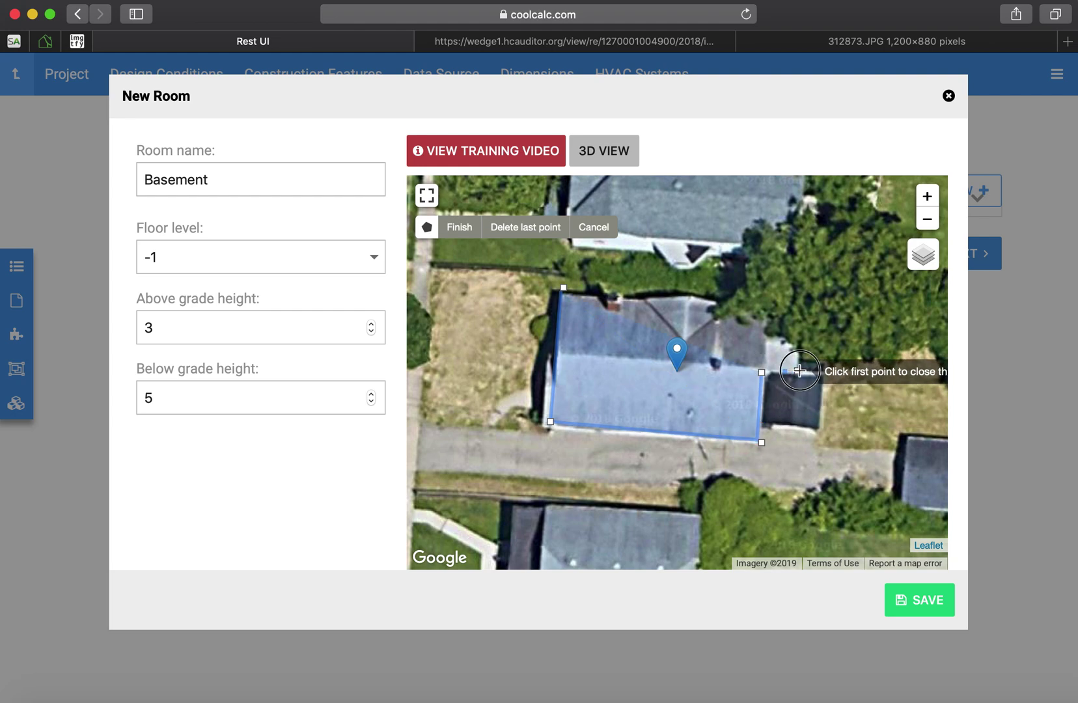
left_click(799, 313)
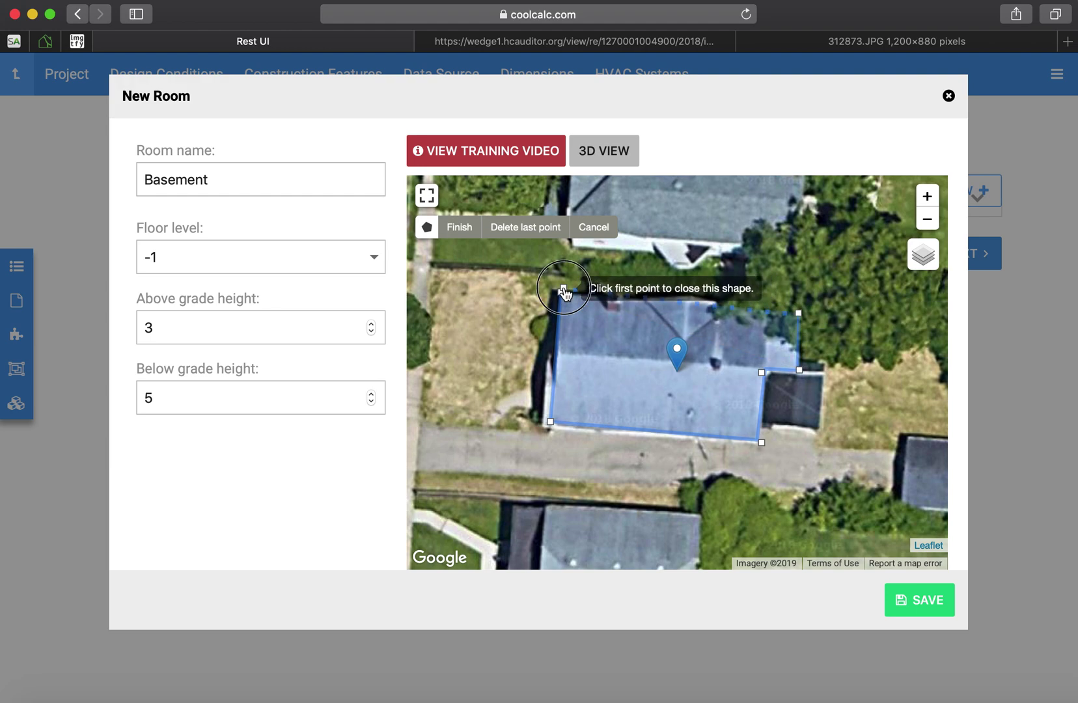
left_click(563, 290)
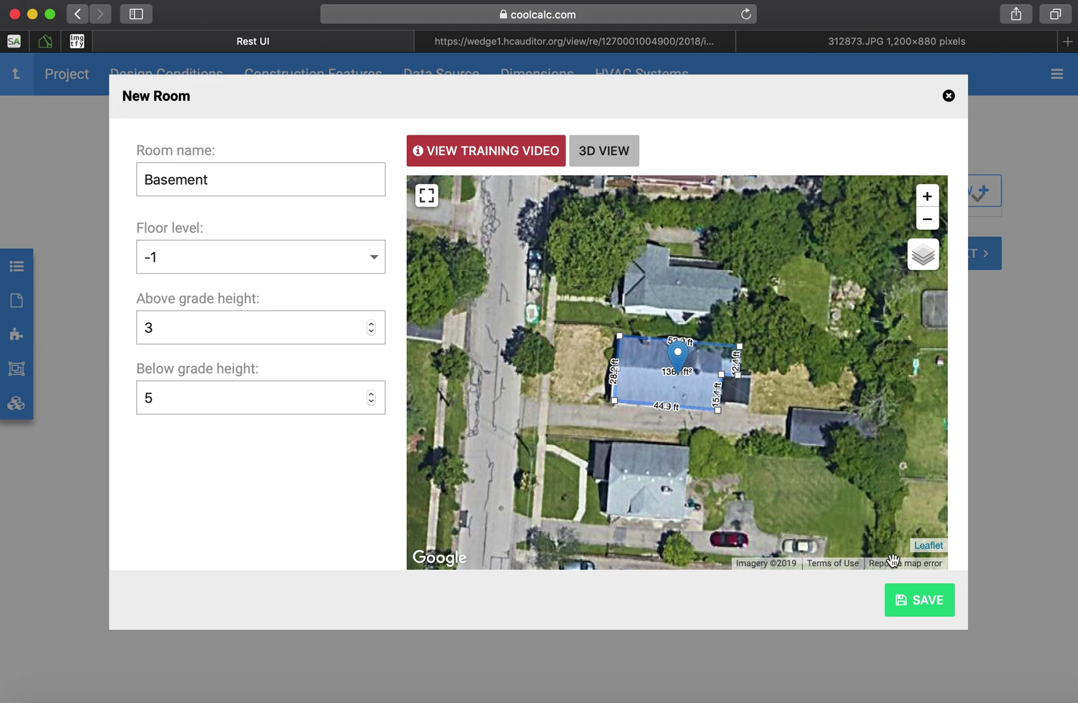
left_click(938, 608)
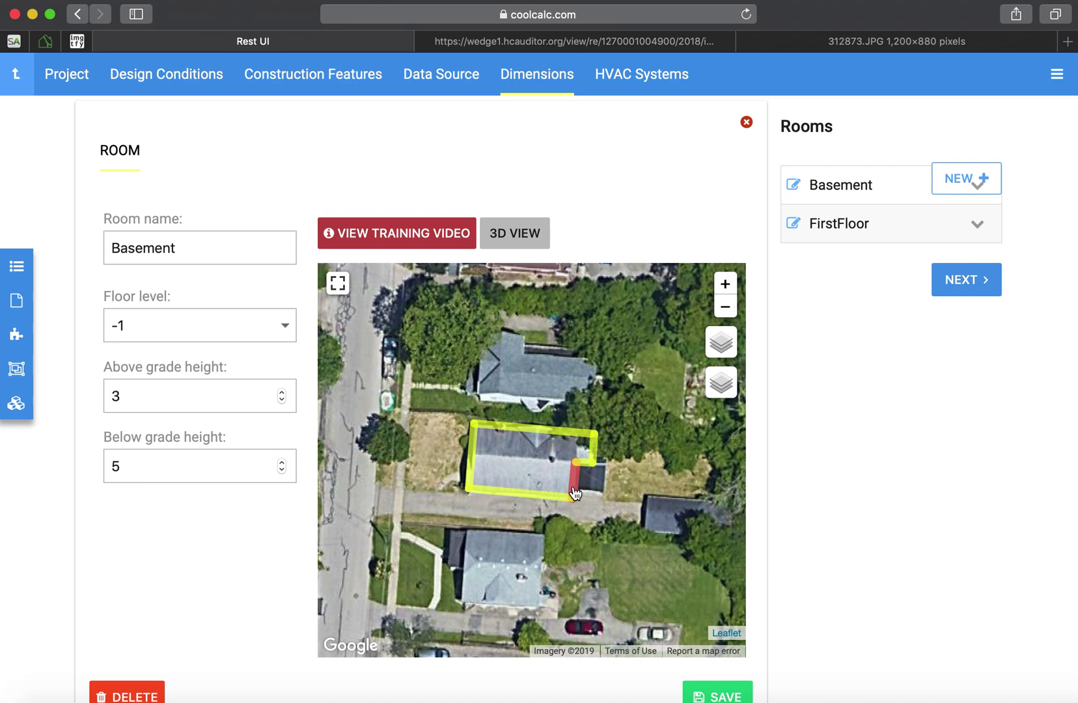
Step: Inspect the Basement's top wall details, then continue to the HVAC Systems step
scroll(868, 456, "down", 2)
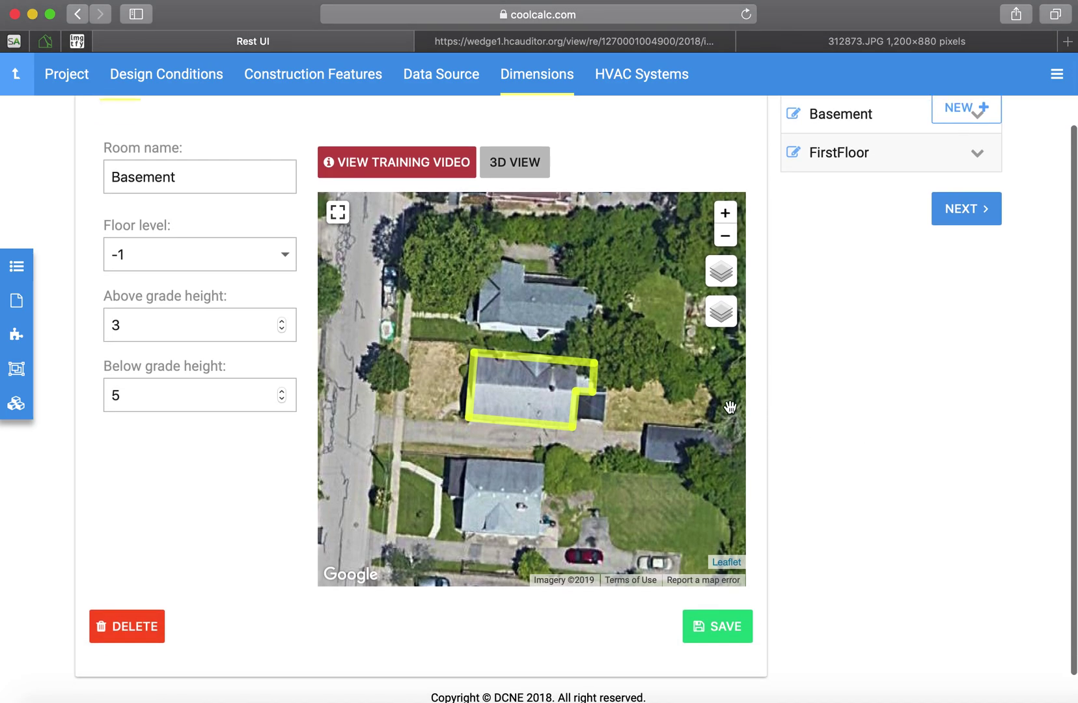
left_click(553, 366)
scroll(425, 293, "down", 2)
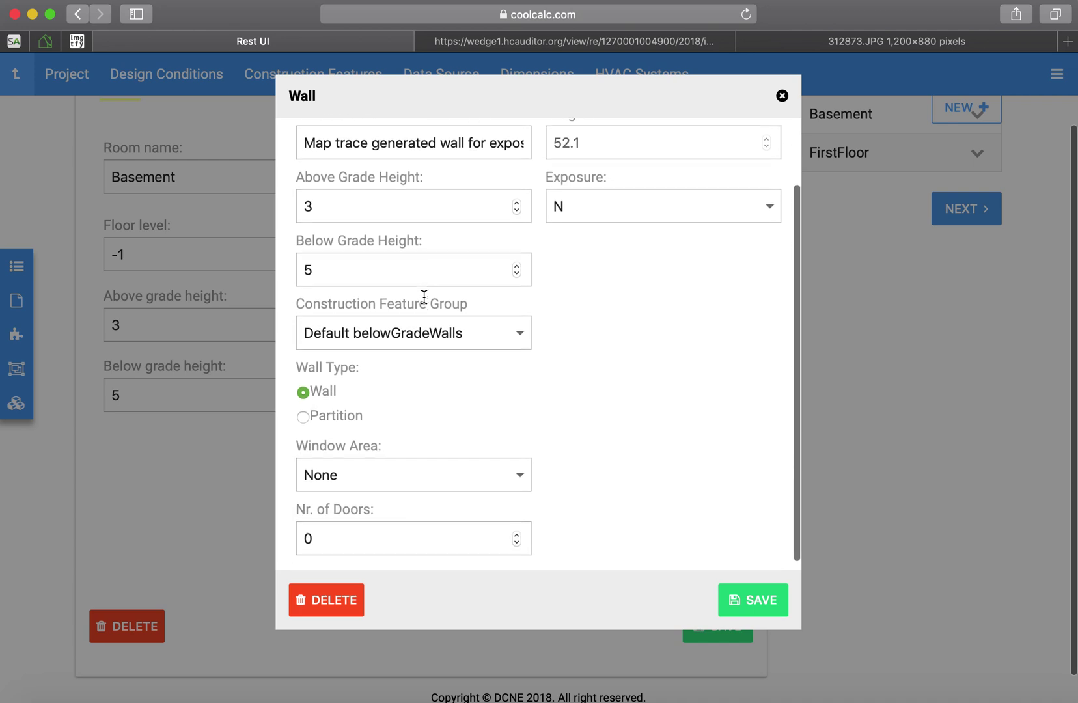
scroll(423, 296, "up", 2)
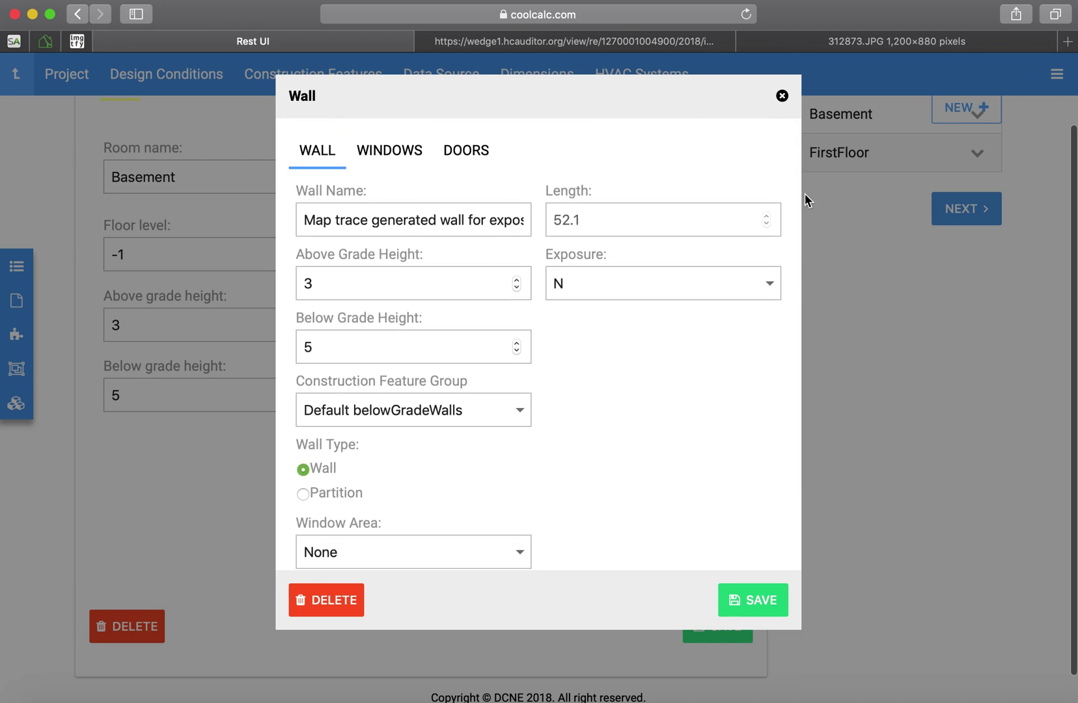
left_click(782, 97)
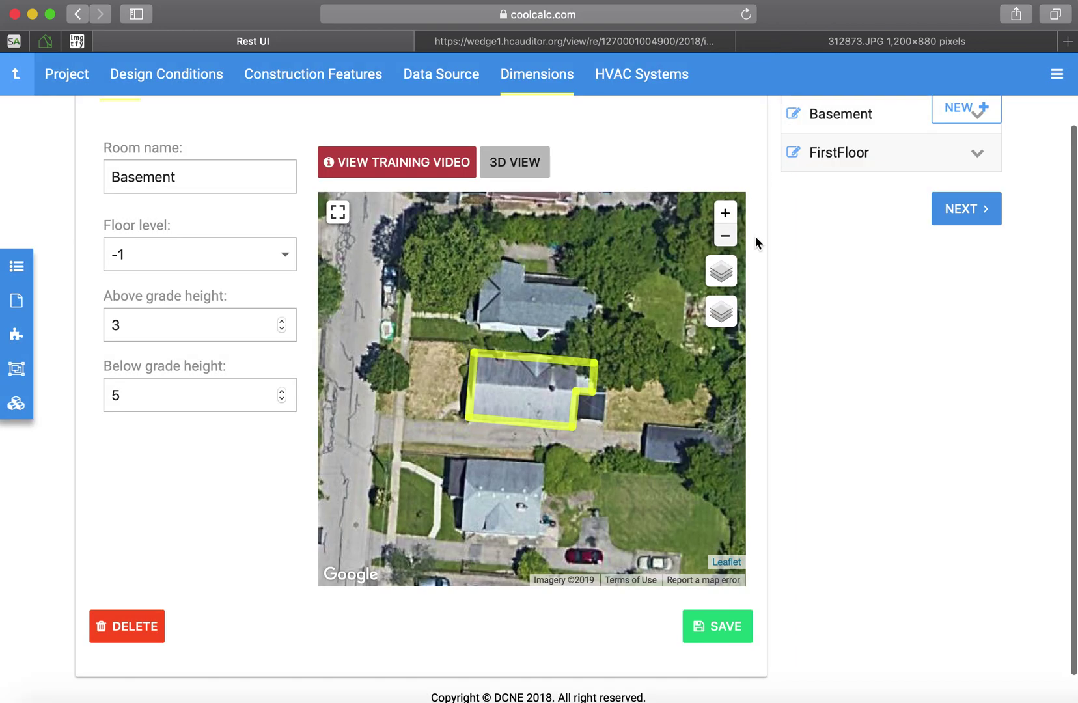
left_click(952, 210)
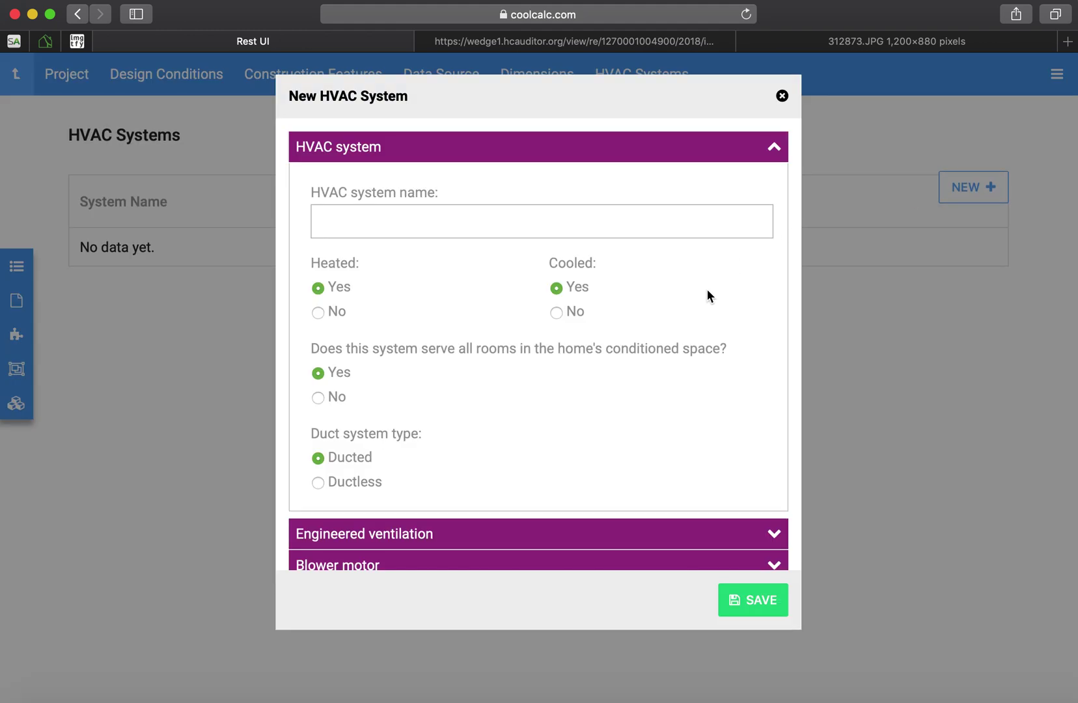
Step: Name the HVAC system 'Main' and look through its Engineered ventilation and Blower motor options
left_click(651, 220)
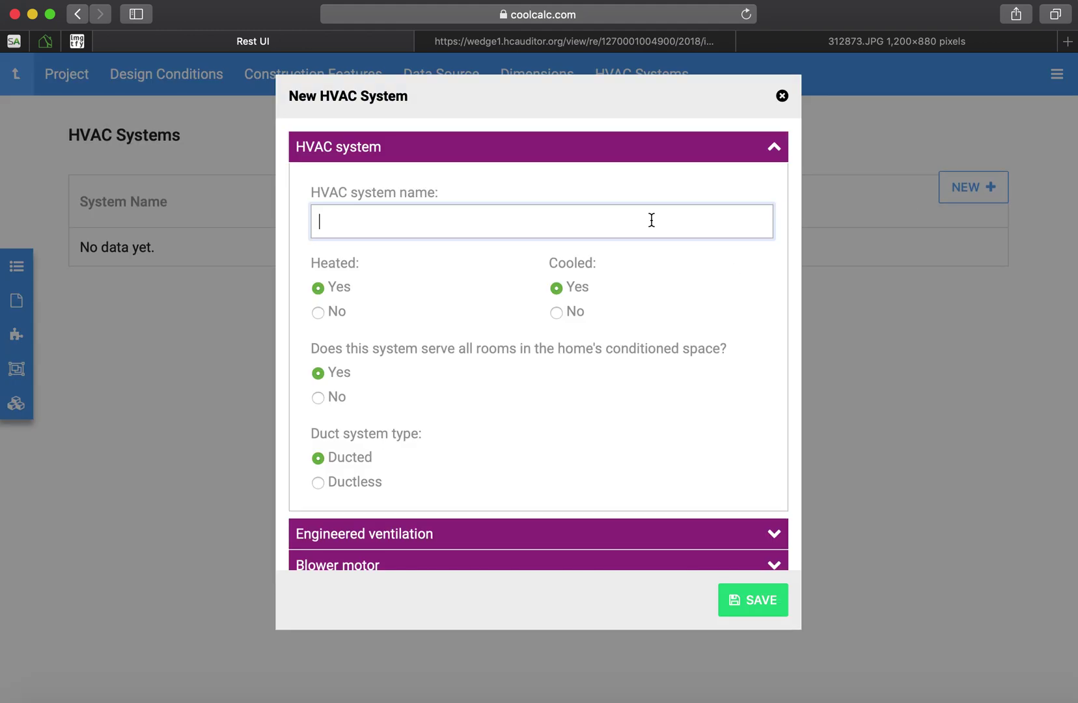
type("Main")
scroll(555, 385, "down", 1)
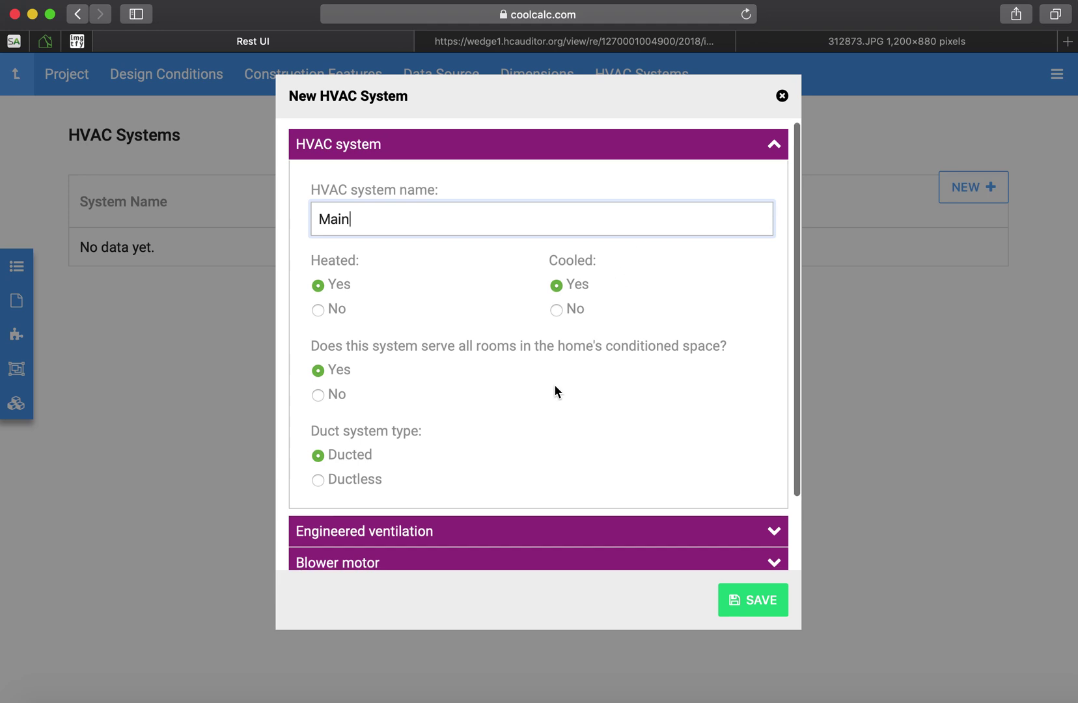
scroll(554, 384, "down", 2)
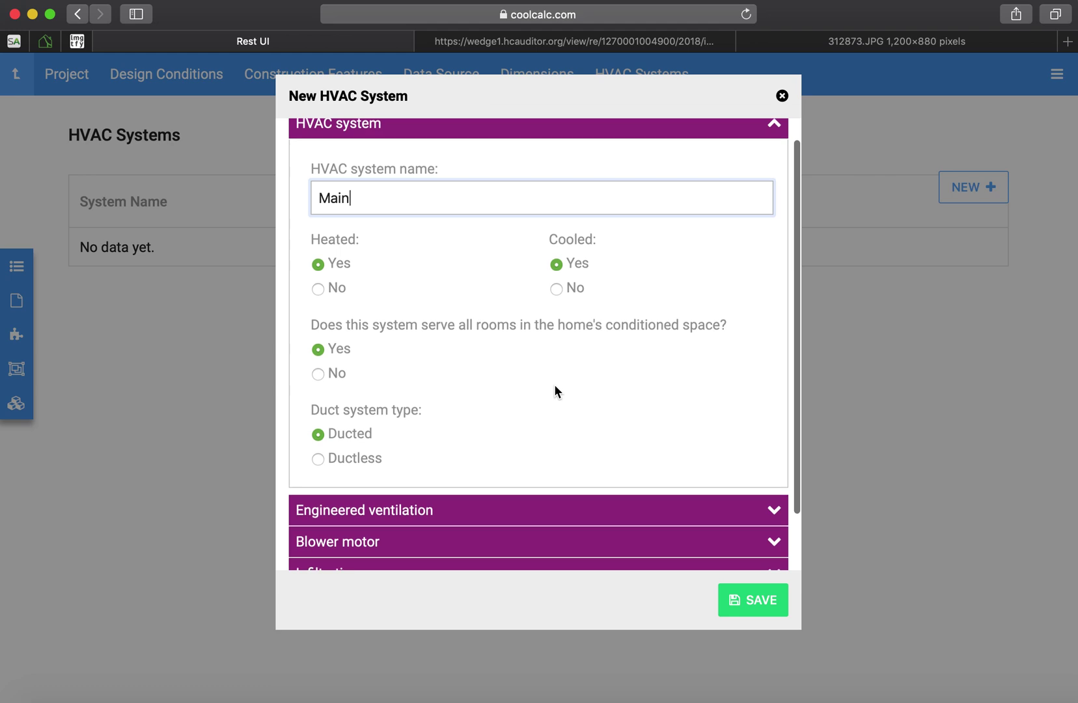
scroll(554, 391, "down", 1)
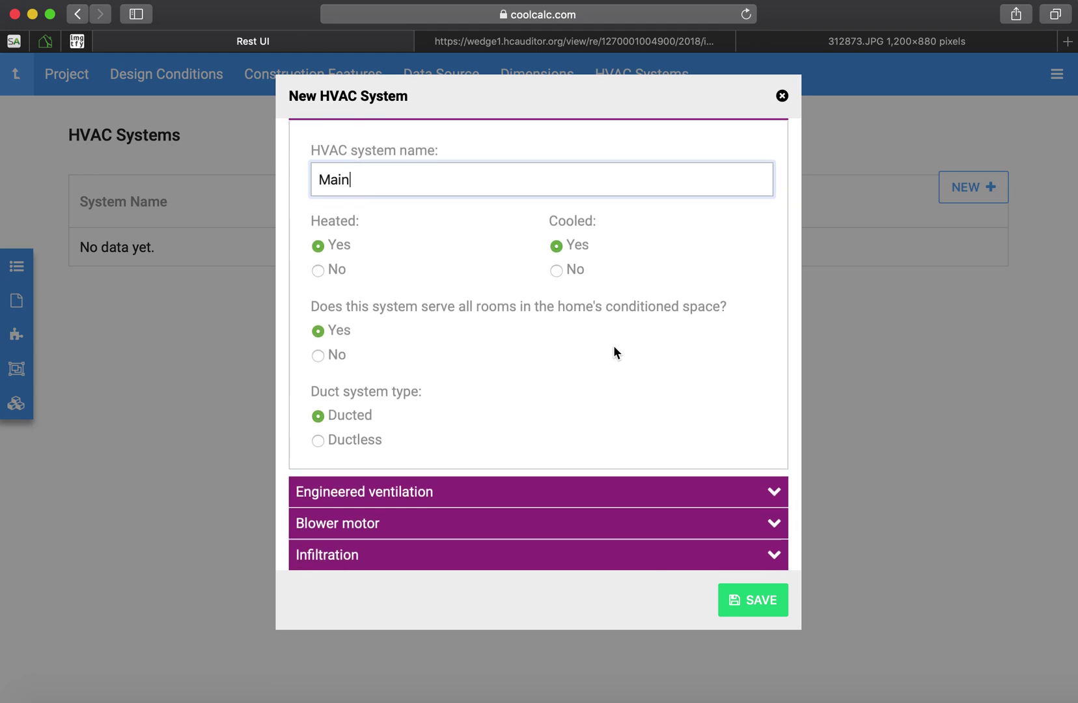
scroll(614, 351, "down", 3)
left_click(583, 443)
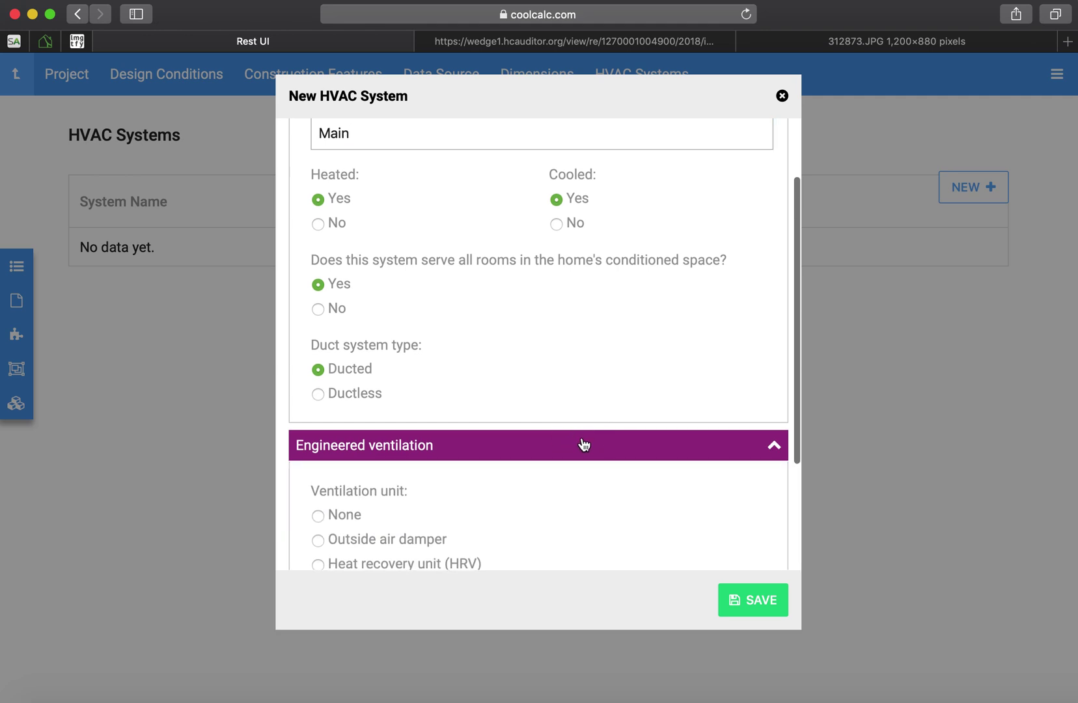
scroll(584, 445, "down", 5)
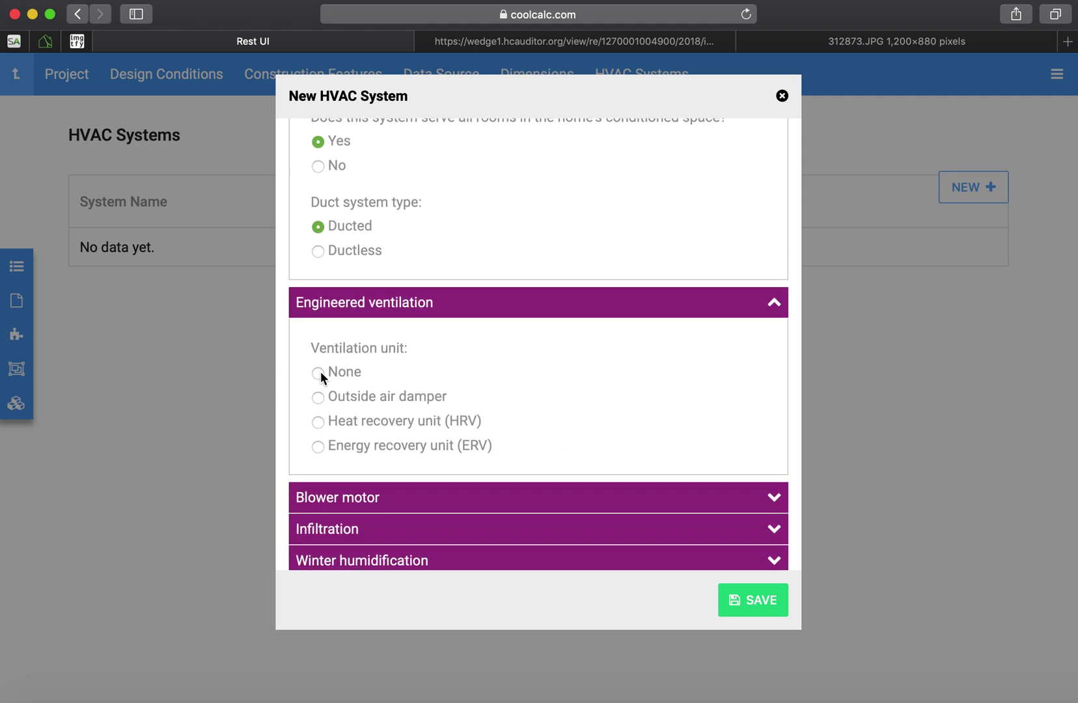
left_click(633, 306)
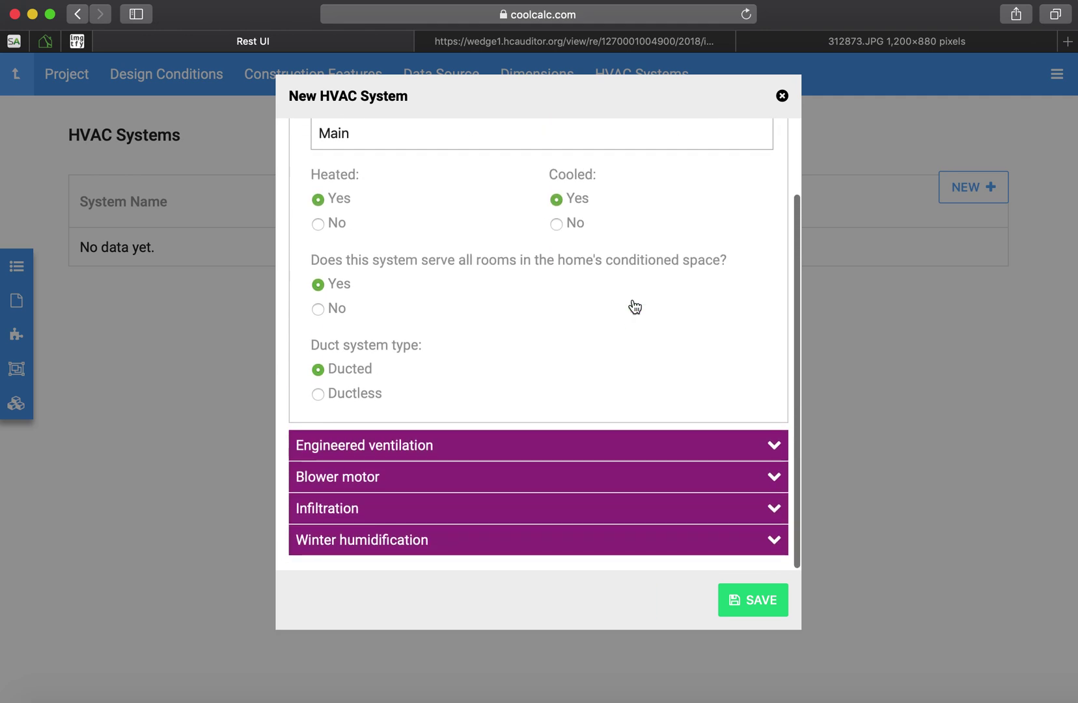
left_click(621, 478)
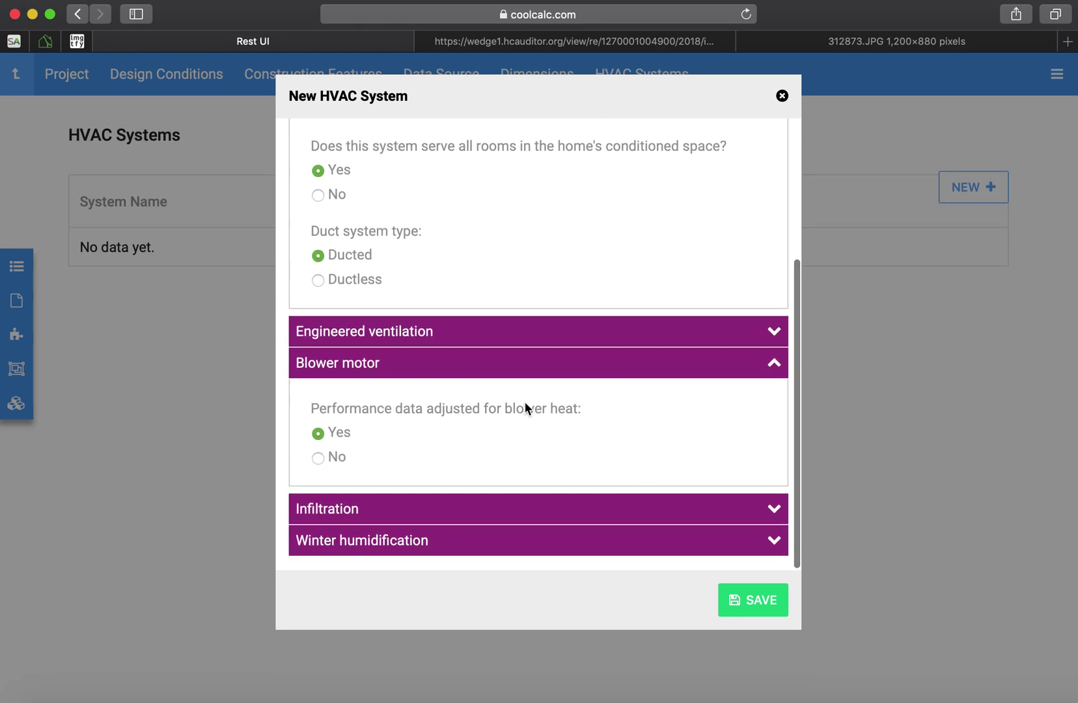
left_click(569, 373)
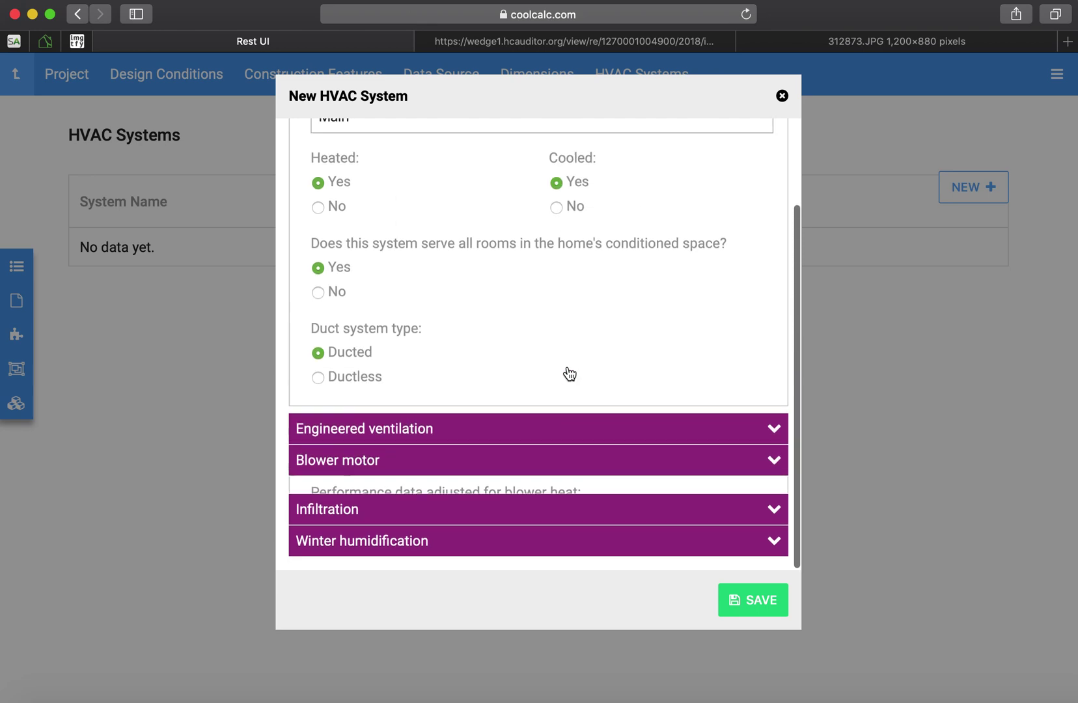
Step: Set the infiltration leakage category to Loose and save the Main system
left_click(519, 510)
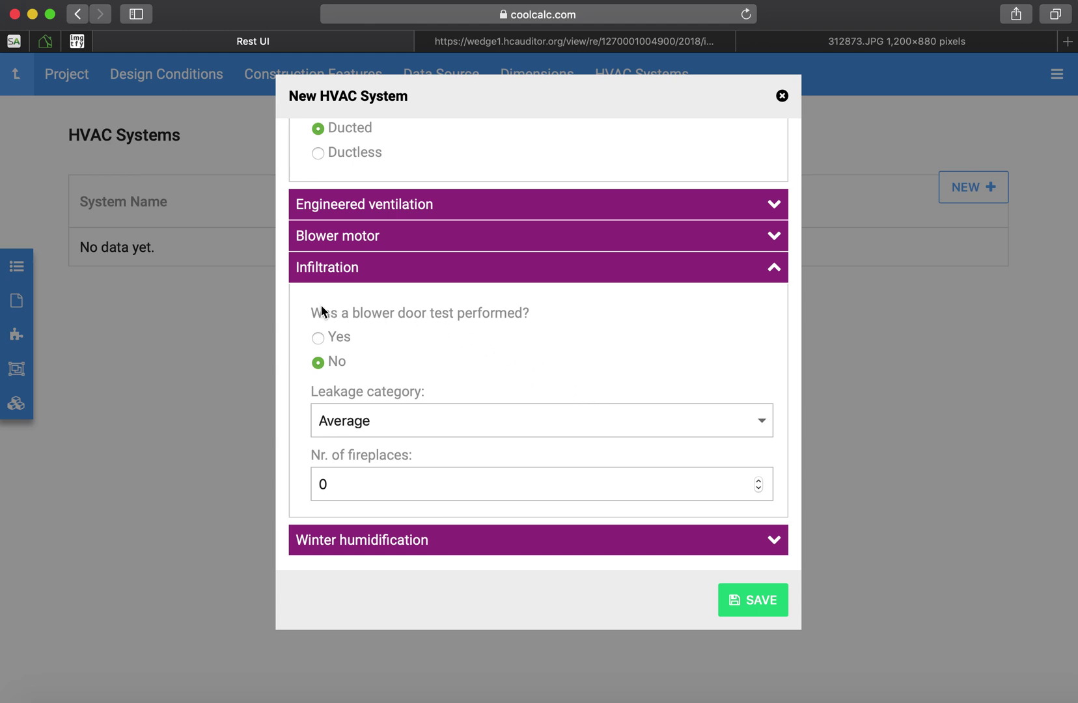
left_click(754, 413)
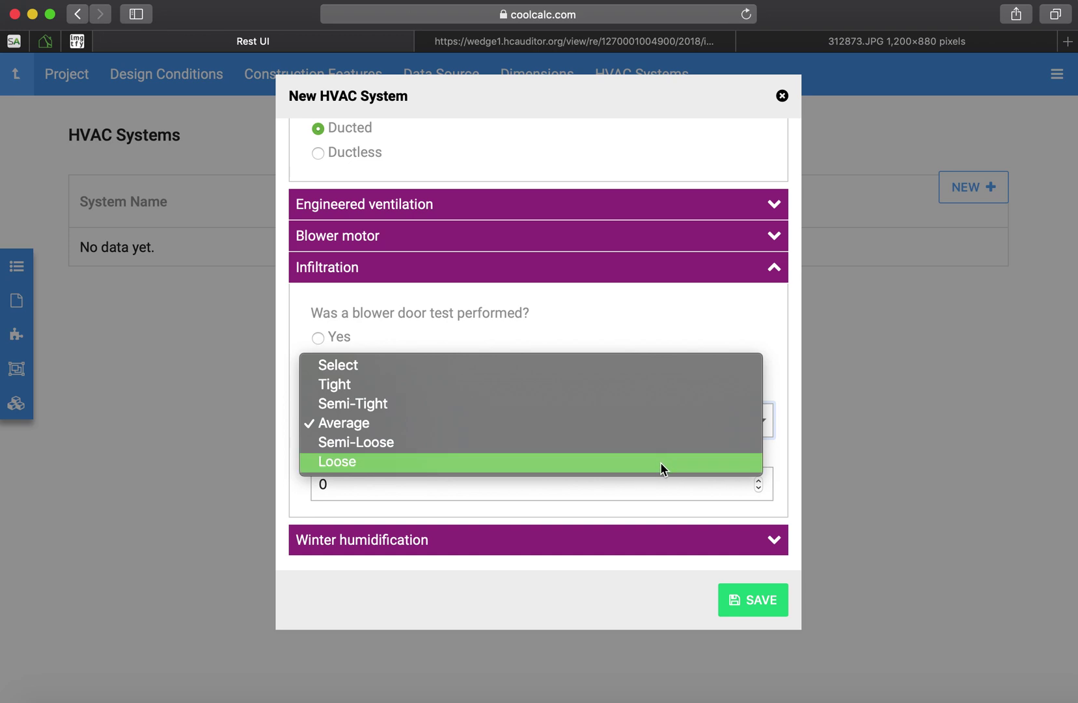
left_click(660, 462)
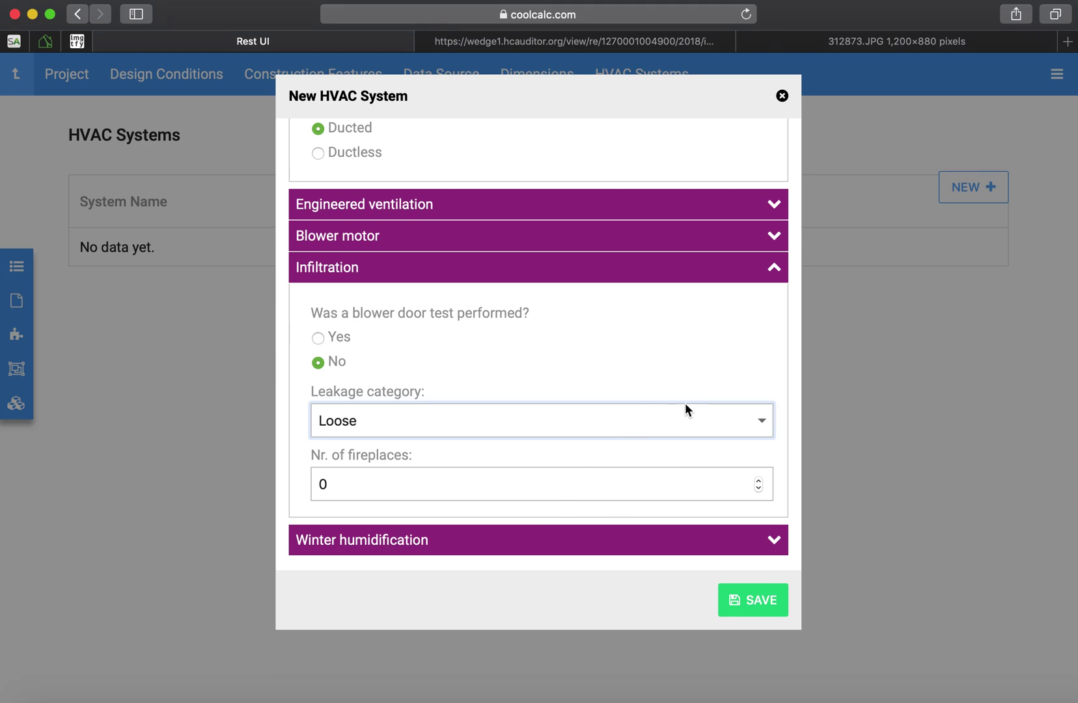
left_click(773, 277)
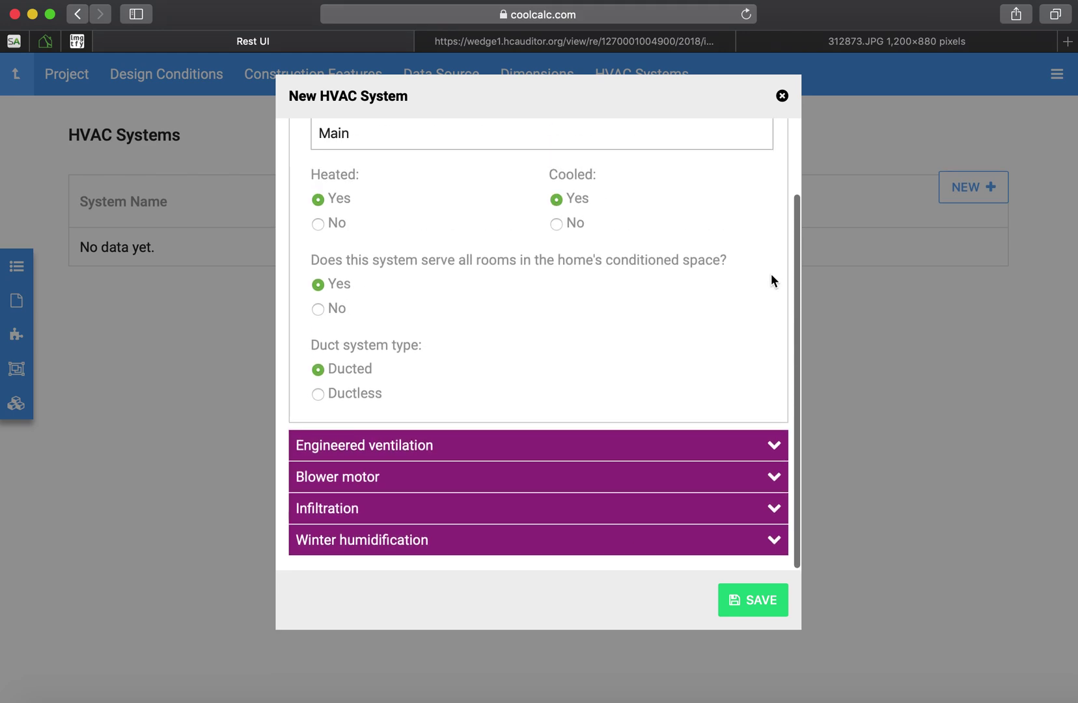
left_click(739, 539)
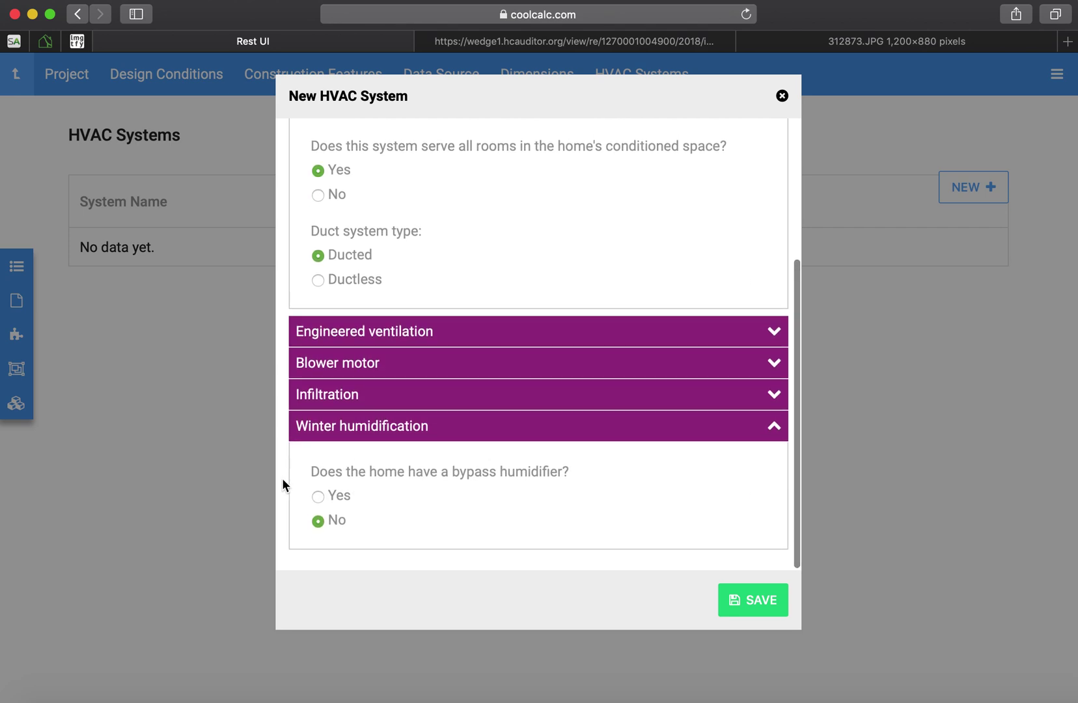
left_click(769, 599)
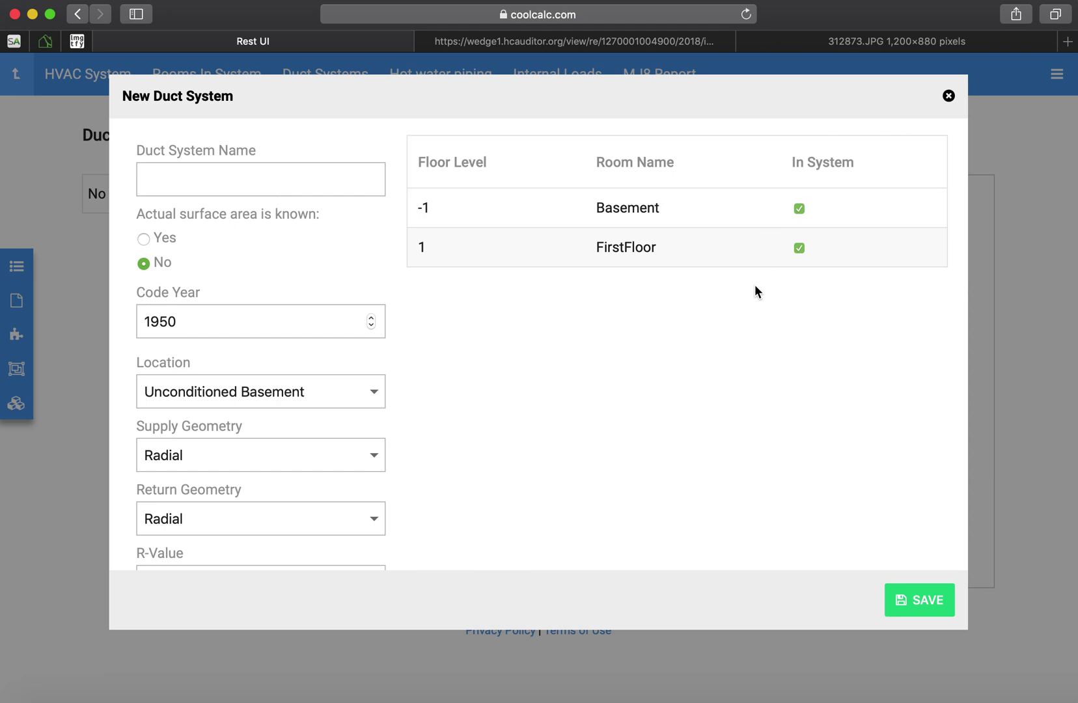
Step: Set the duct location to Attic and the supply geometry to Trunk and Branch
scroll(428, 352, "down", 3)
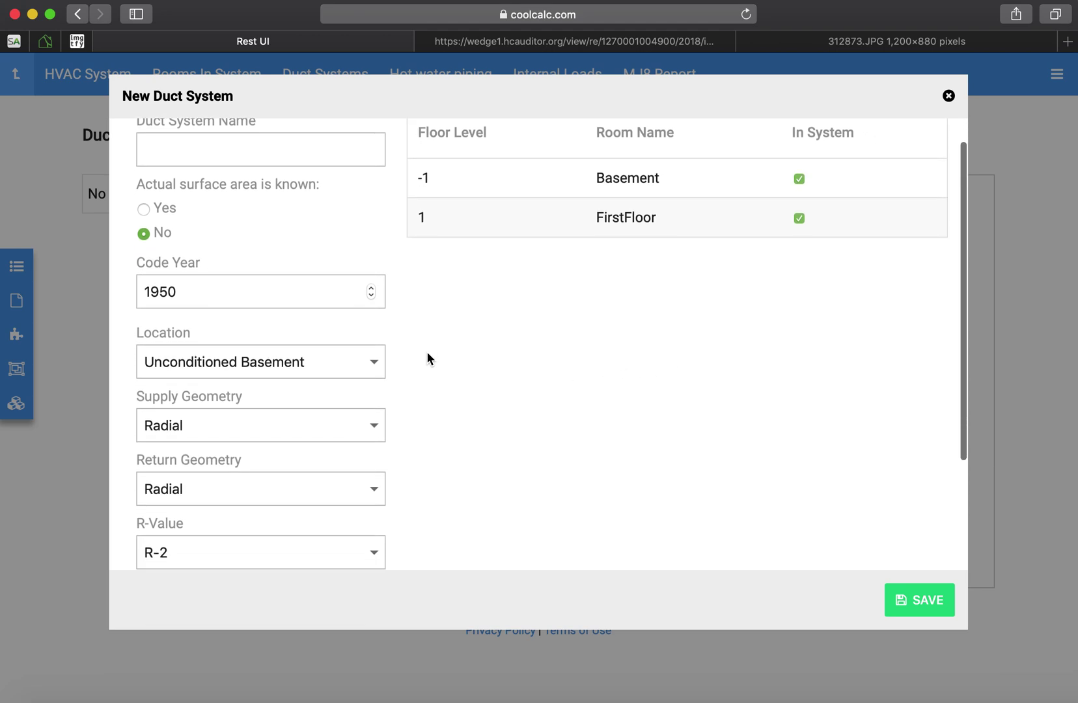
scroll(427, 353, "up", 5)
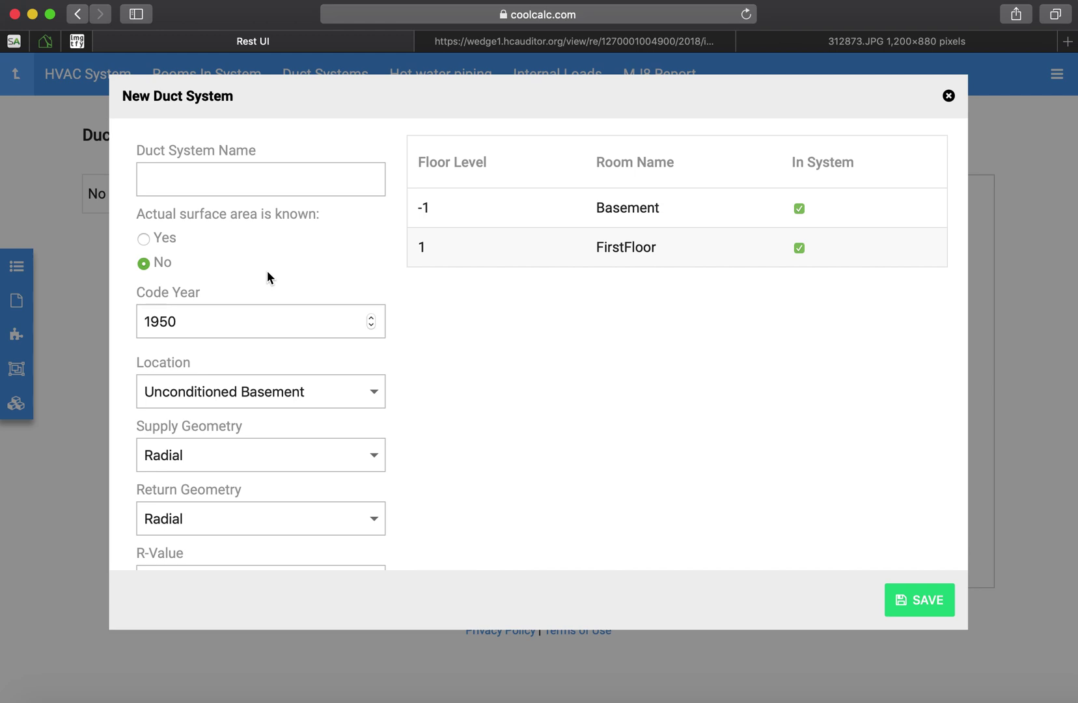
scroll(267, 272, "down", 1)
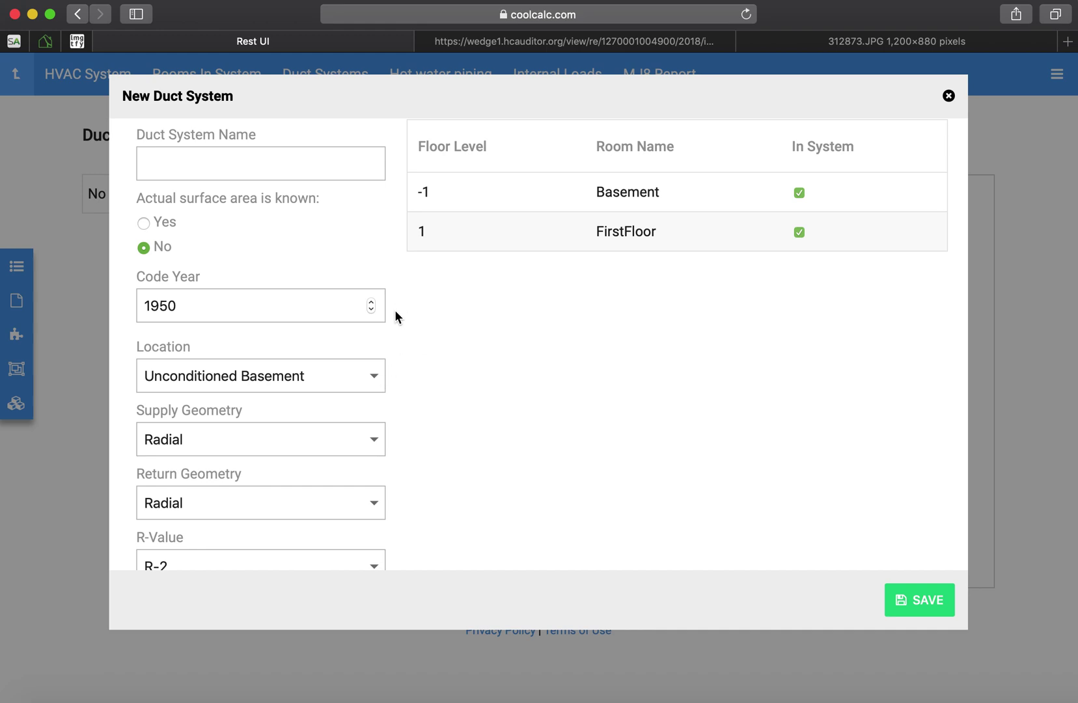
left_click(375, 377)
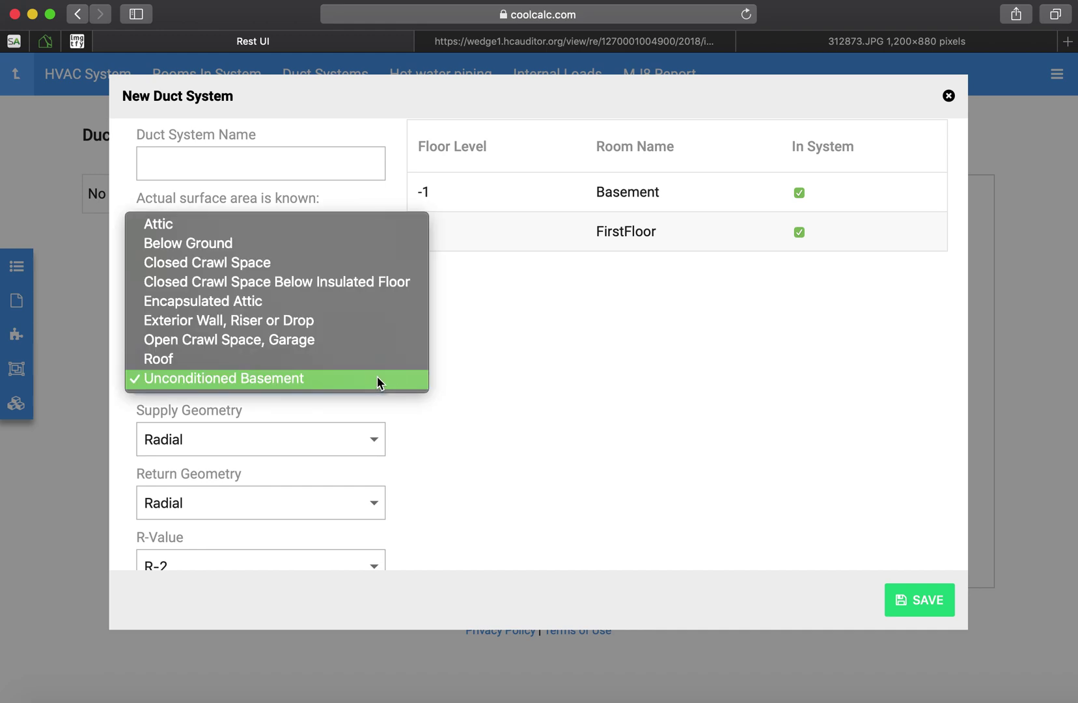
left_click(358, 232)
scroll(393, 398, "down", 2)
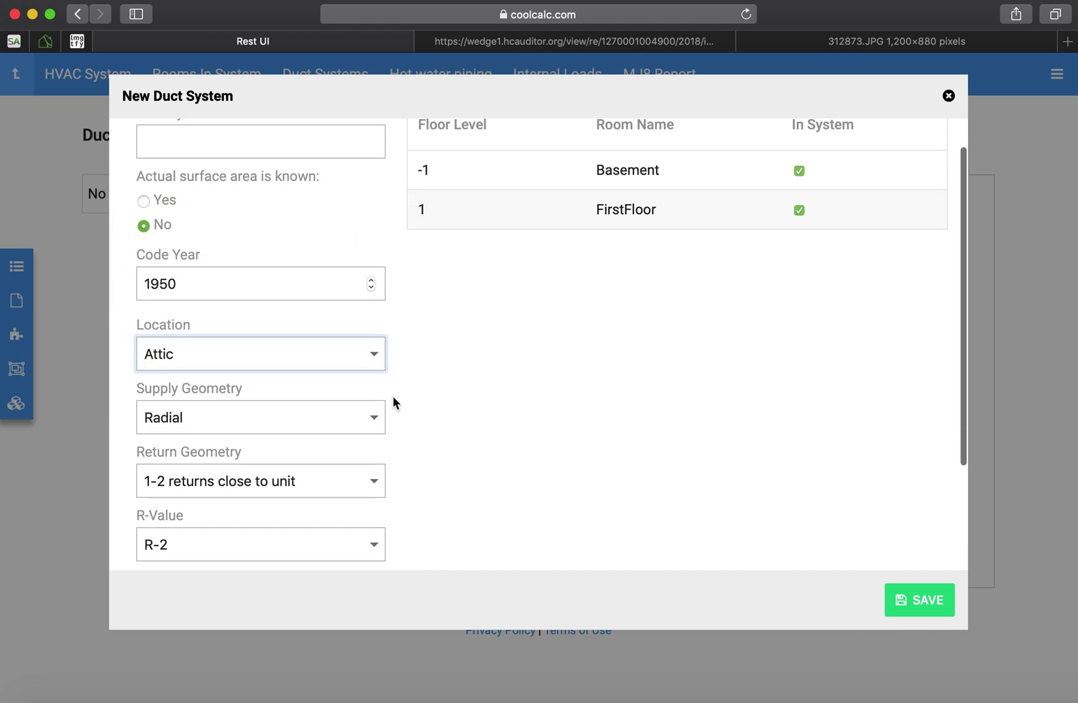
left_click(373, 394)
left_click(358, 419)
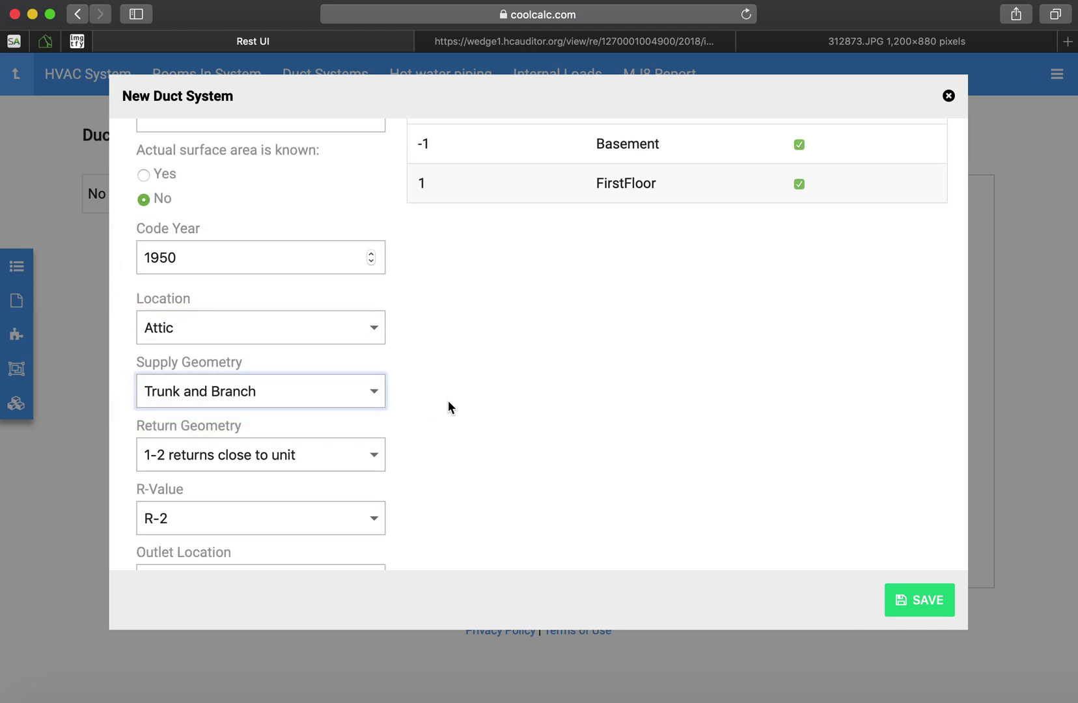
Step: Set the return geometry to Trunk and Branch and duct insulation to R-8
scroll(456, 399, "down", 3)
scroll(455, 399, "down", 1)
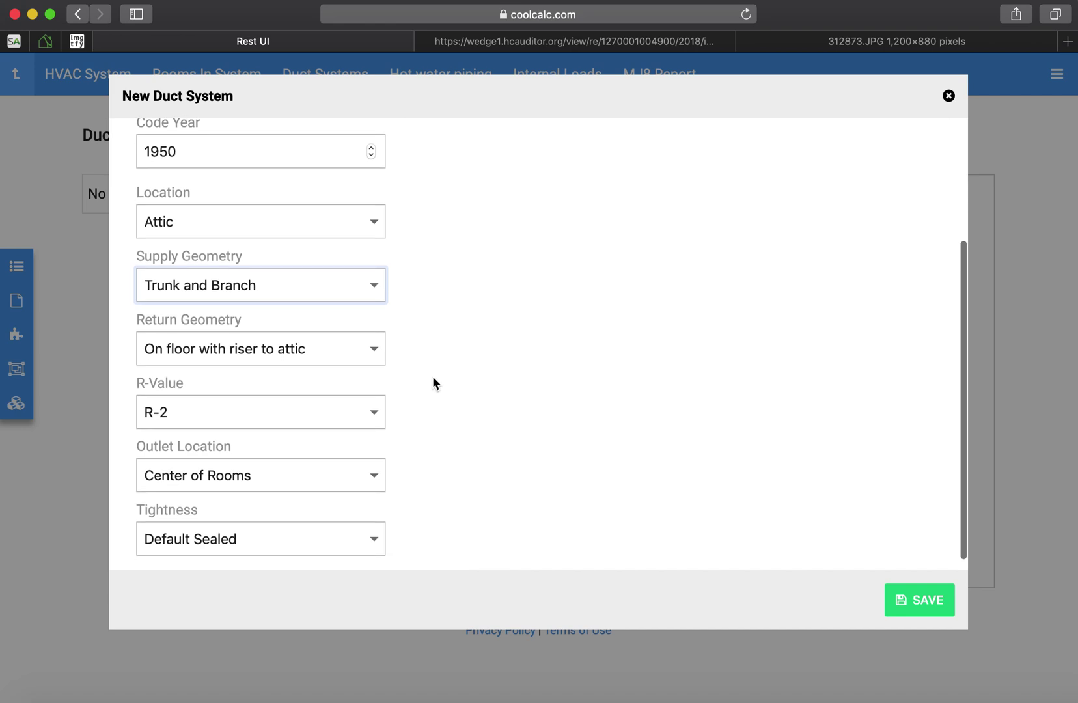
left_click(373, 350)
left_click(364, 368)
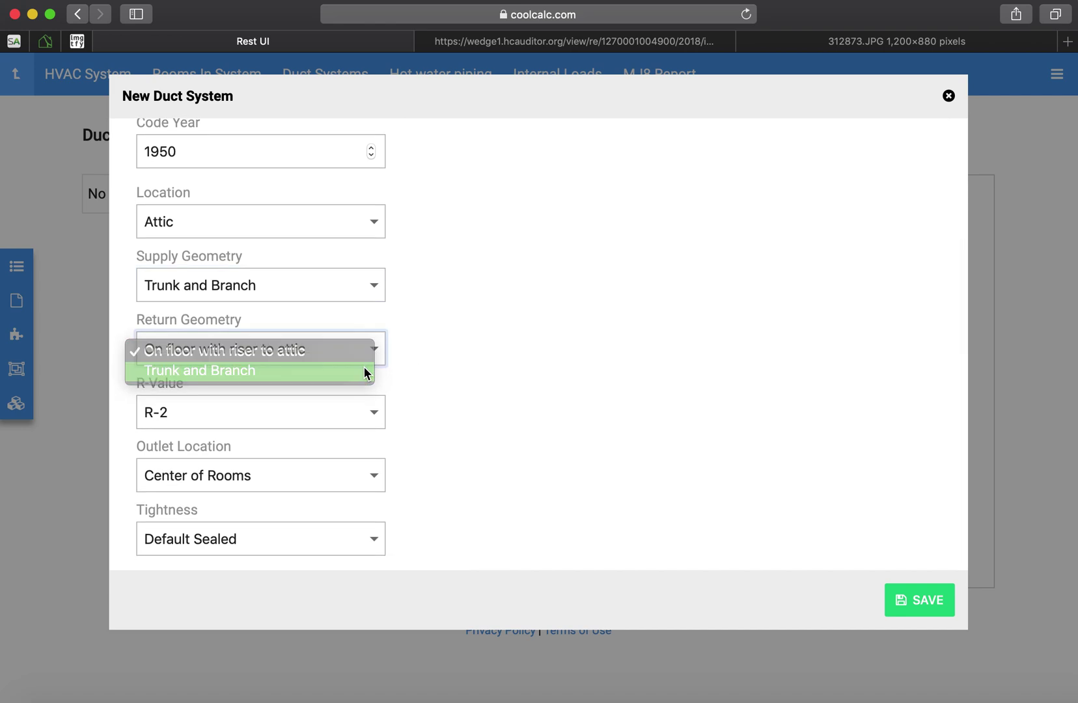
scroll(466, 358, "down", 1)
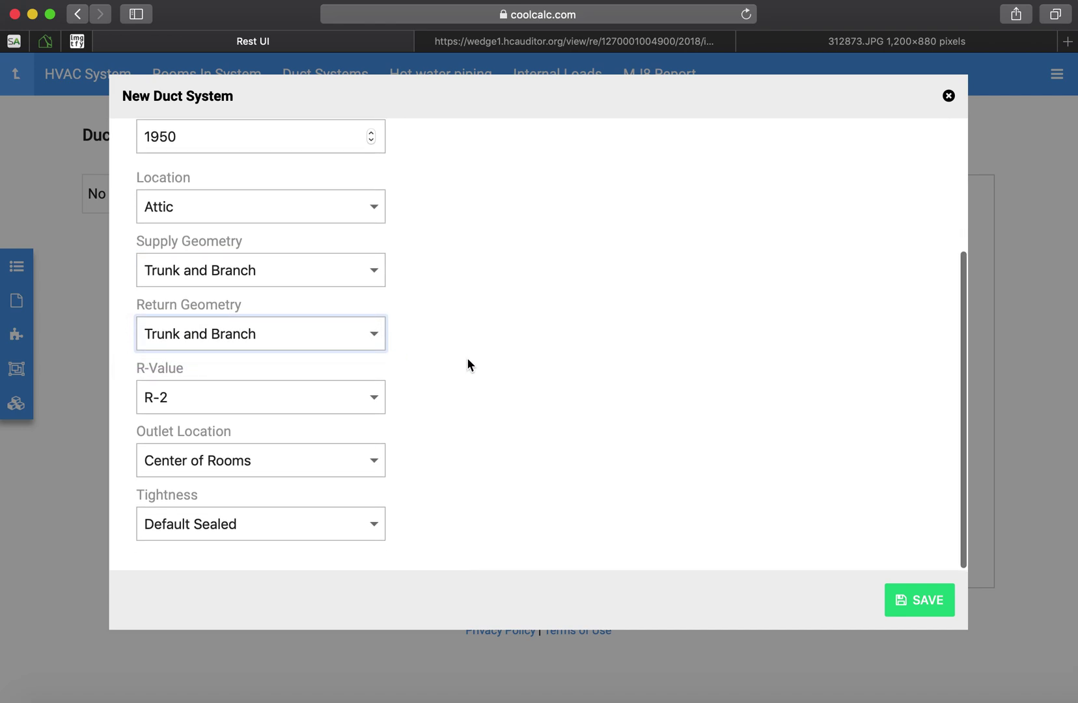
left_click(377, 399)
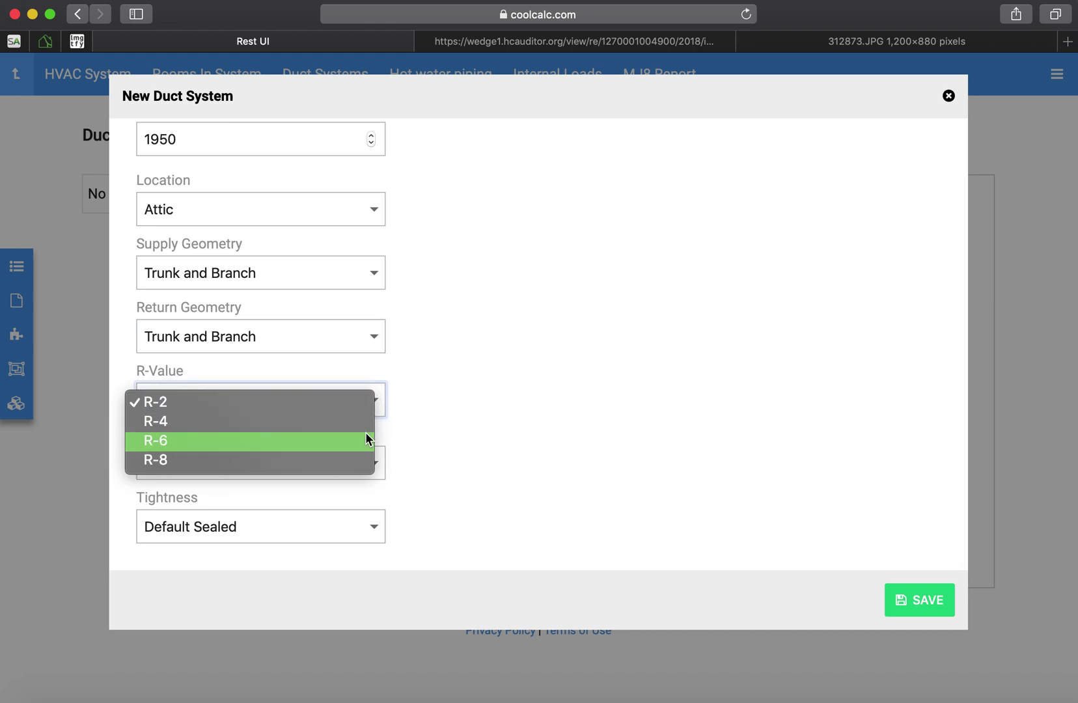
left_click(360, 458)
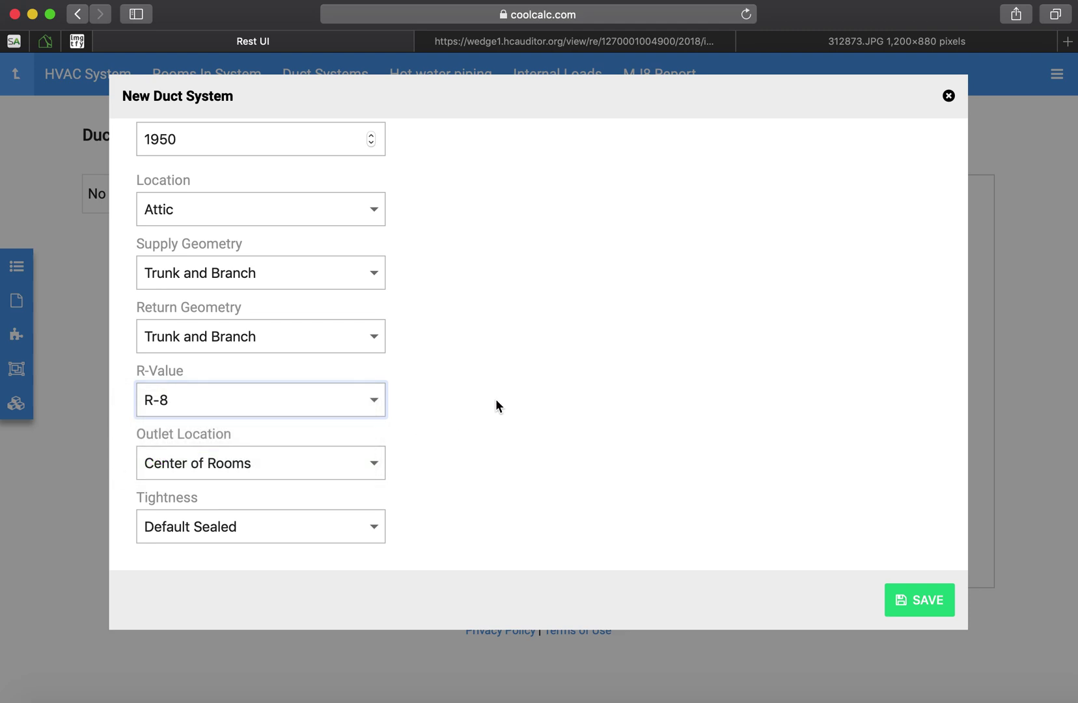
Step: Keep outlets at Center of Rooms, set tightness to Extremely Sealed, and attempt to save
left_click(375, 463)
left_click(374, 466)
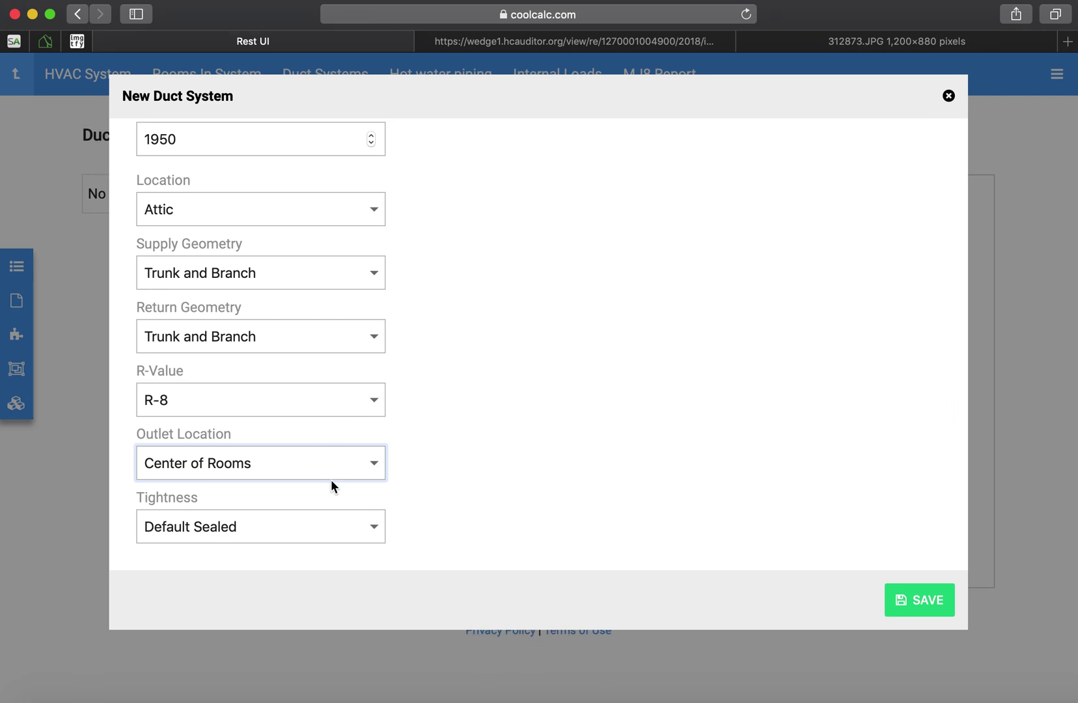
left_click(372, 524)
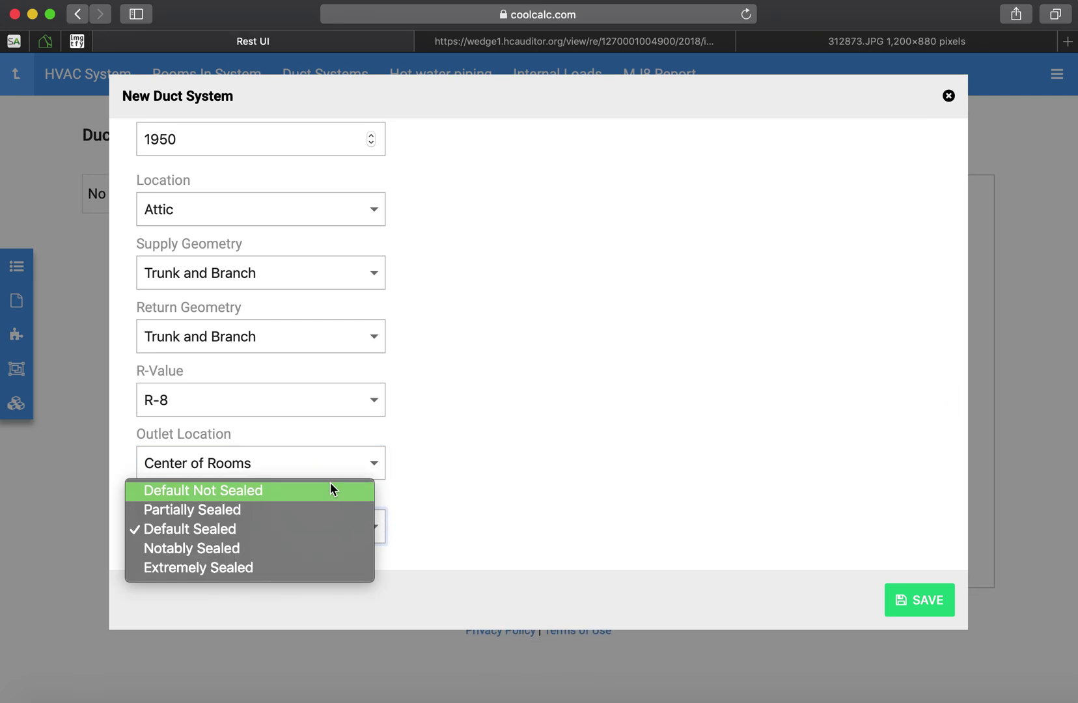
left_click(313, 565)
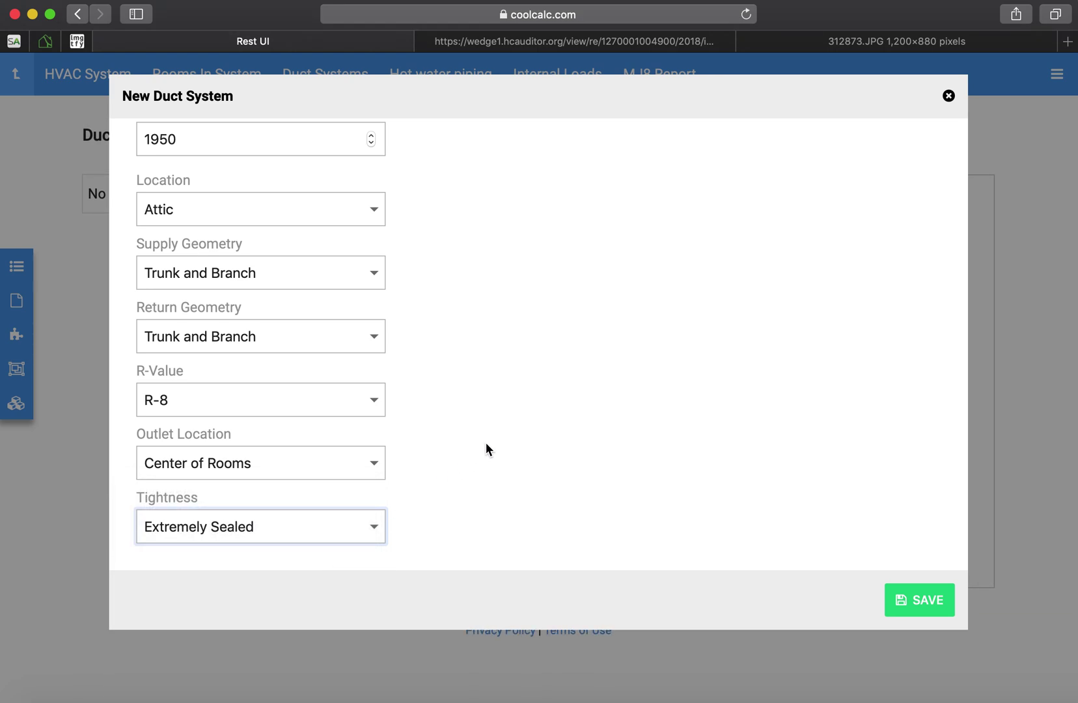
left_click(927, 601)
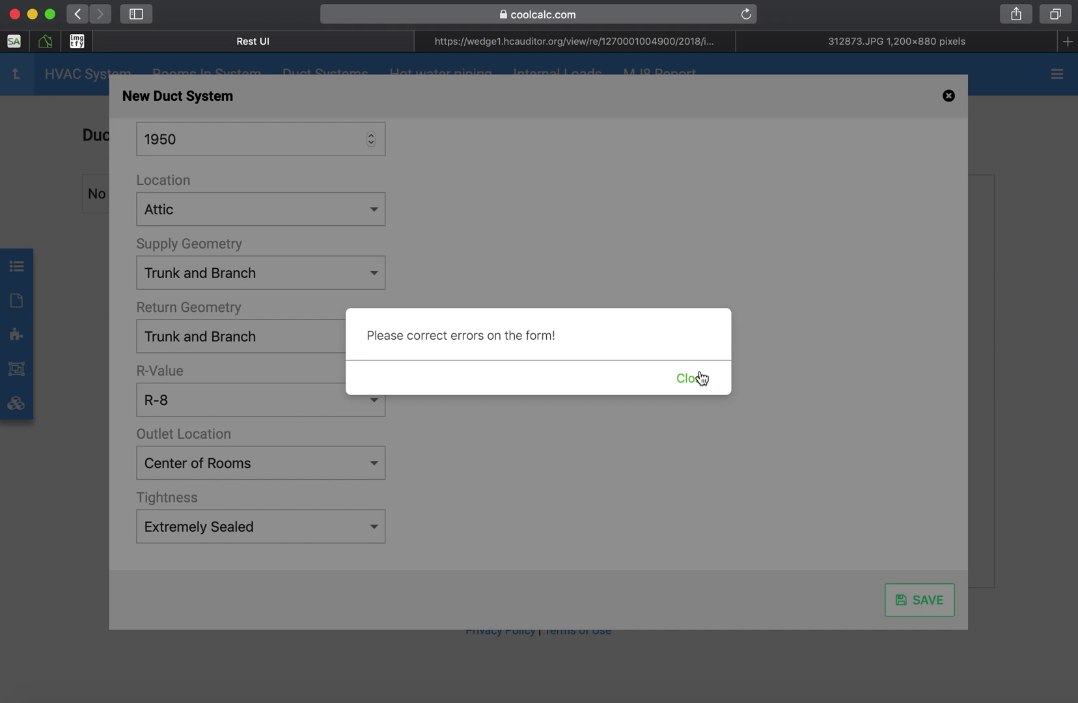
Step: Dismiss the form error, name the duct system 'Attic-Duct-System', and save it
left_click(695, 379)
scroll(622, 286, "up", 5)
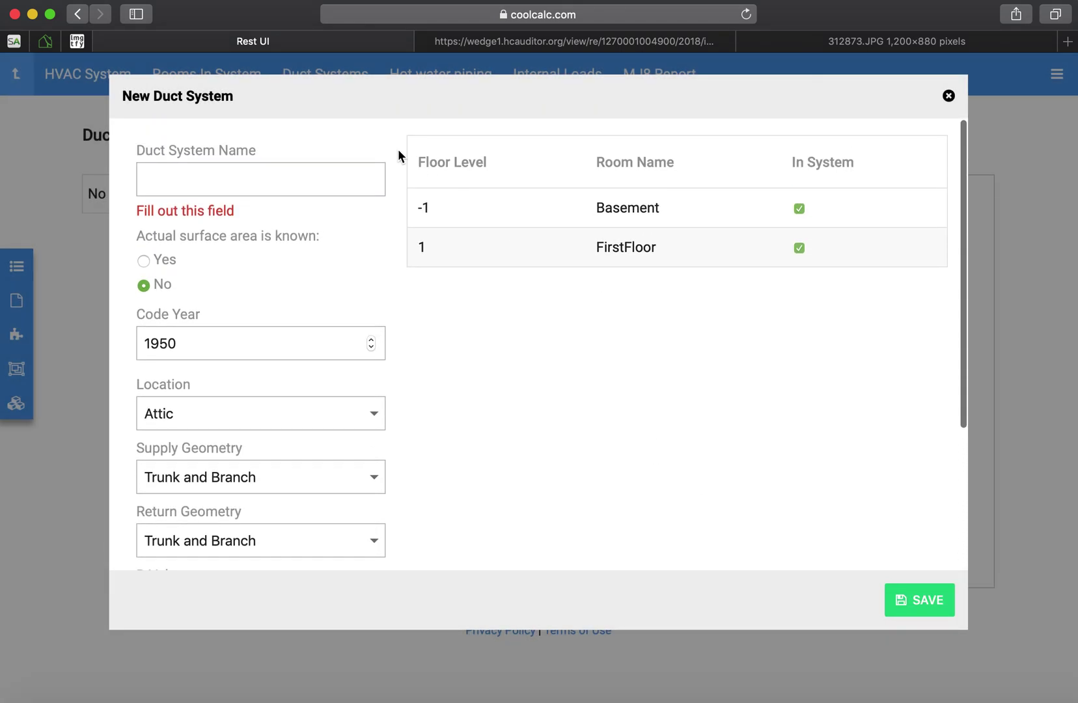
left_click(308, 170)
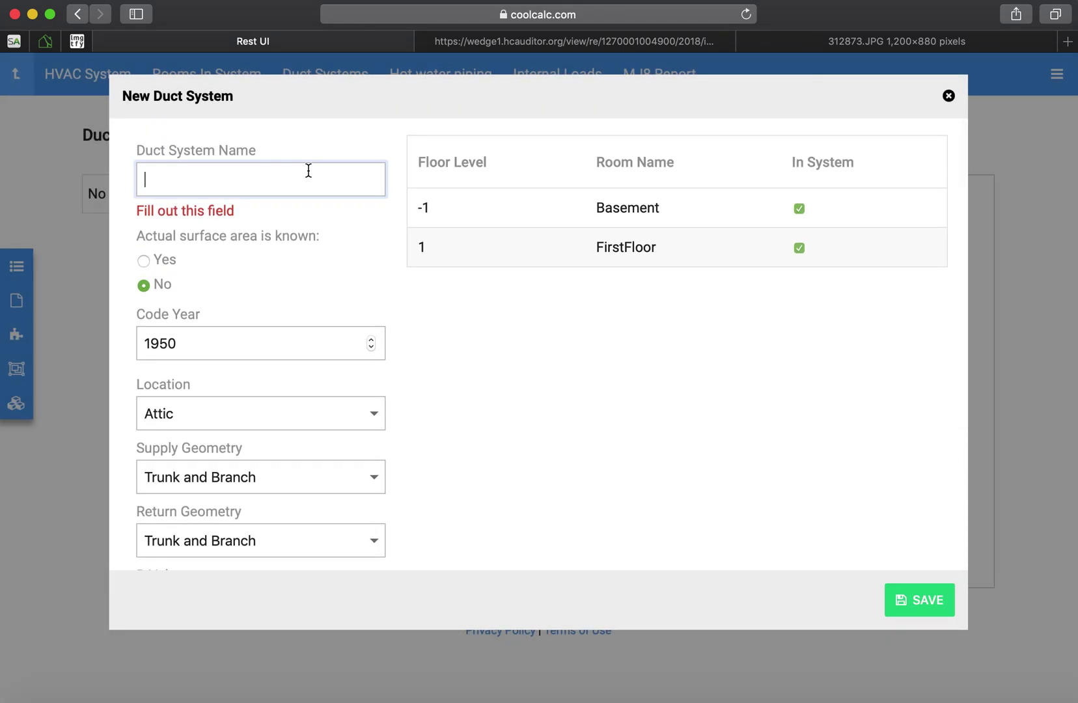
type("Attic-Duct-System")
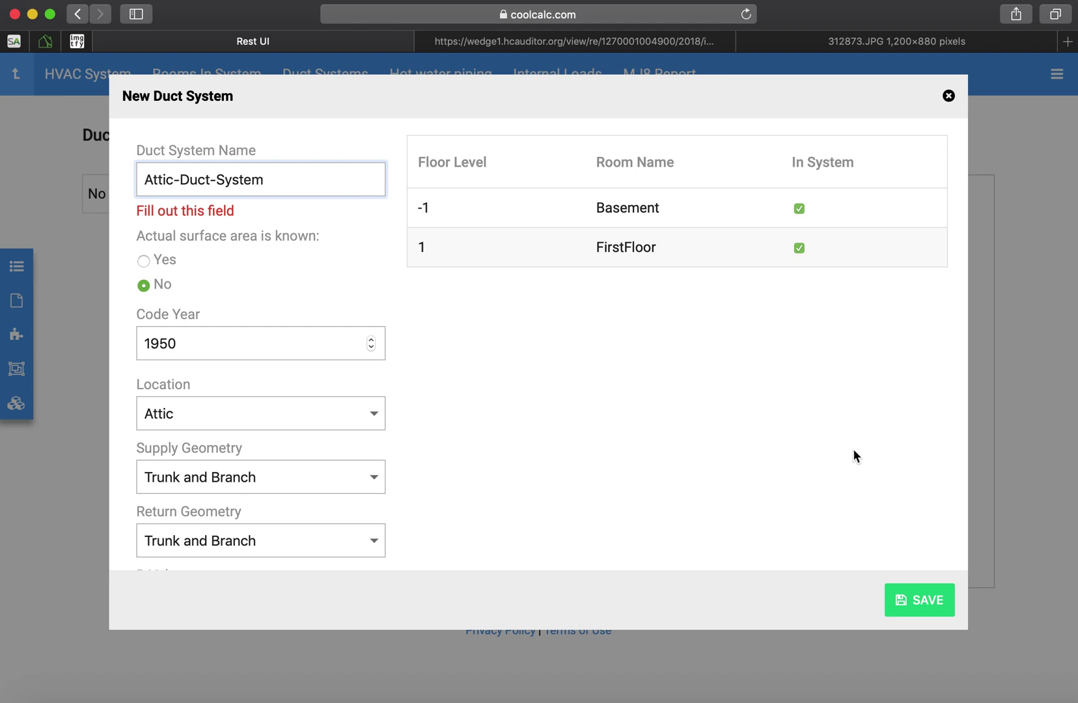
left_click(914, 600)
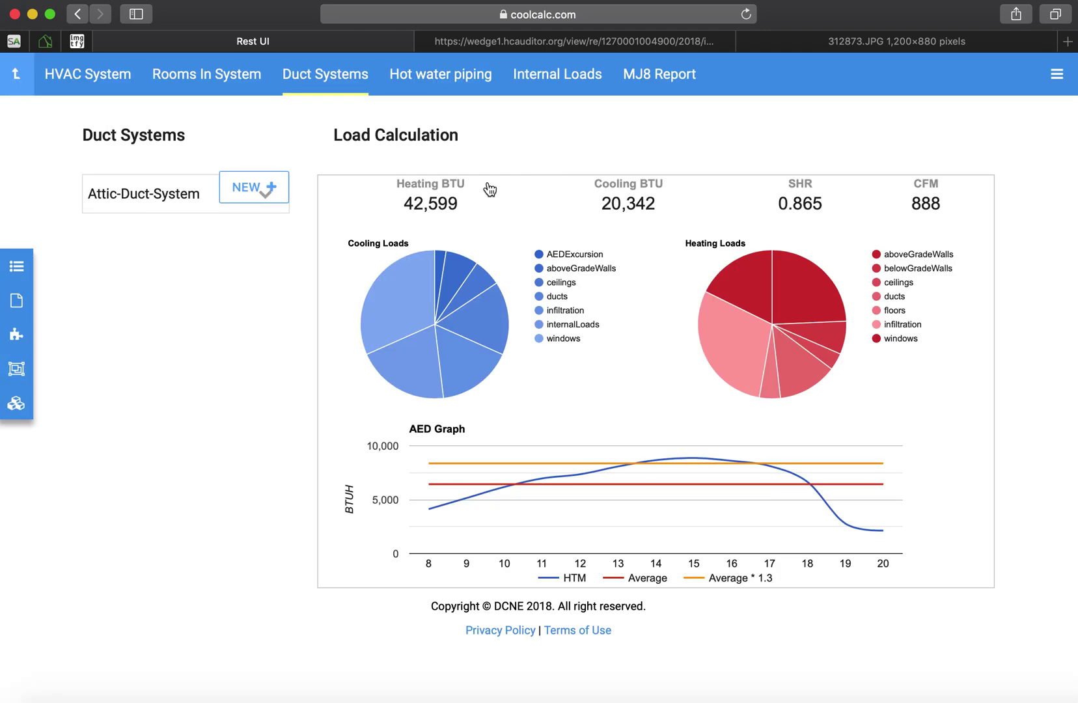
mouse_move(413, 273)
Step: Go from Main's HVAC System page back to the HVAC Systems list with its BTU totals
mouse_move(396, 339)
left_click(91, 74)
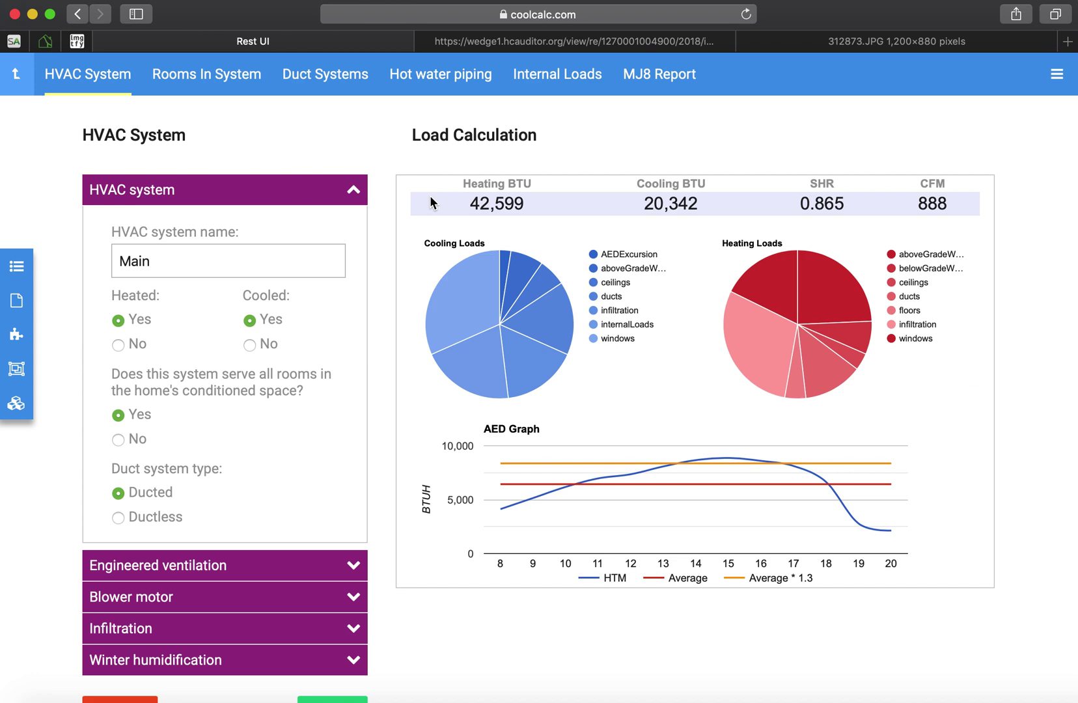
left_click(352, 193)
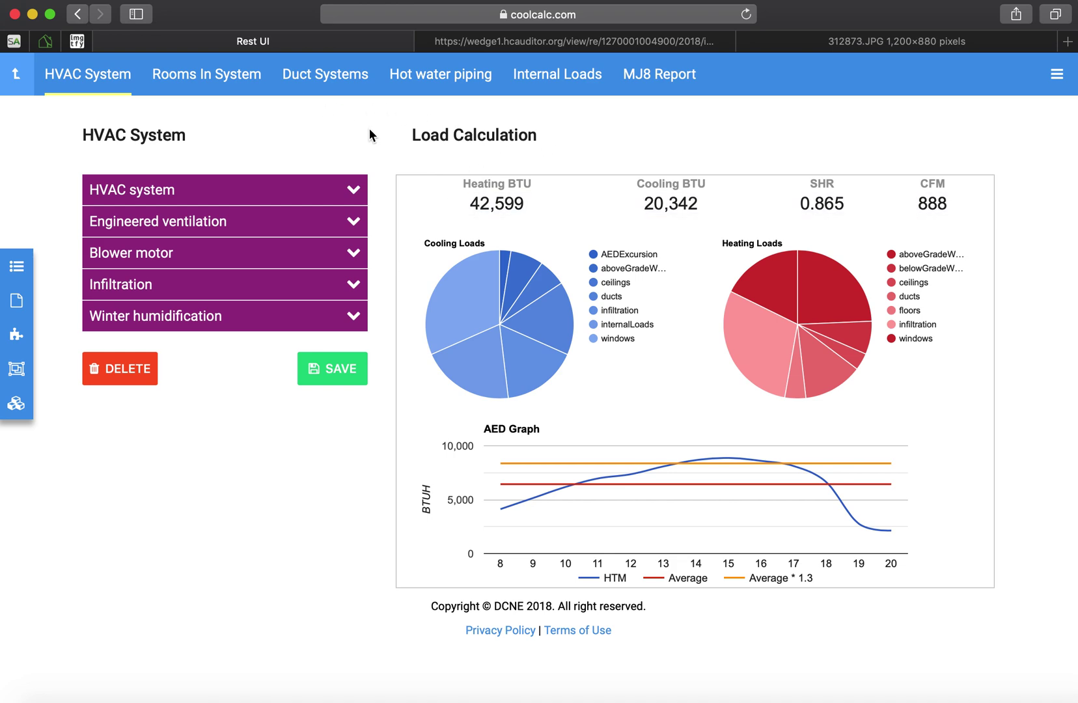
left_click(18, 77)
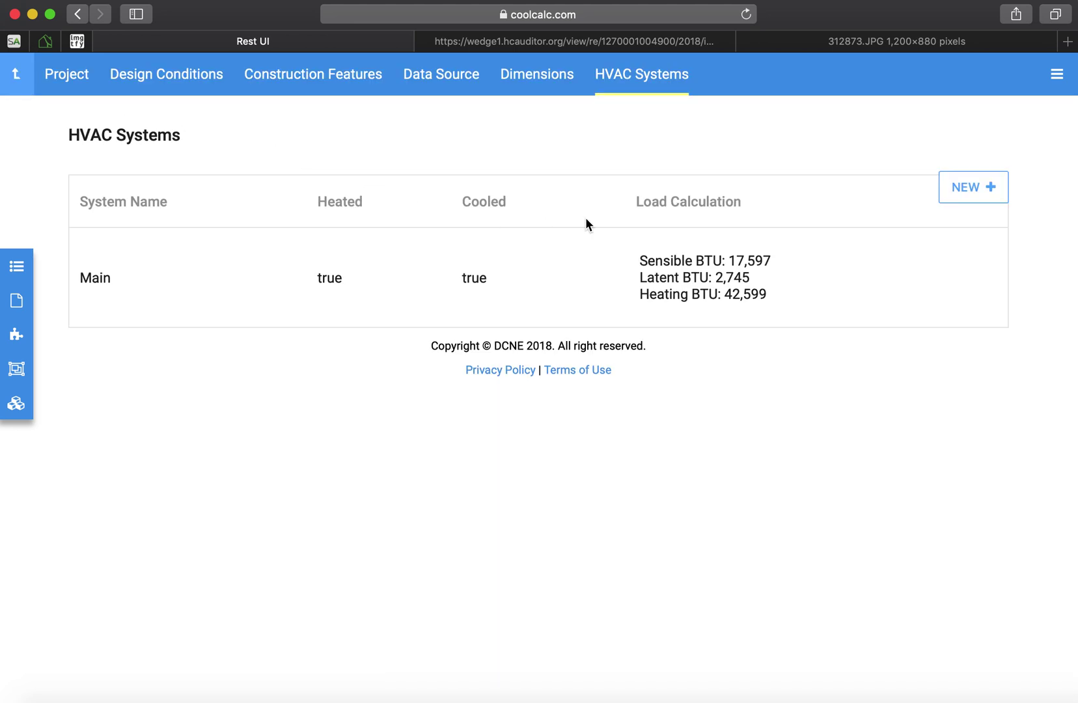
Step: Start a new HVAC system named 'Basement-System' with engineered ventilation set to None
left_click(994, 183)
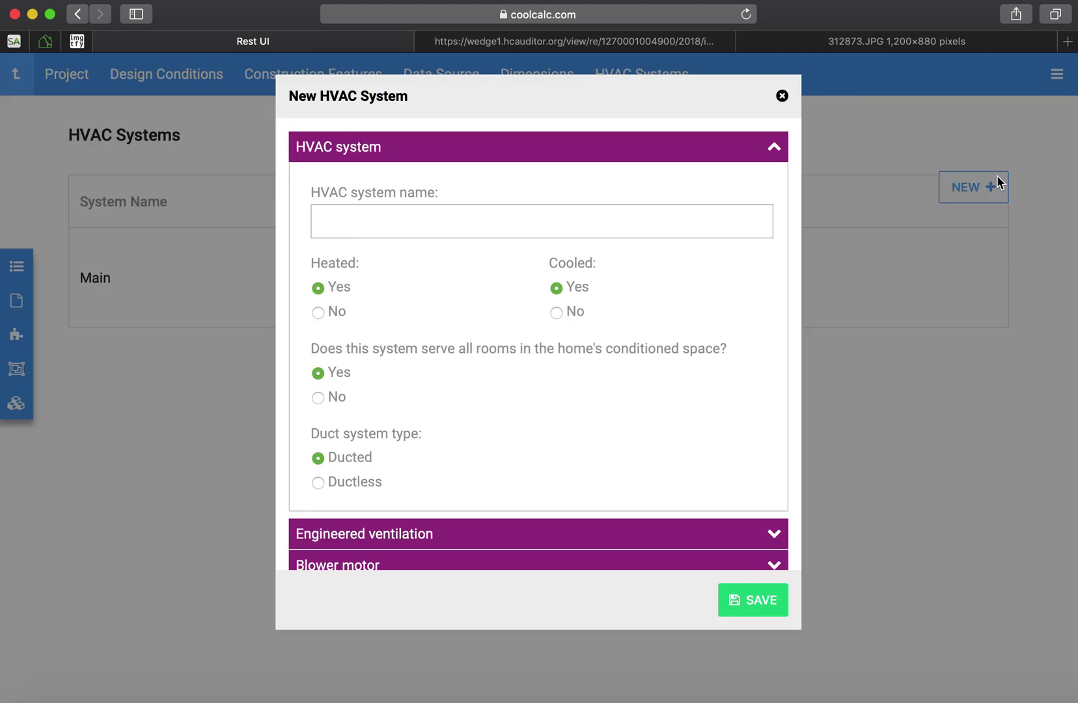
left_click(569, 224)
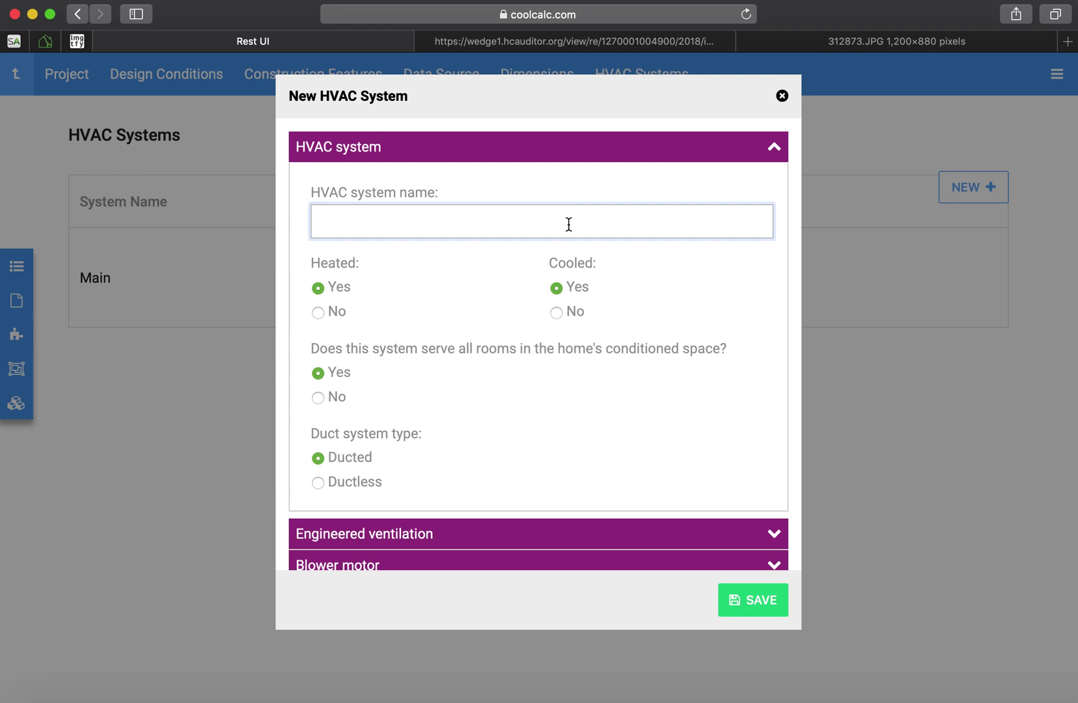
type("Basement-System")
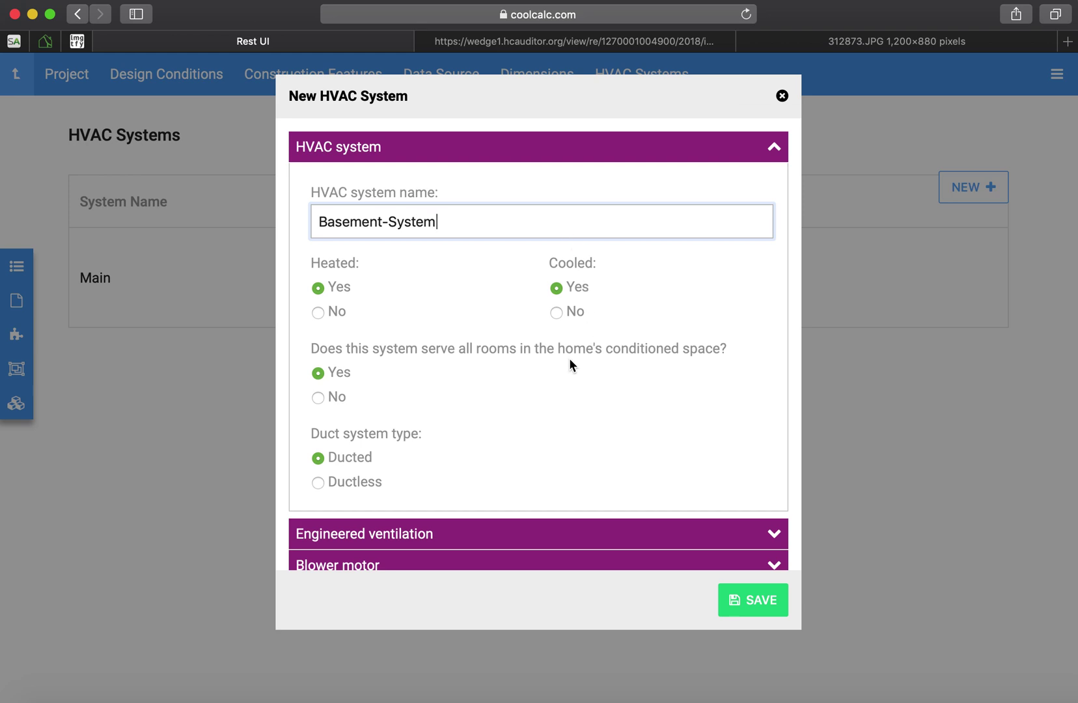
scroll(571, 362, "down", 3)
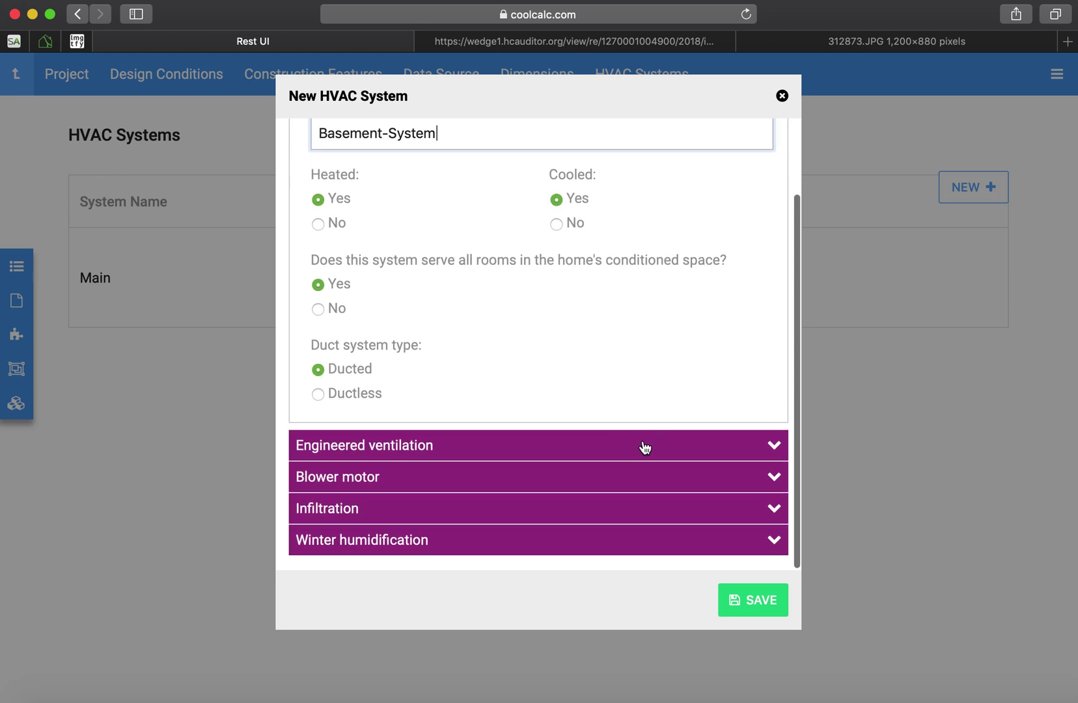
left_click(642, 446)
scroll(643, 447, "down", 3)
left_click(318, 418)
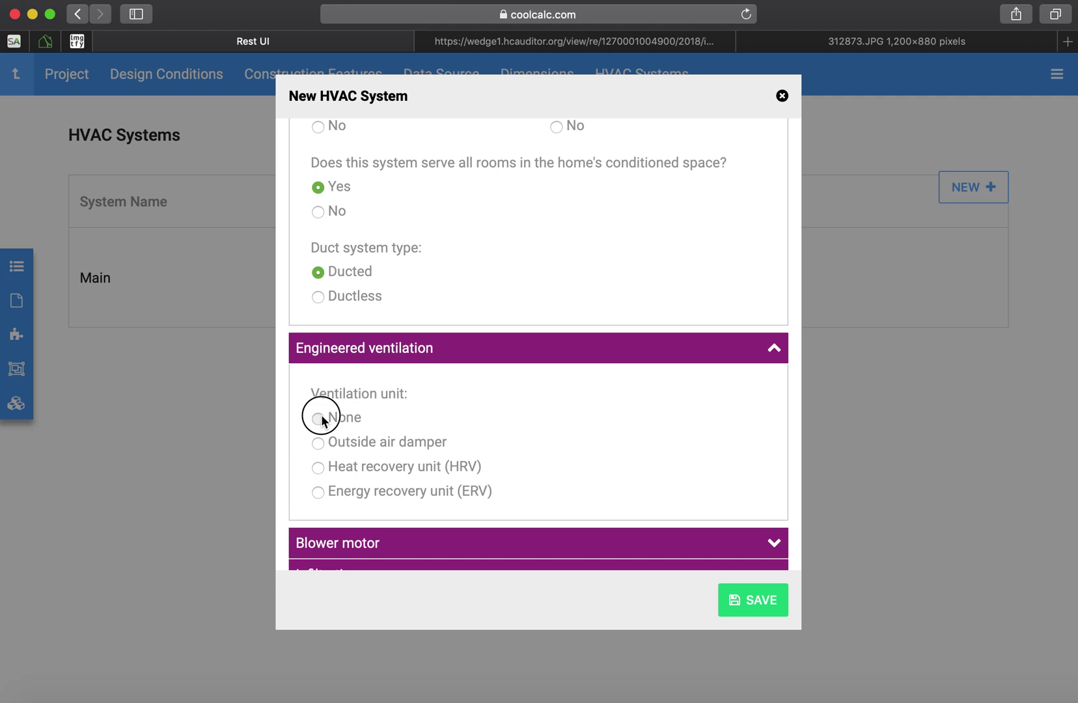
left_click(524, 360)
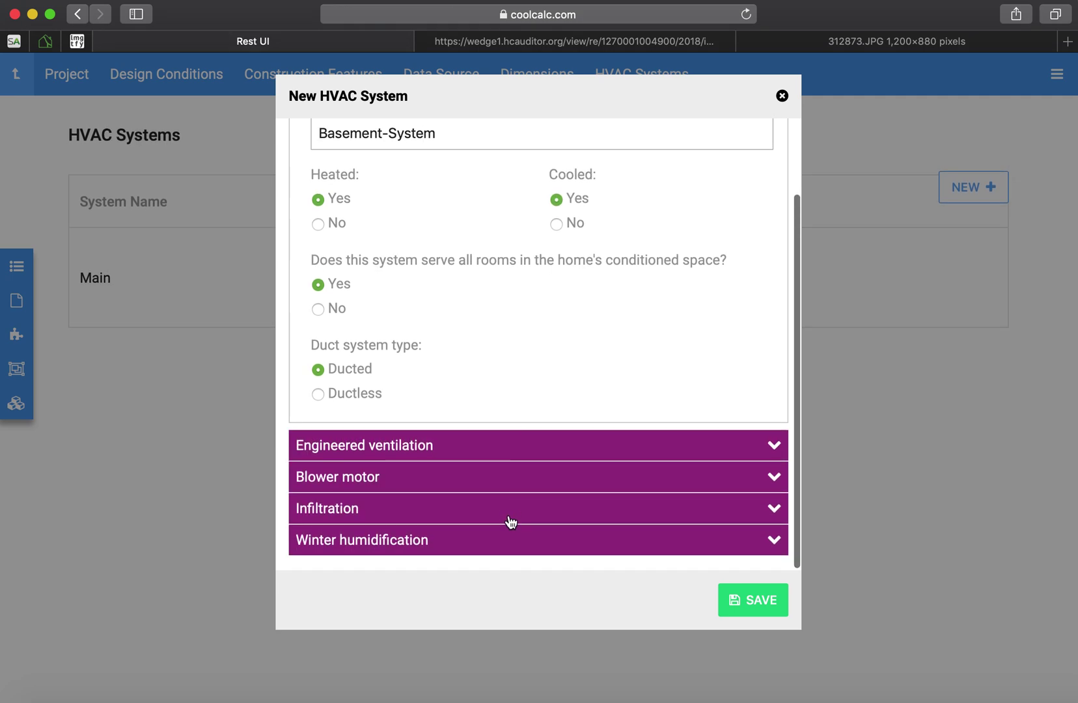
Step: Set its infiltration leakage category to Loose and save the system
left_click(507, 518)
scroll(508, 519, "down", 5)
left_click(543, 425)
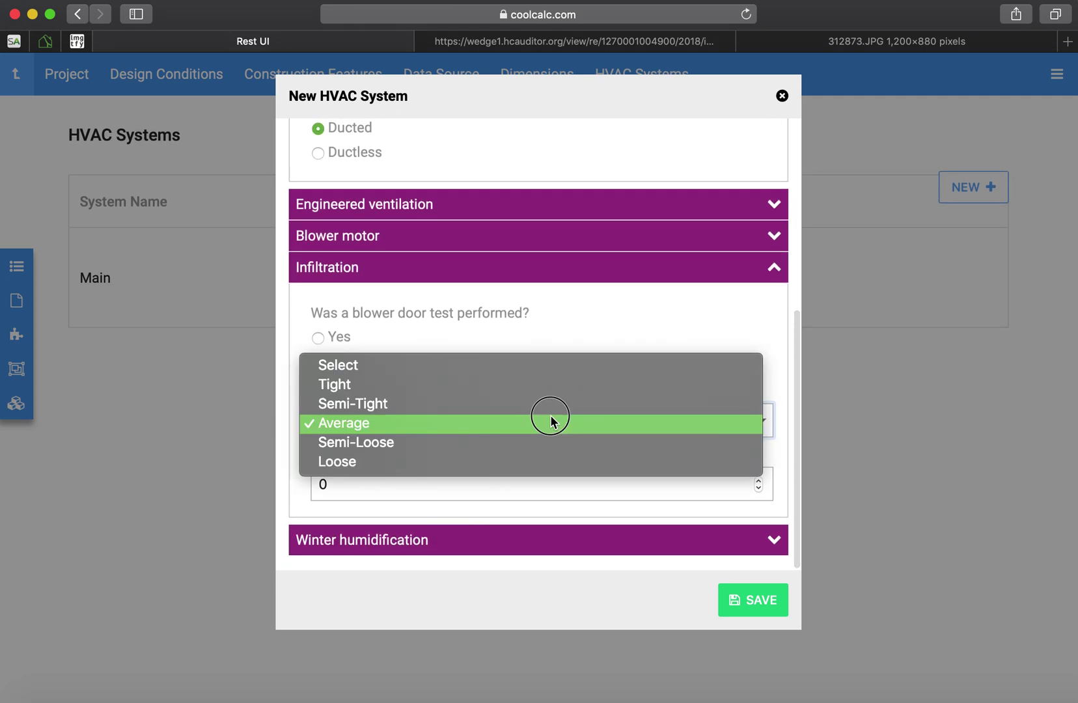
left_click(533, 465)
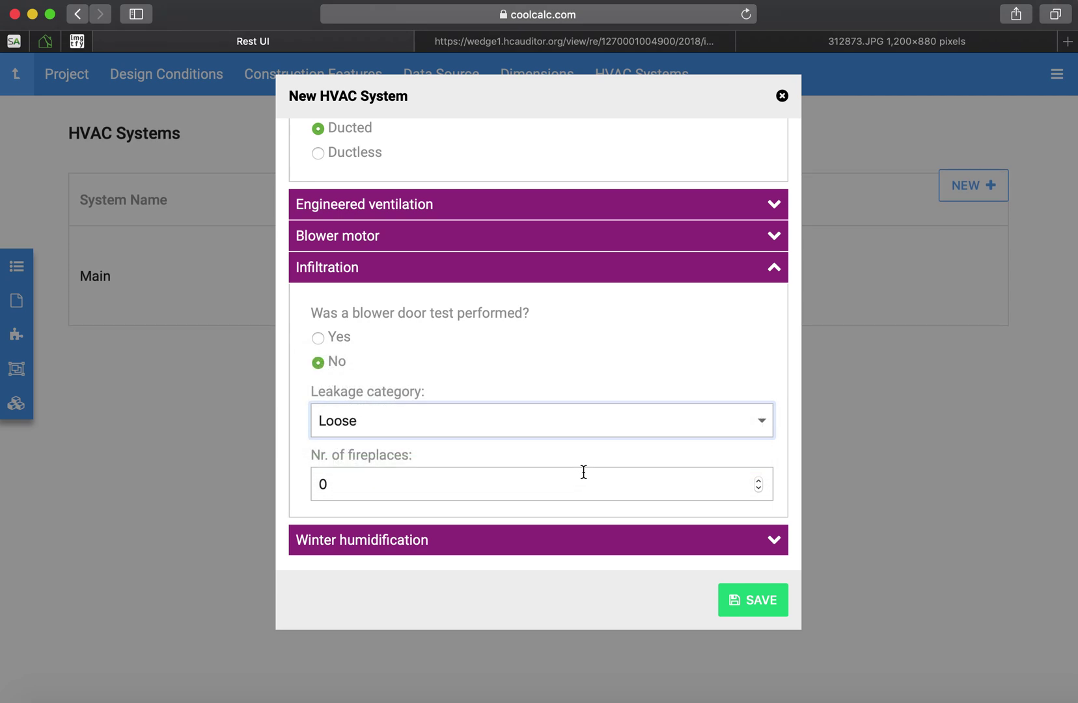
left_click(748, 599)
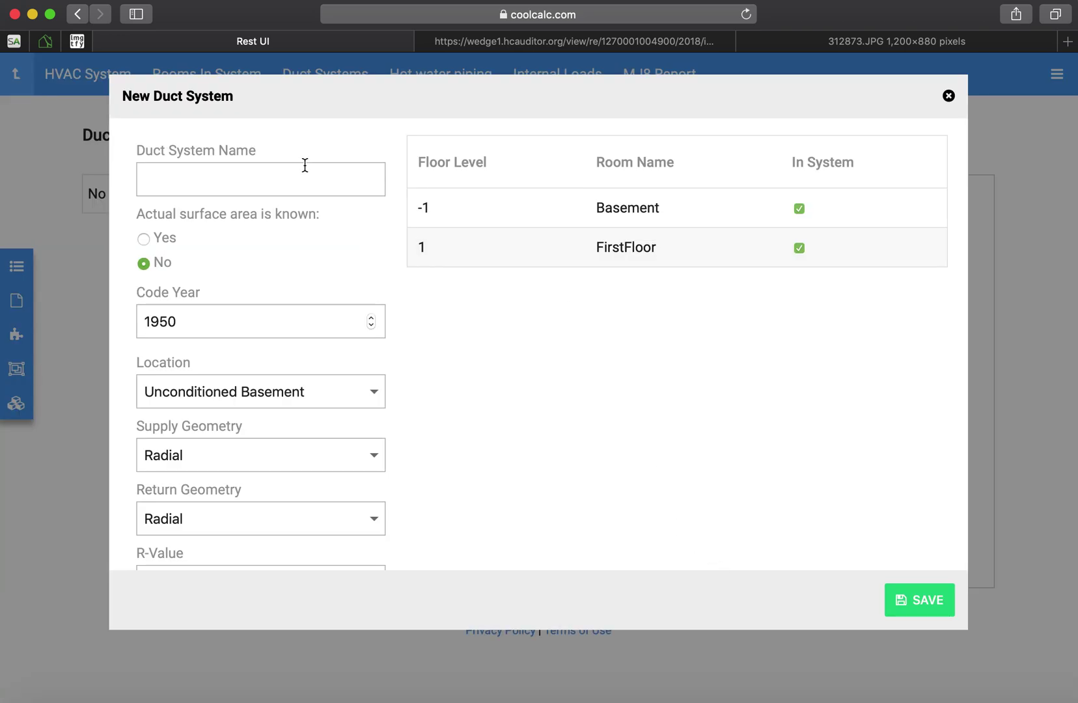
Step: Close the New Duct System form without saving any duct system
scroll(489, 455, "down", 2)
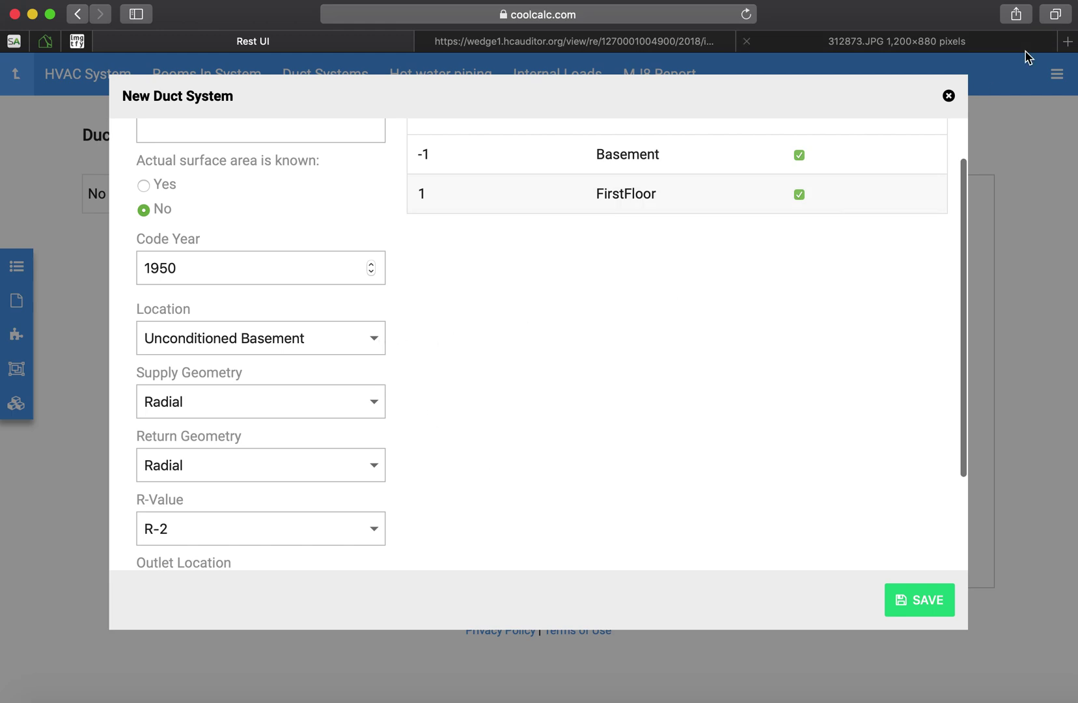
left_click(949, 97)
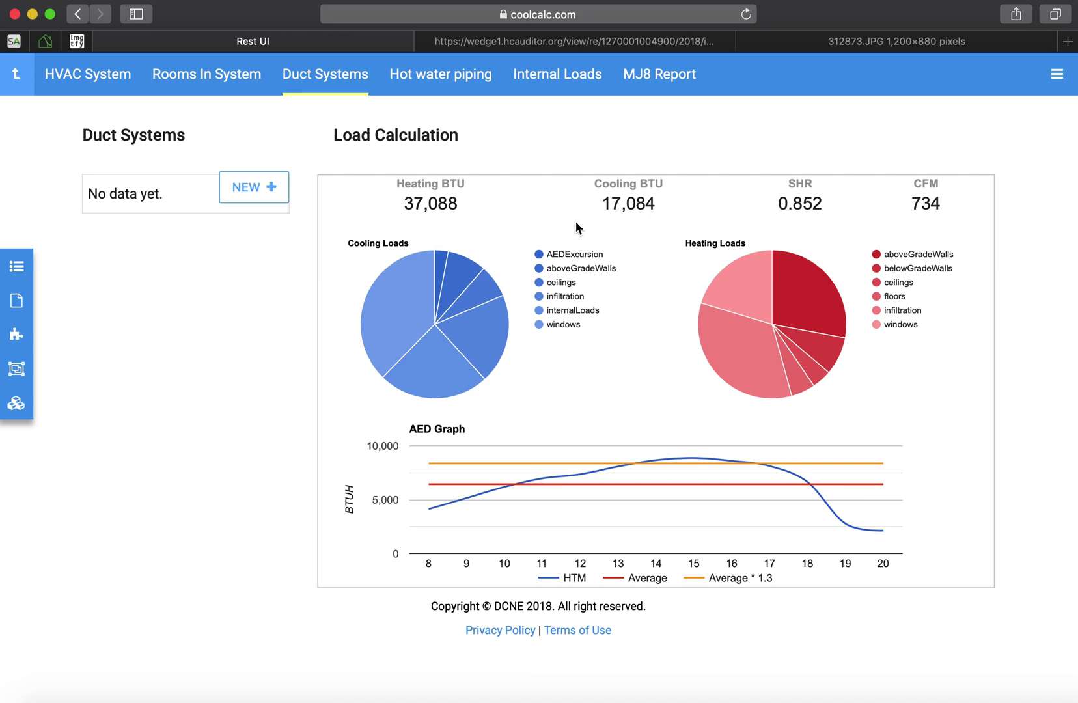
scroll(563, 219, "down", 1)
mouse_move(499, 350)
scroll(550, 429, "up", 1)
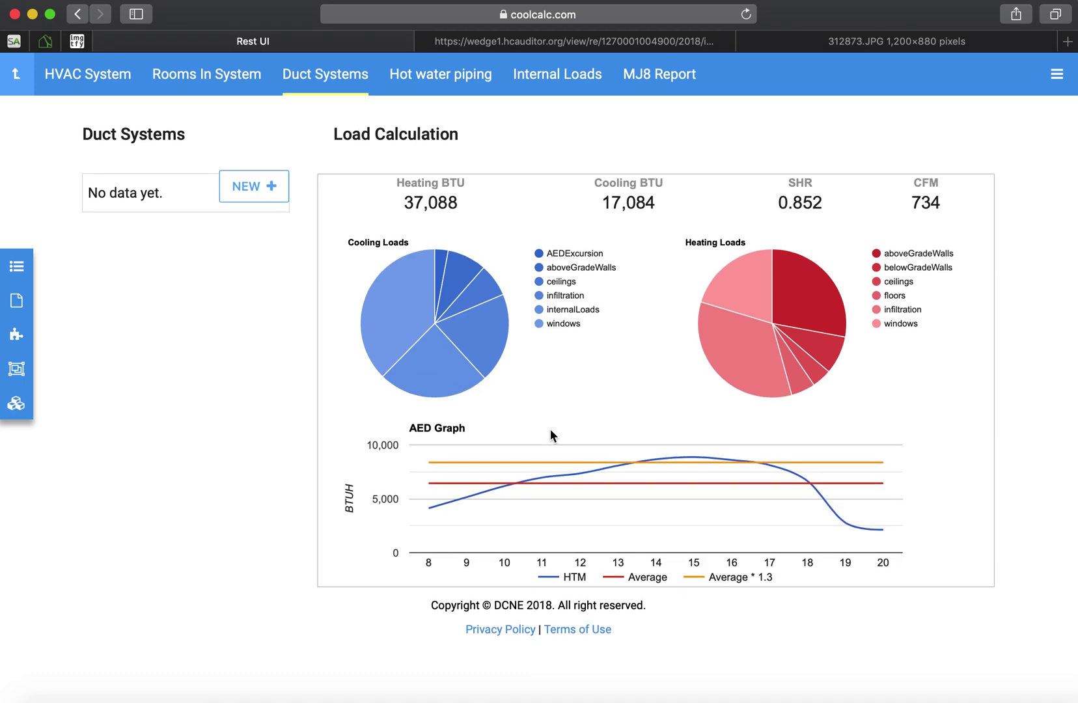
scroll(550, 429, "down", 1)
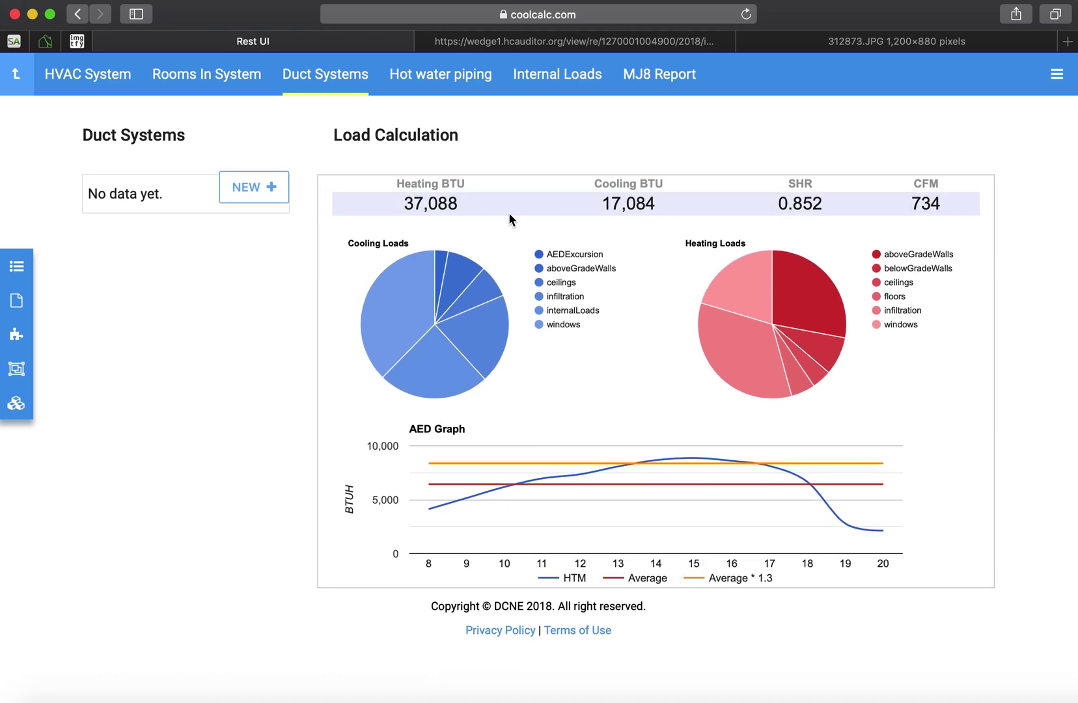
mouse_move(379, 315)
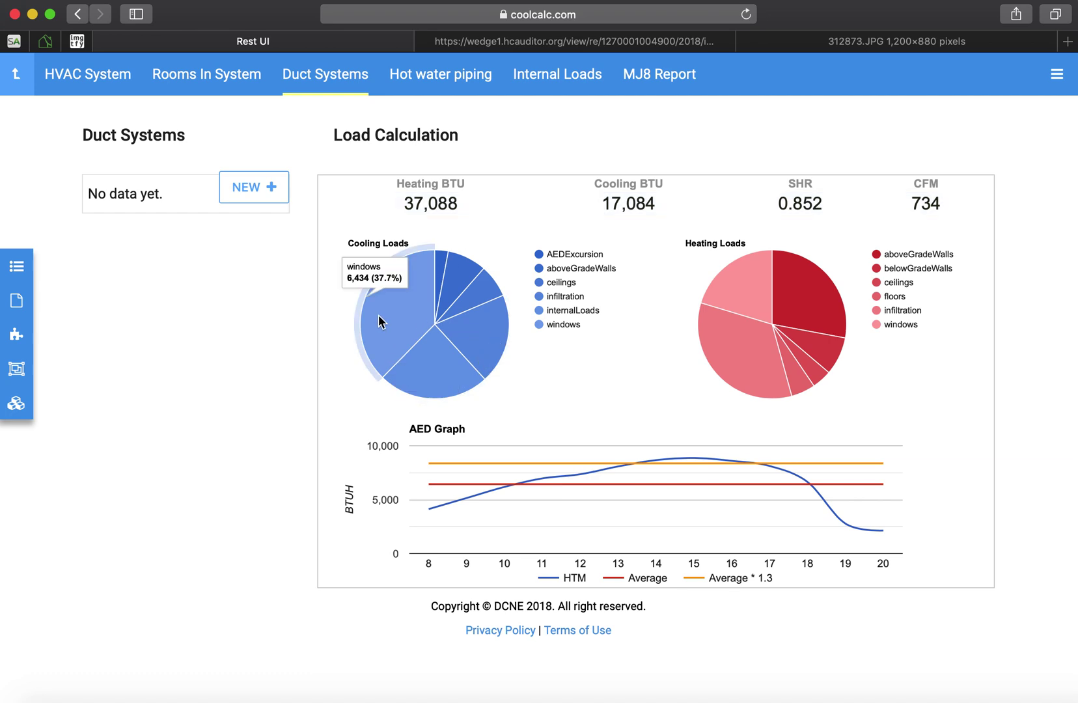